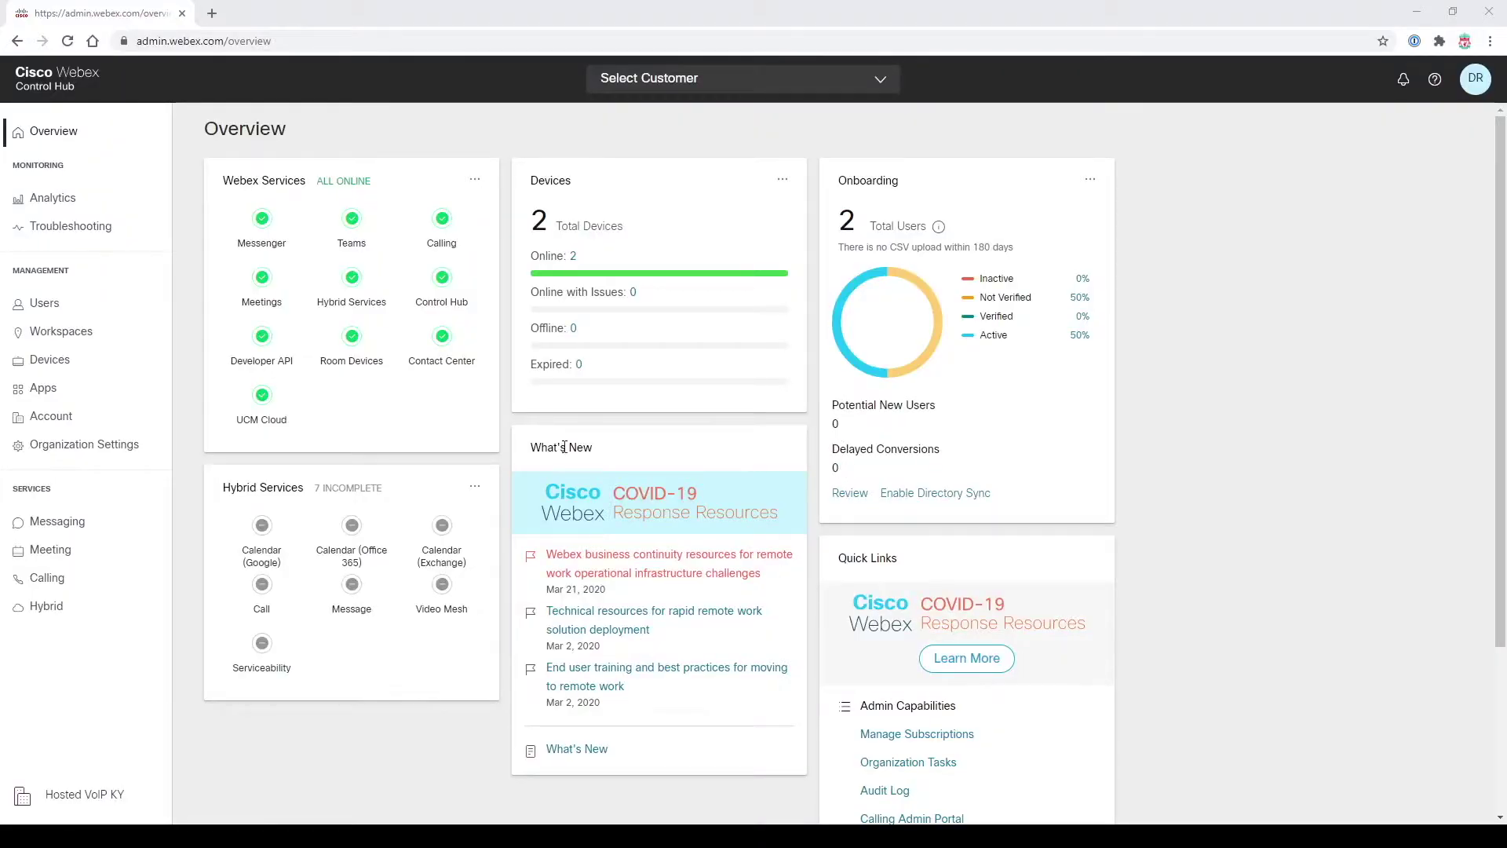
Step: Go to the Calling section under Services in the left sidebar
{"action": "left_click", "coordinate": [47, 579]}
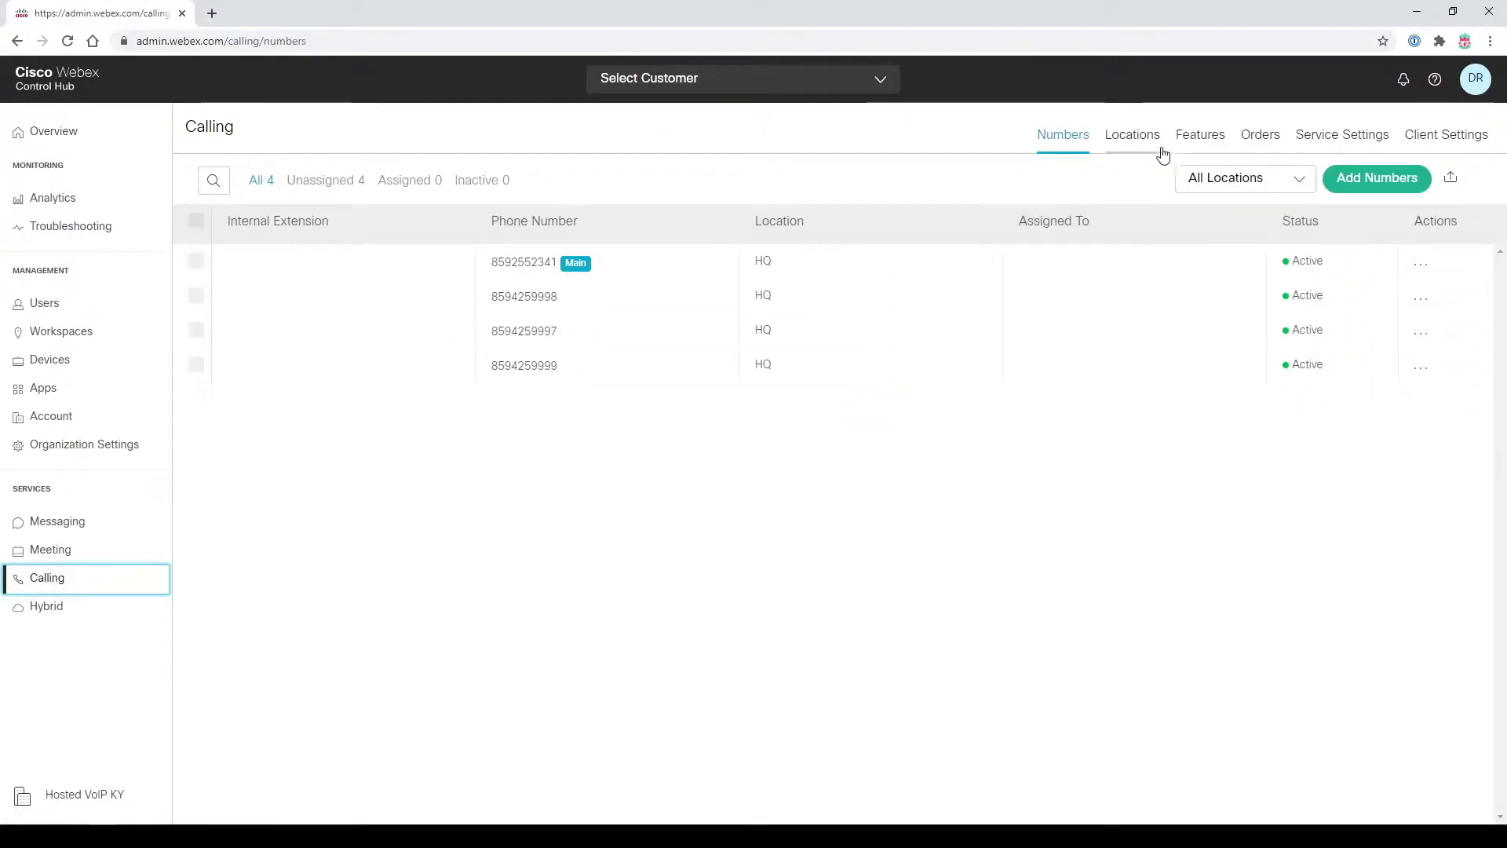
{"action": "left_click", "coordinate": [1194, 140]}
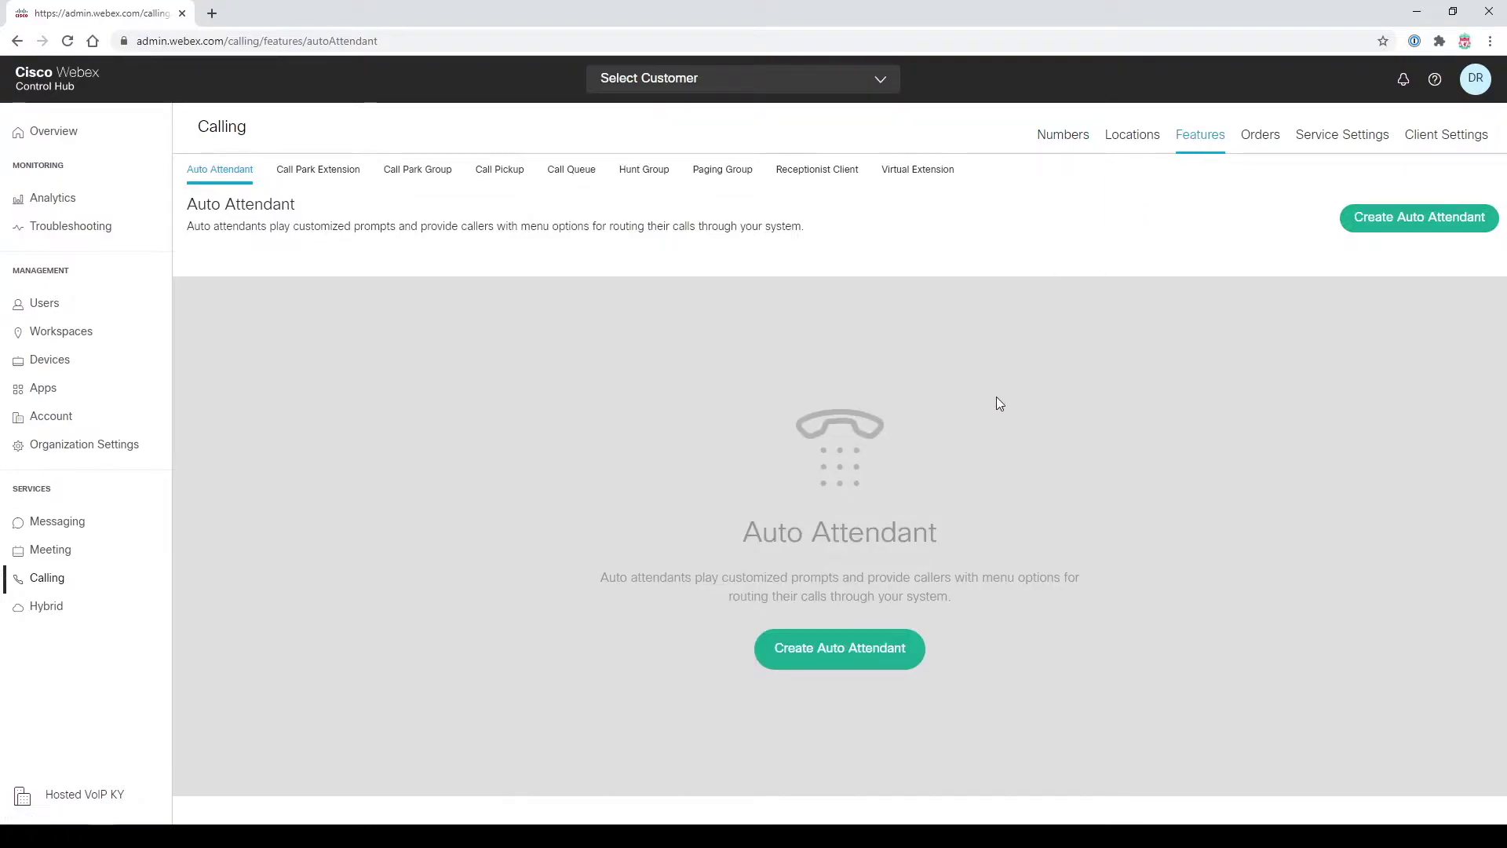
{"action": "left_click", "coordinate": [801, 646]}
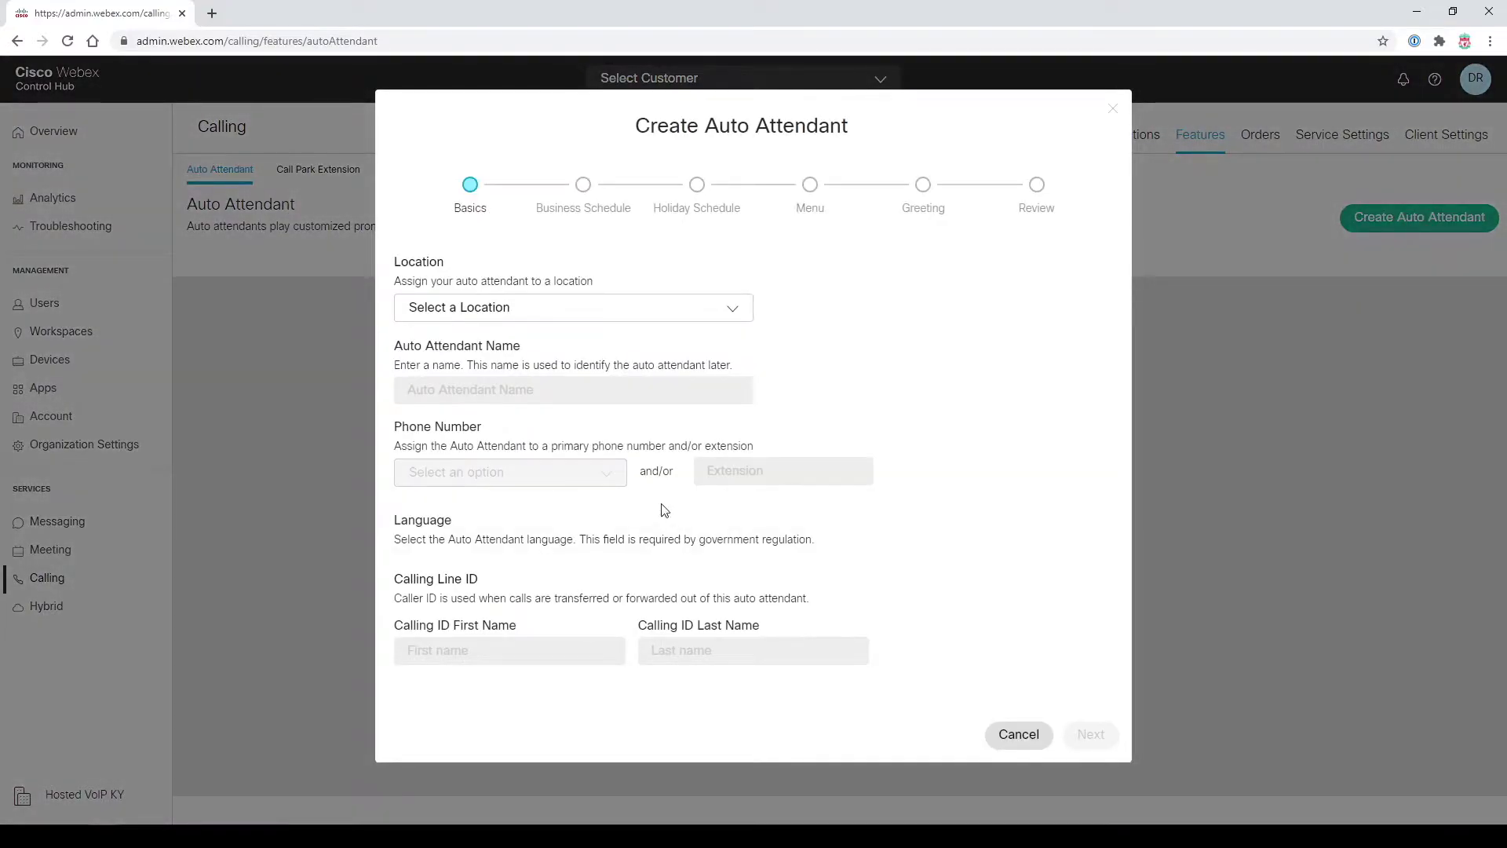
{"action": "left_click", "coordinate": [446, 310]}
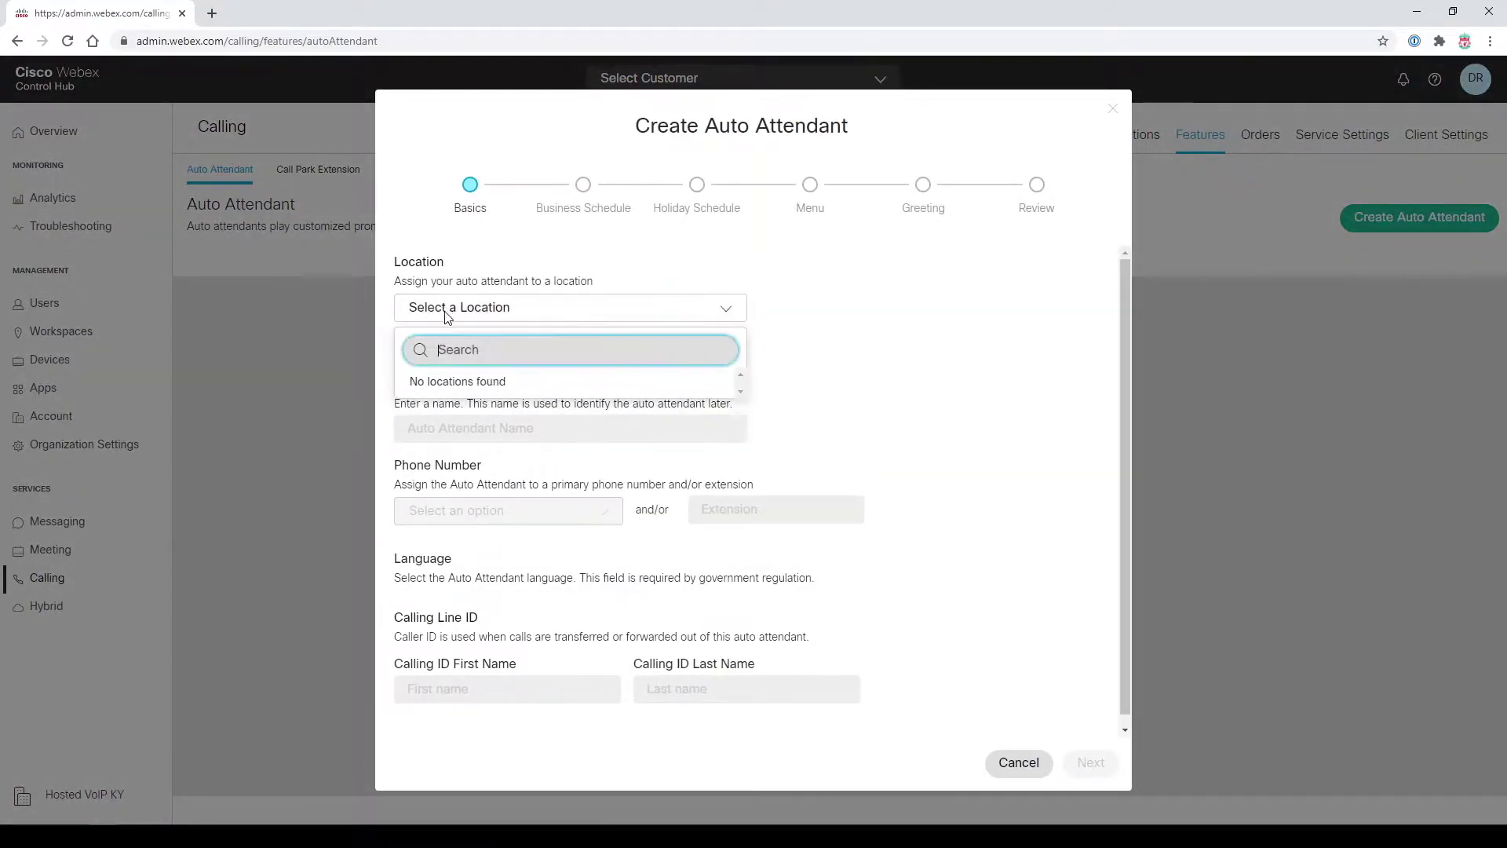
{"action": "left_click", "coordinate": [468, 386]}
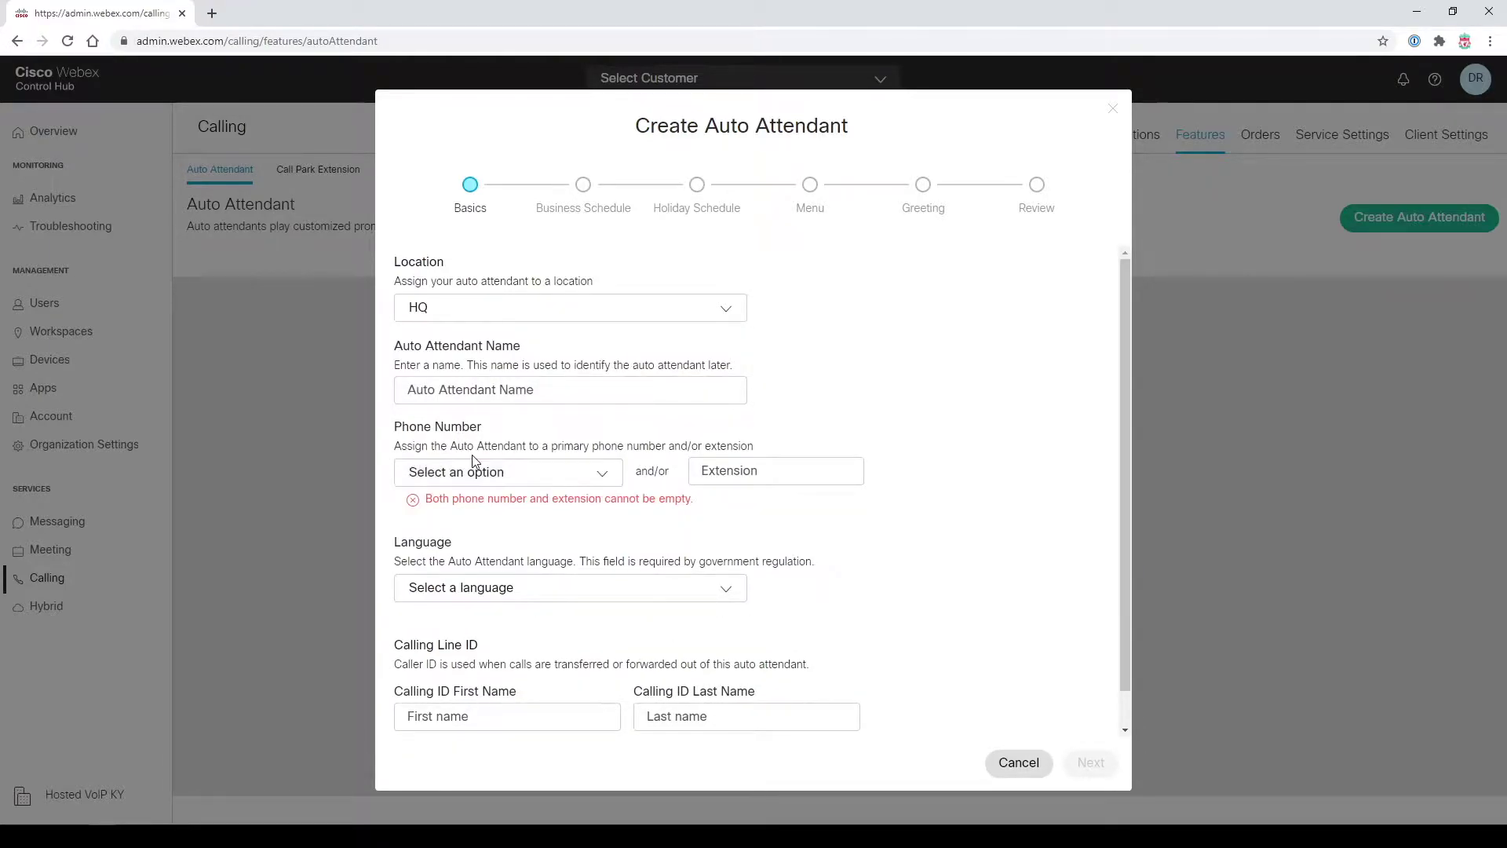
{"action": "left_click", "coordinate": [496, 396]}
{"action": "type", "text": "D"}
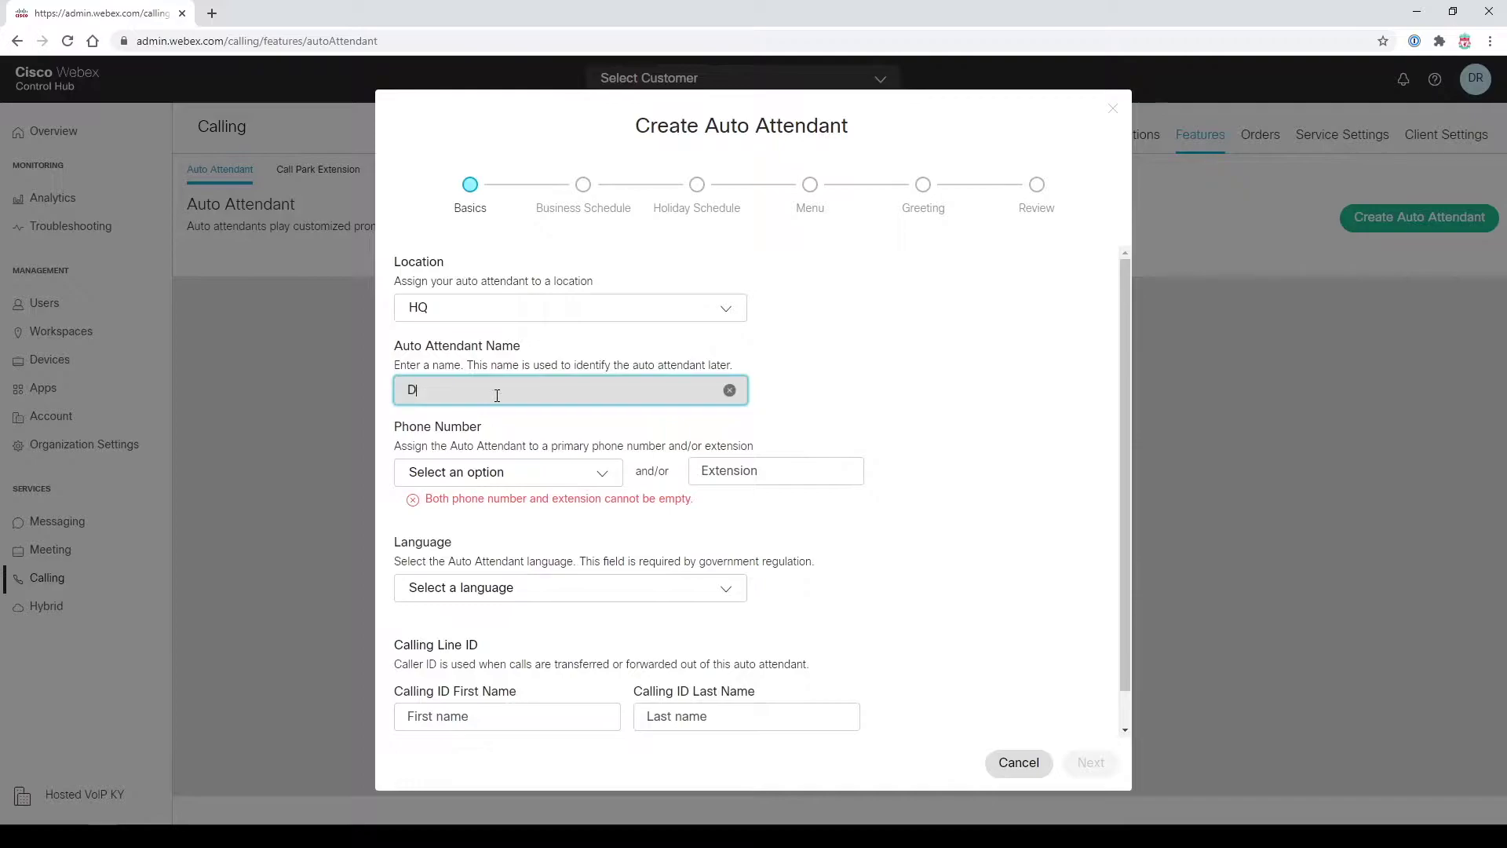
{"action": "type", "text": "emo AA"}
{"action": "left_click", "coordinate": [507, 471]}
{"action": "left_click", "coordinate": [481, 683]}
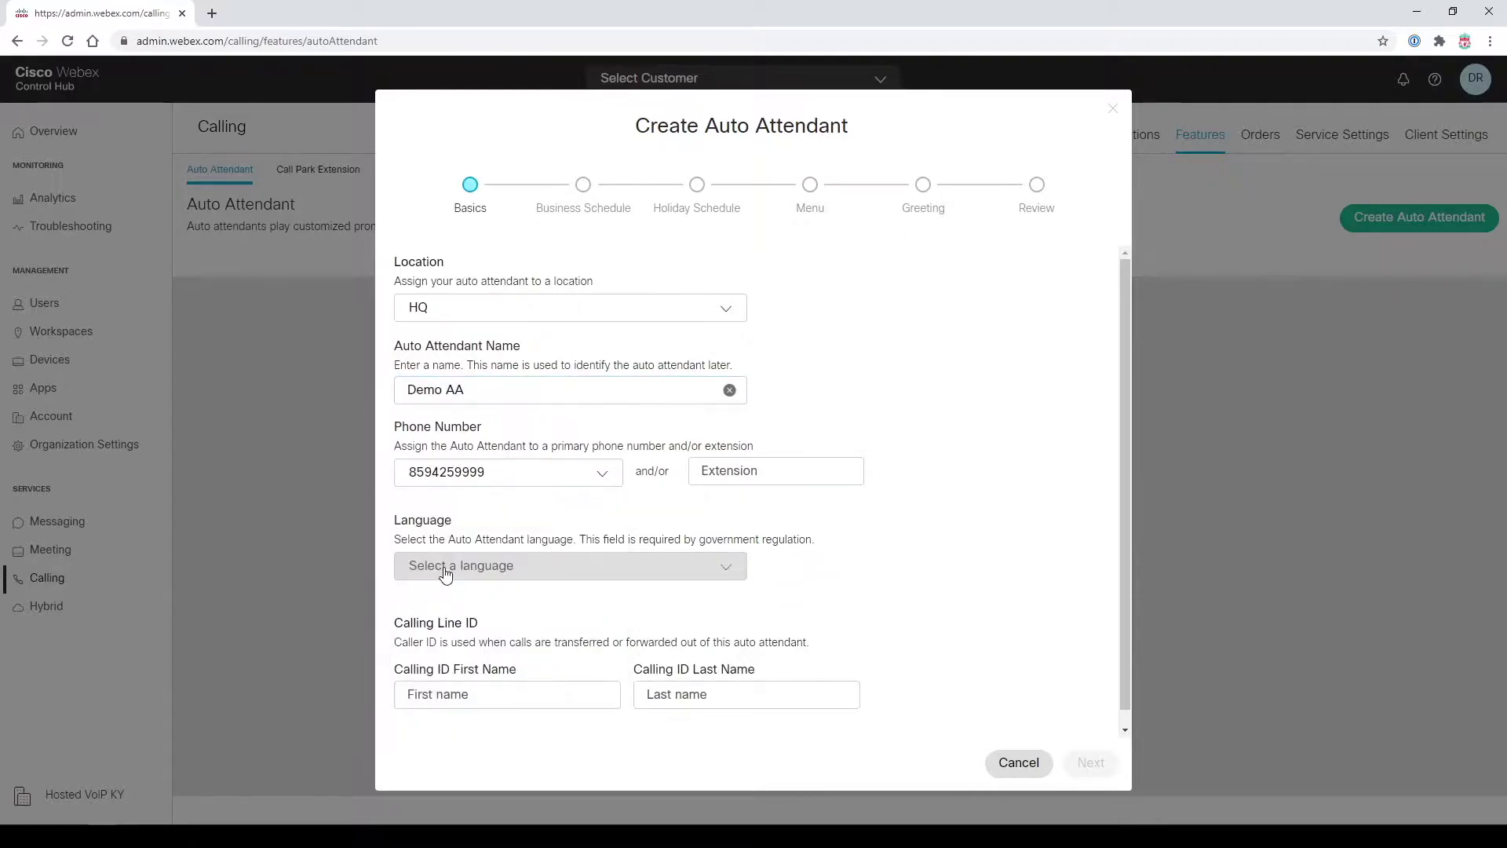
Step: Set its language to English (United States) and caller ID to 'Demo' 'AA', then continue
{"action": "left_click", "coordinate": [441, 575]}
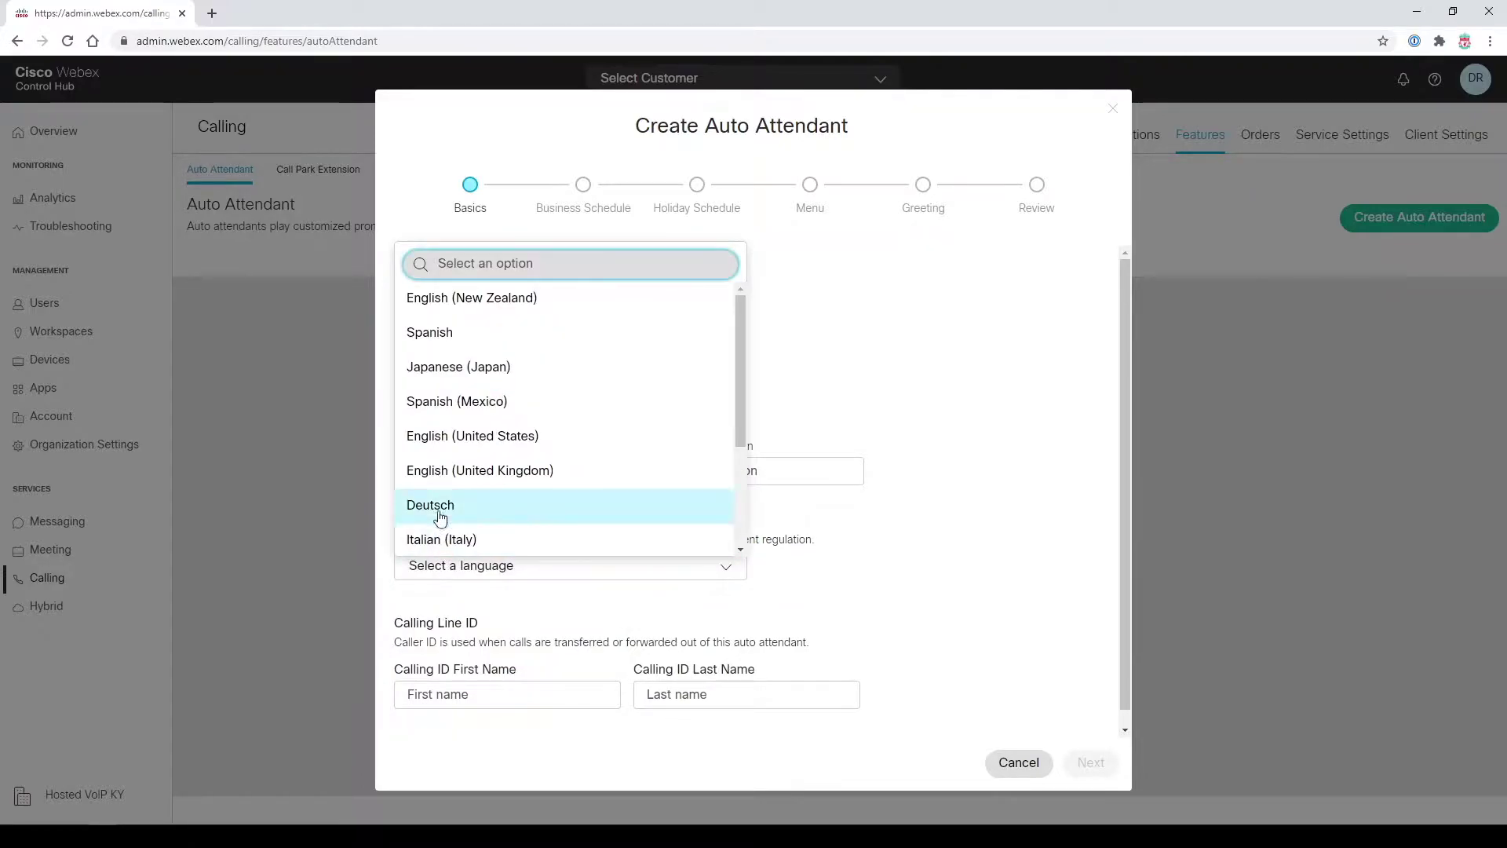
{"action": "left_click", "coordinate": [438, 445]}
{"action": "left_click", "coordinate": [471, 694]}
{"action": "type", "text": "Demo"}
{"action": "left_click", "coordinate": [793, 694]}
{"action": "type", "text": "AA"}
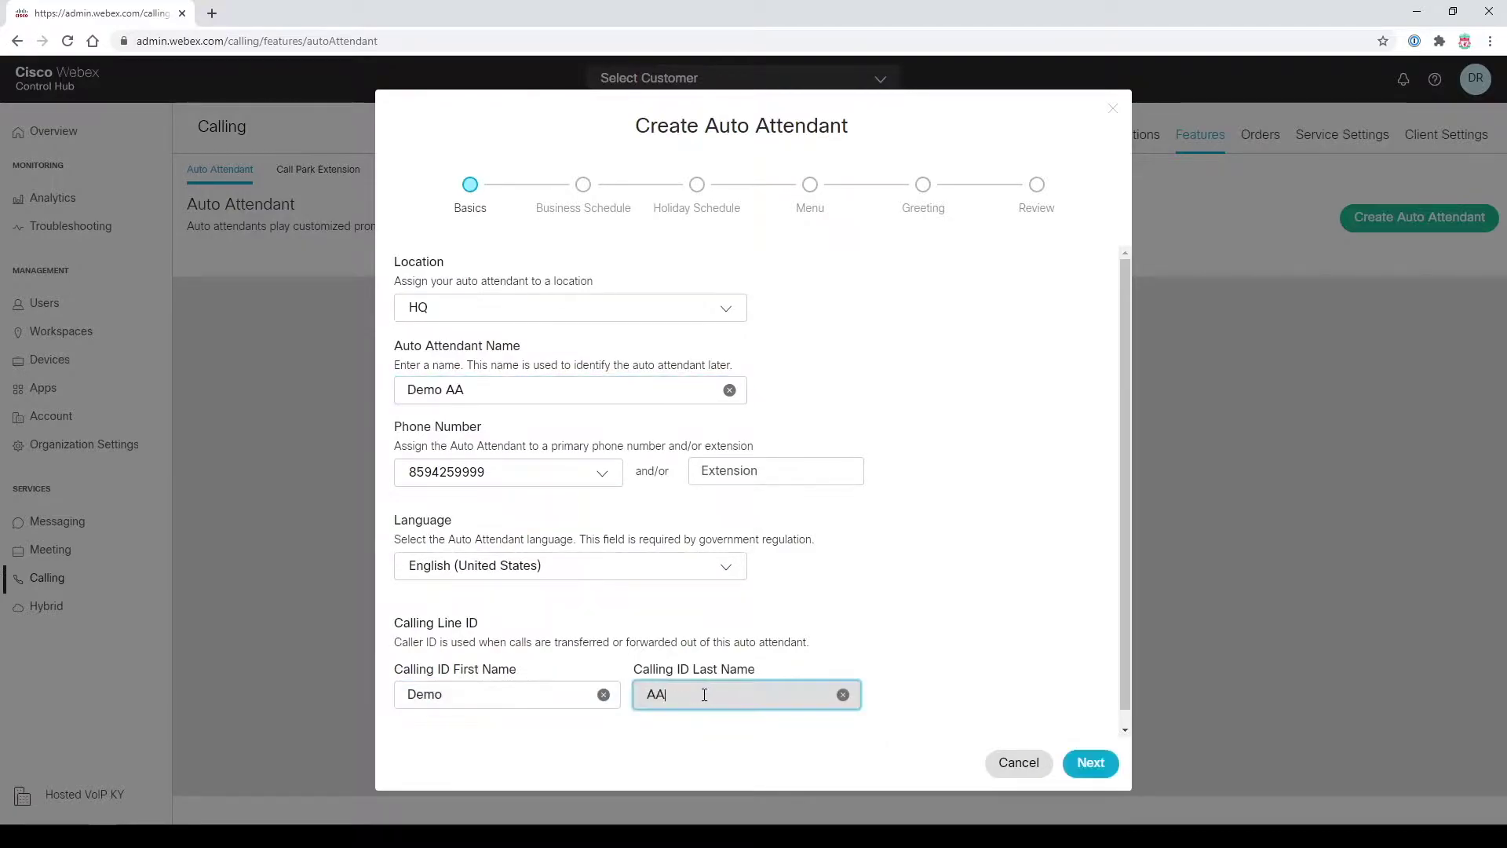
{"action": "left_click", "coordinate": [1095, 765]}
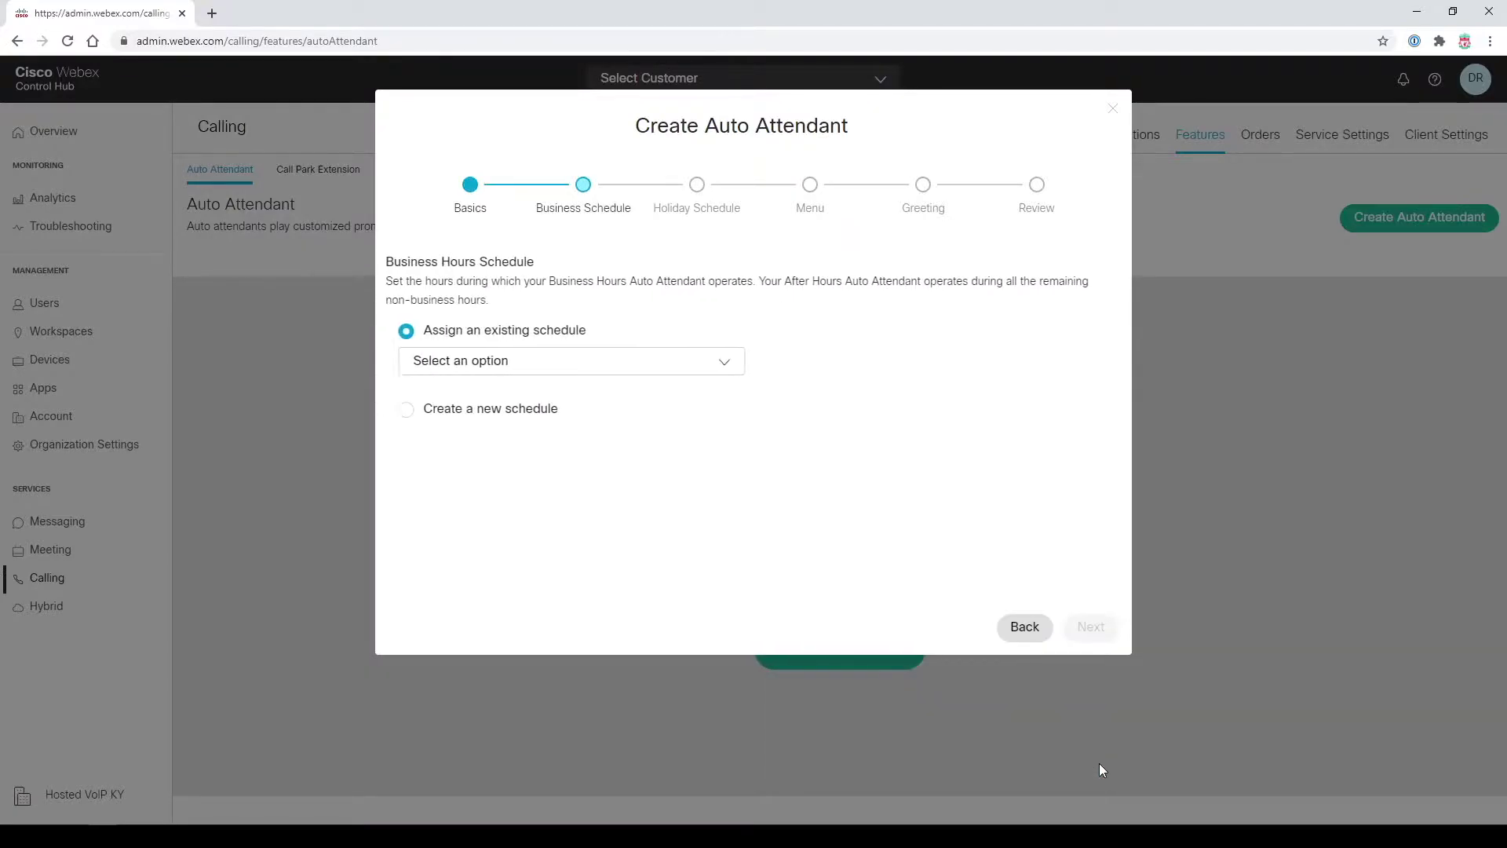
Step: Create the weekday 9–5 business schedule 'Demo Schedule' and keep the holiday schedule as None
{"action": "left_click", "coordinate": [461, 414]}
{"action": "left_click", "coordinate": [481, 432]}
{"action": "type", "text": "Demo Schedule"}
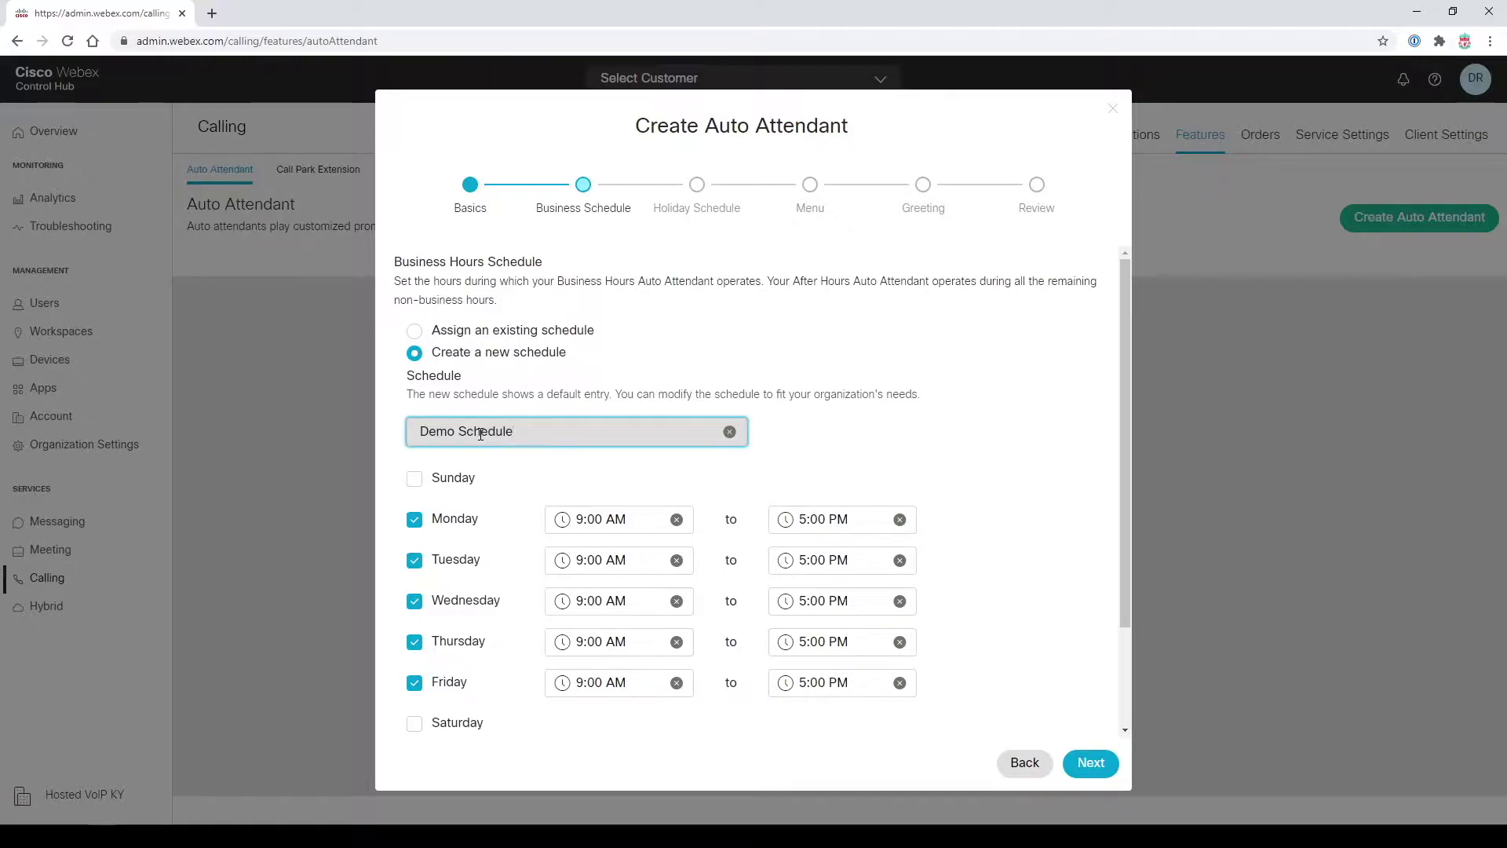
{"action": "scroll", "coordinate": [1070, 524], "scroll_direction": "down", "scroll_amount": 2}
{"action": "left_click", "coordinate": [414, 666]}
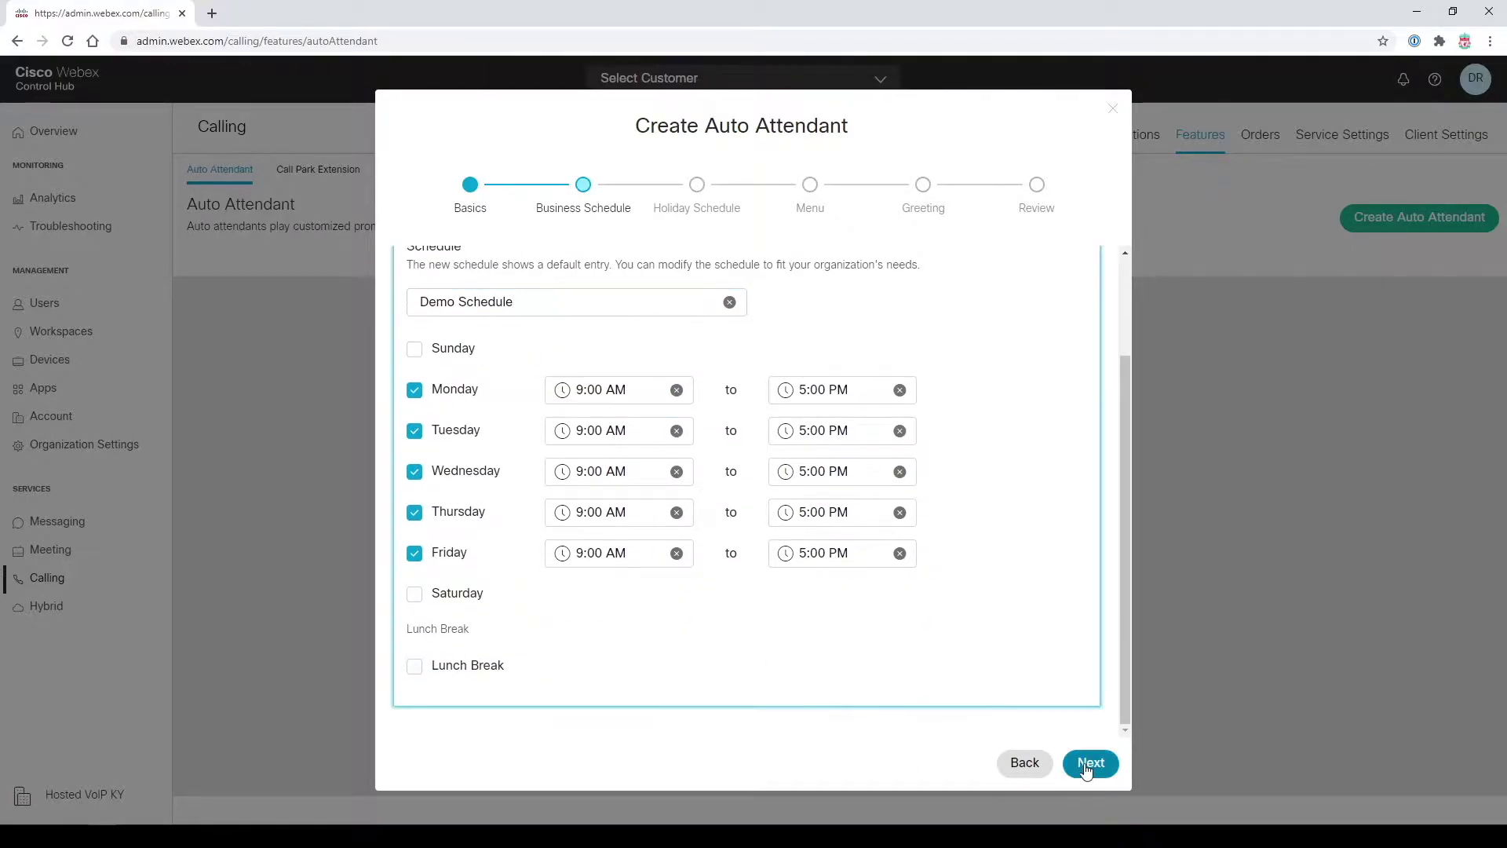
{"action": "left_click", "coordinate": [1087, 765]}
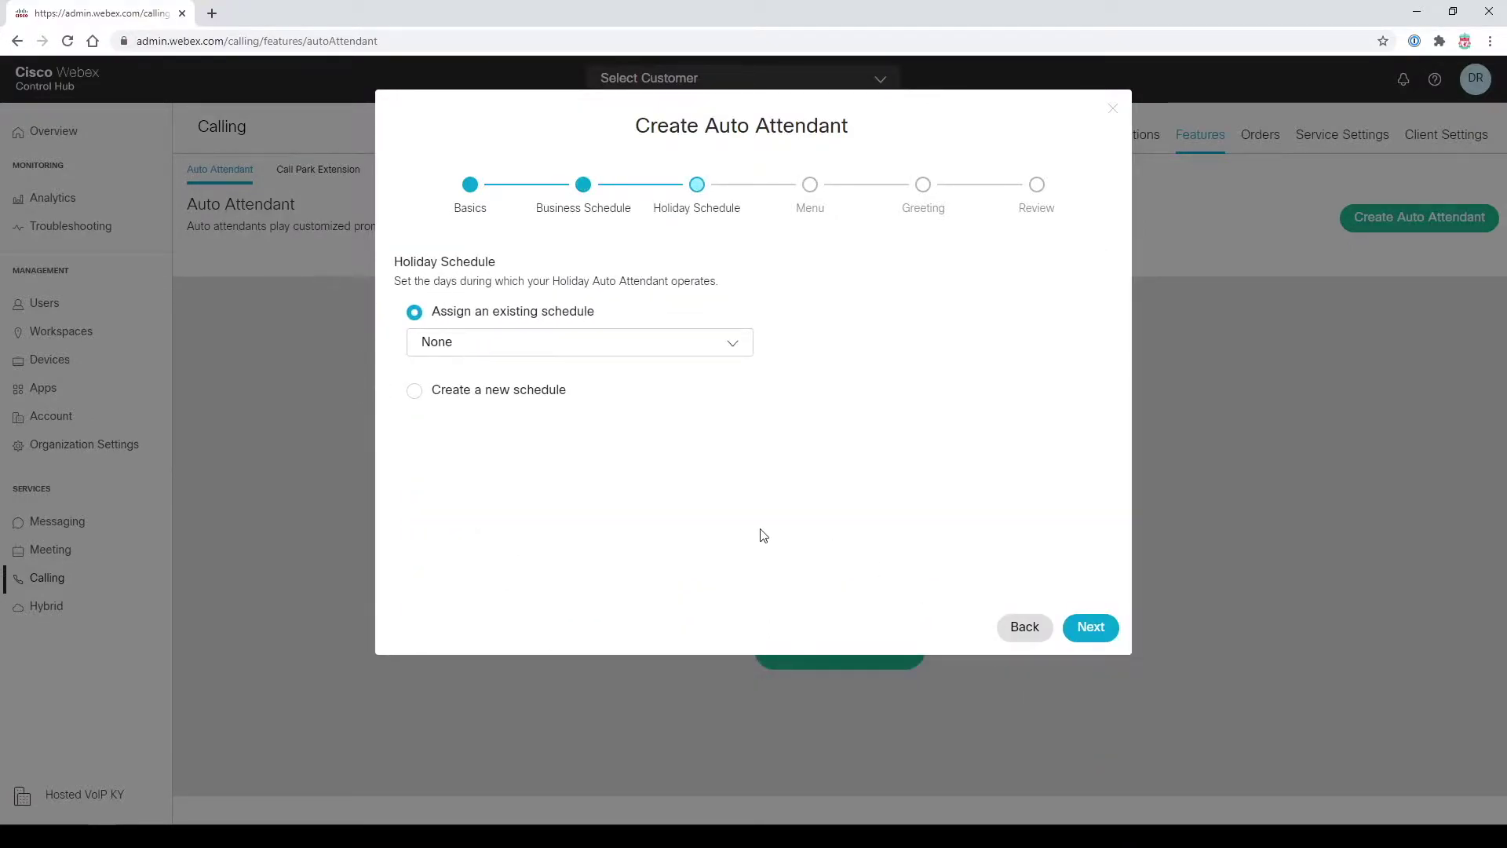
{"action": "left_click", "coordinate": [464, 391]}
{"action": "left_click", "coordinate": [512, 311]}
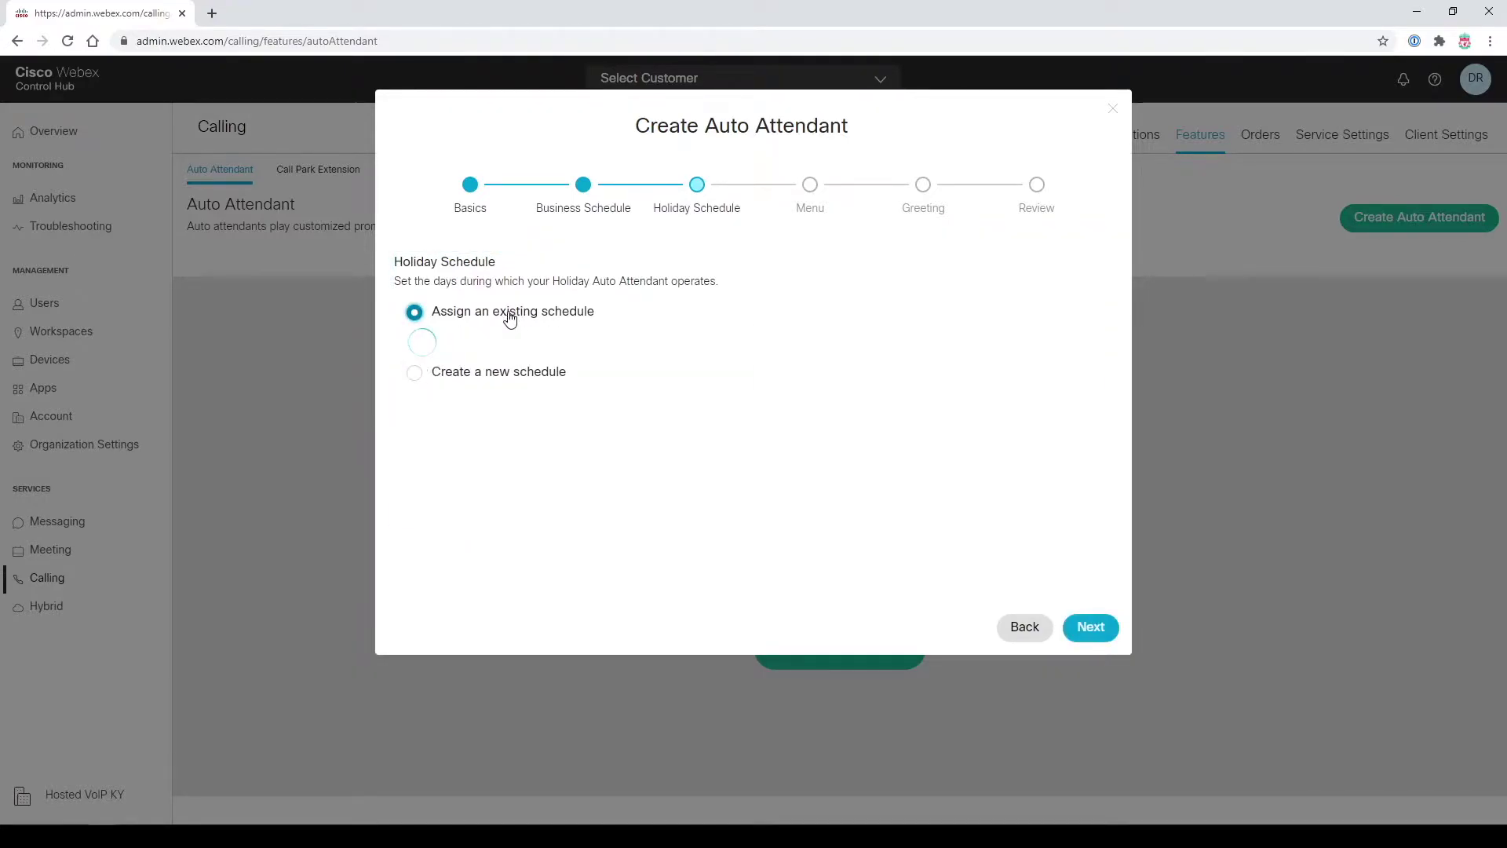
{"action": "left_click", "coordinate": [1090, 628]}
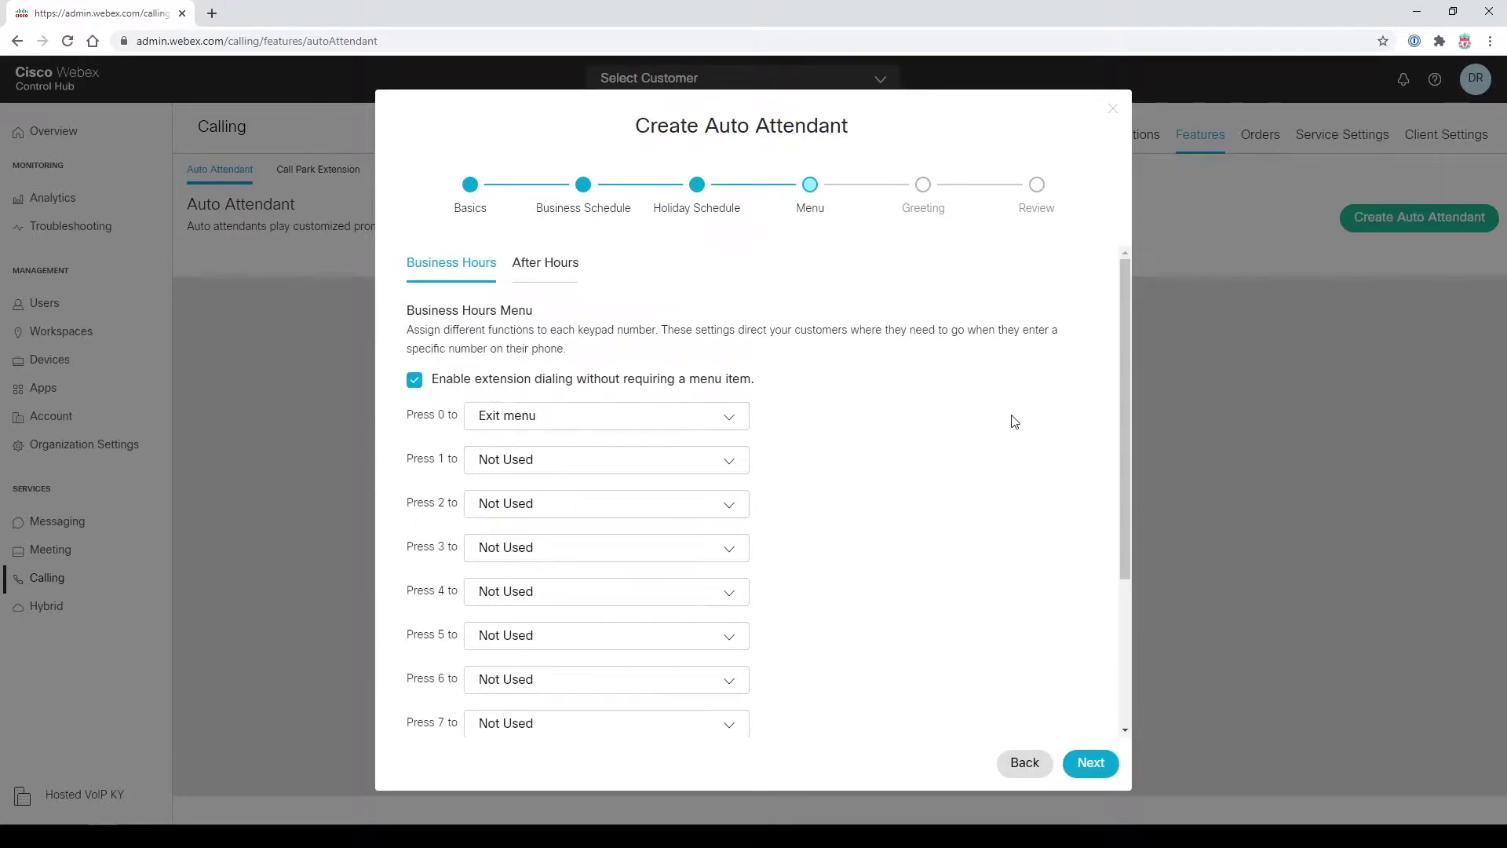
Step: Map key 1 to Dial by name, 2 to Dial by extension, 3 to transfer to 4000
{"action": "left_click", "coordinate": [571, 461]}
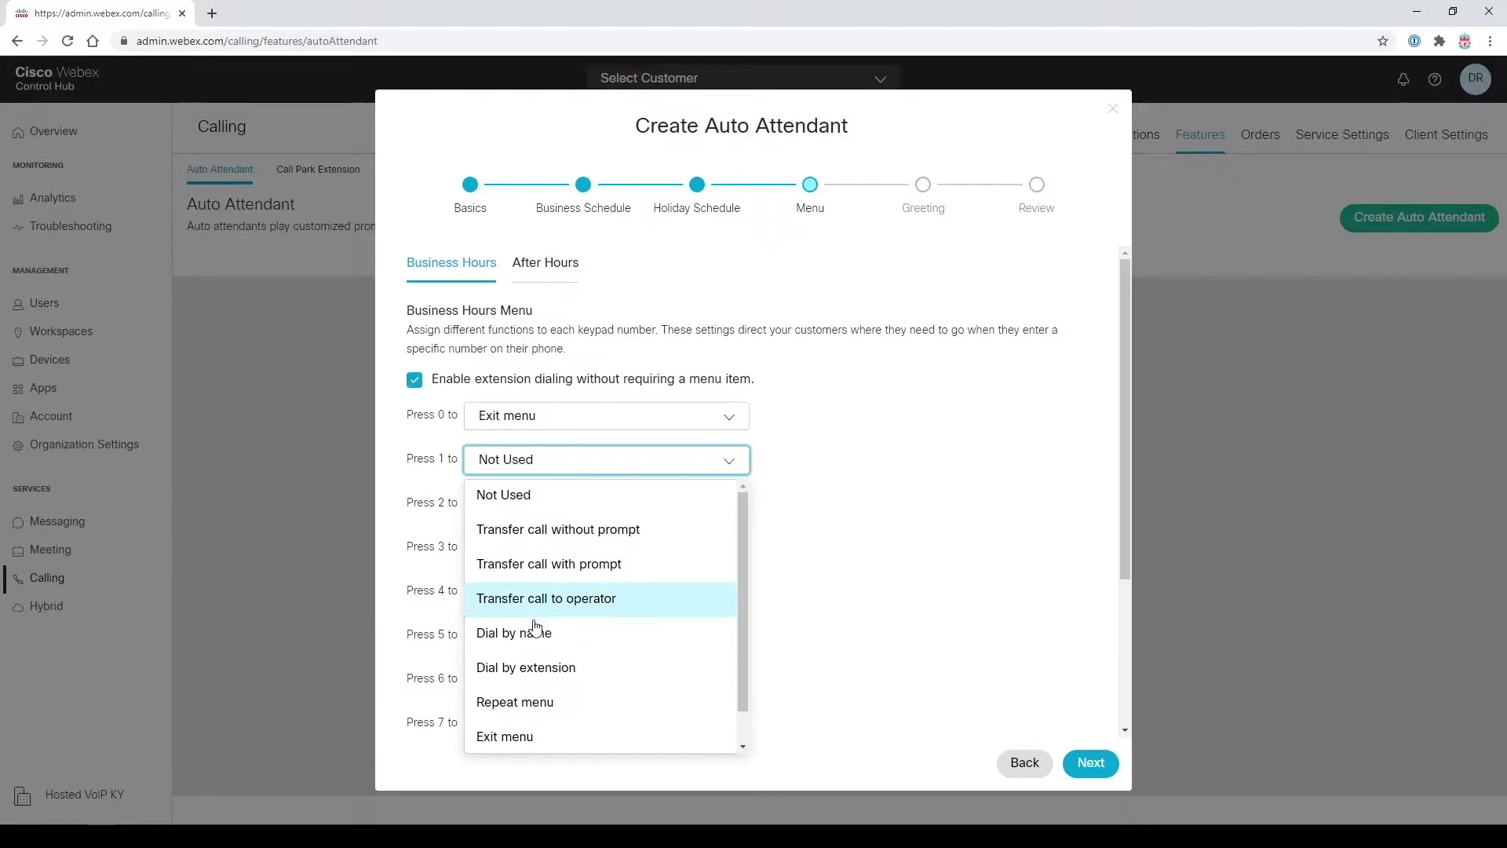
{"action": "left_click", "coordinate": [506, 632]}
{"action": "left_click", "coordinate": [516, 513]}
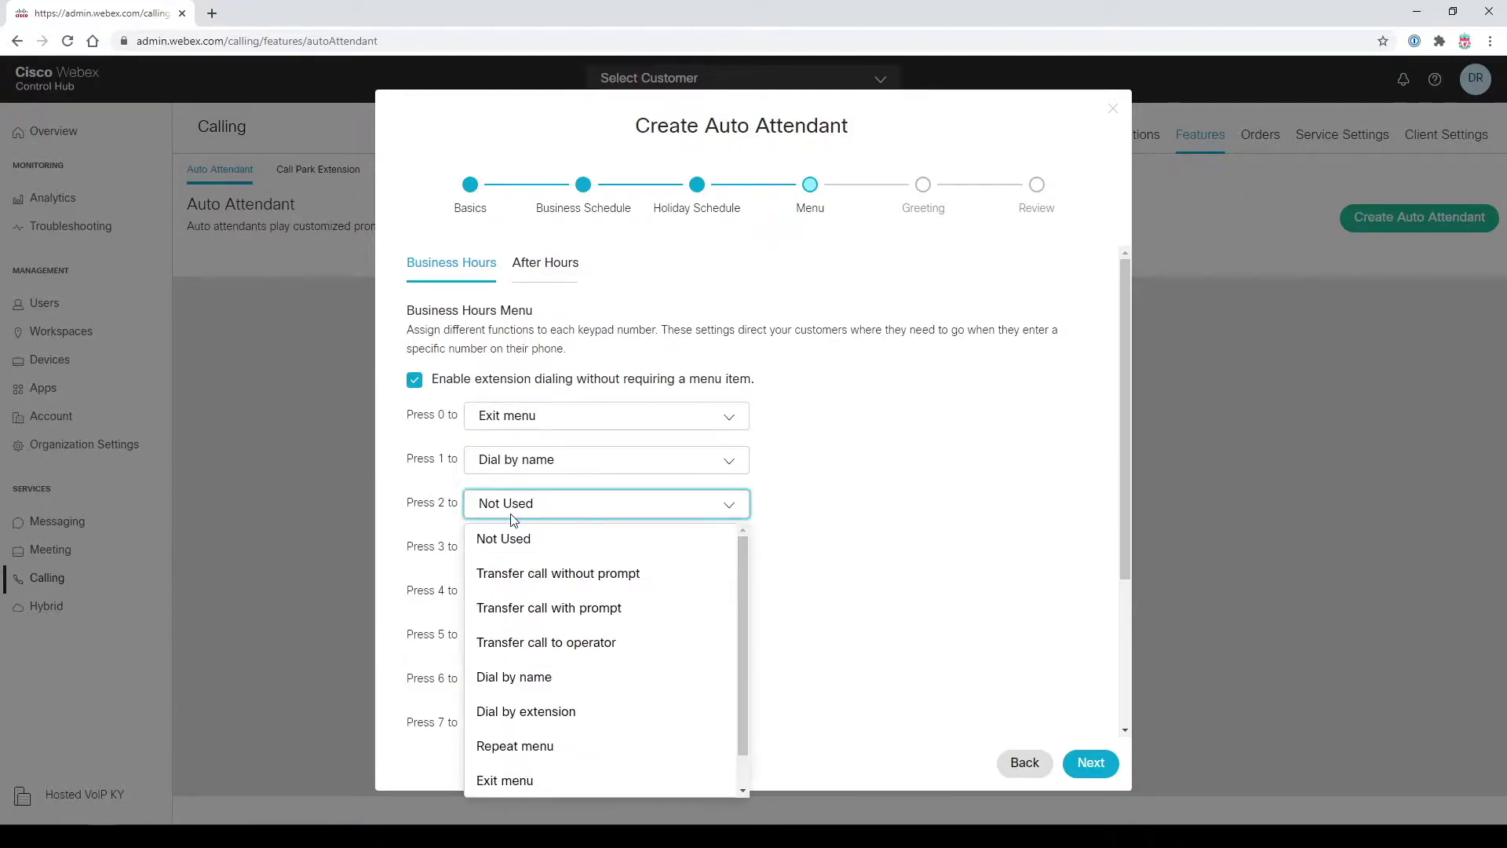
{"action": "left_click", "coordinate": [541, 711]}
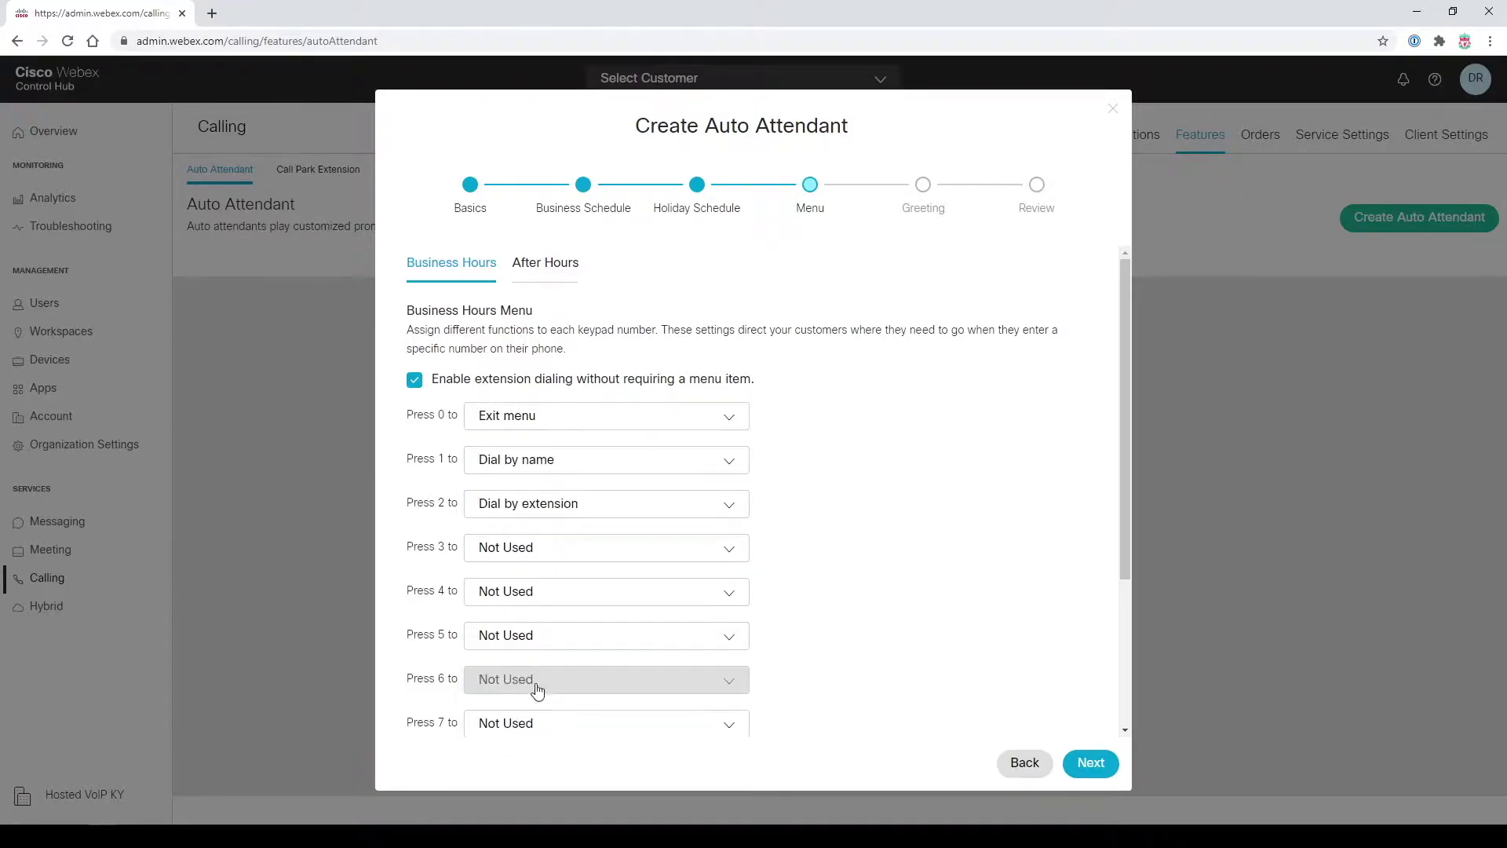
{"action": "left_click", "coordinate": [516, 563]}
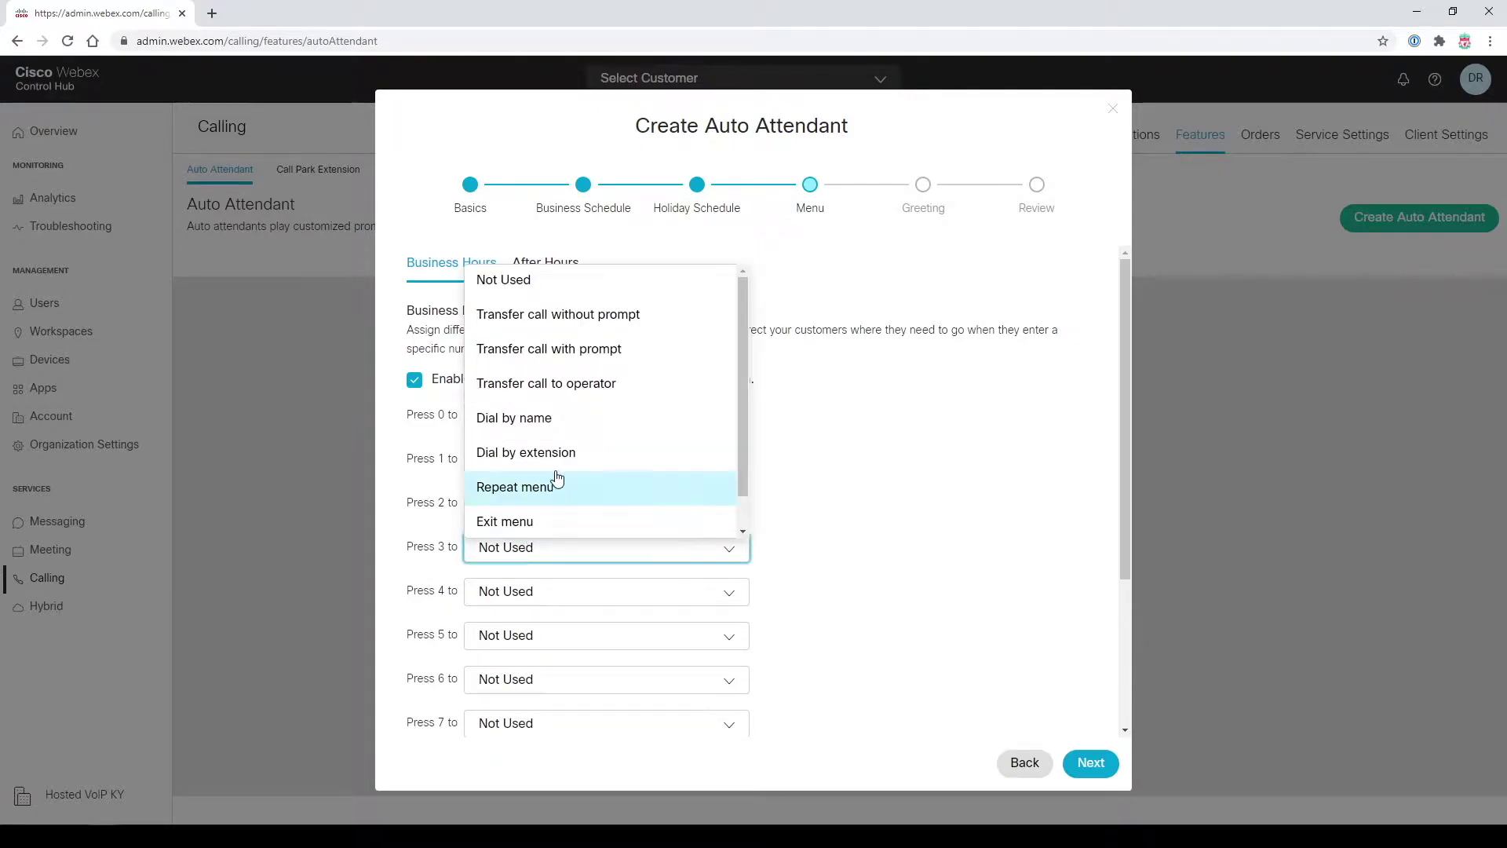
{"action": "left_click", "coordinate": [577, 325]}
{"action": "left_click", "coordinate": [899, 543]}
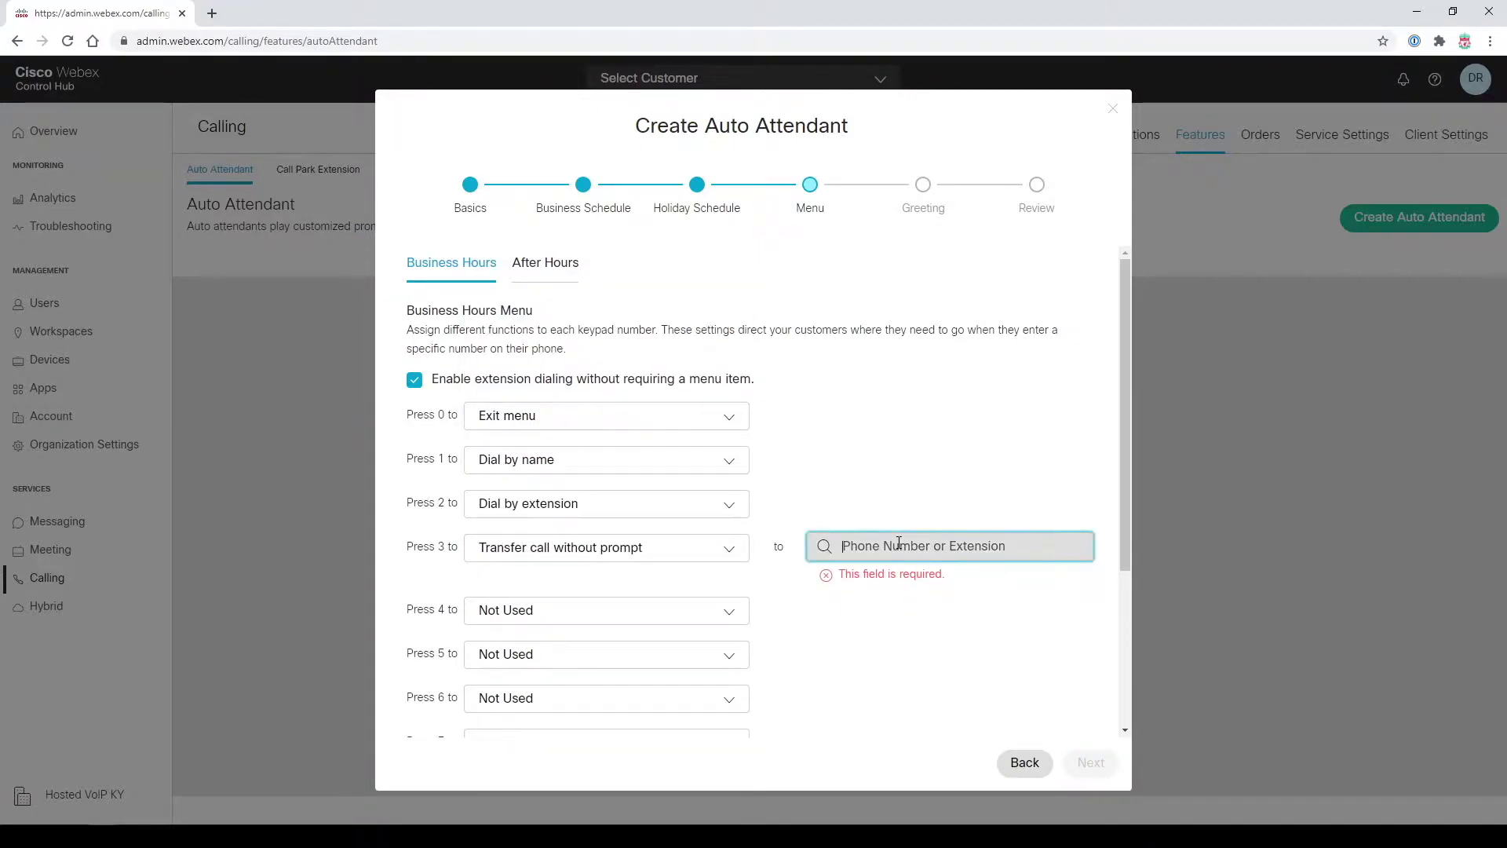
{"action": "type", "text": "400"}
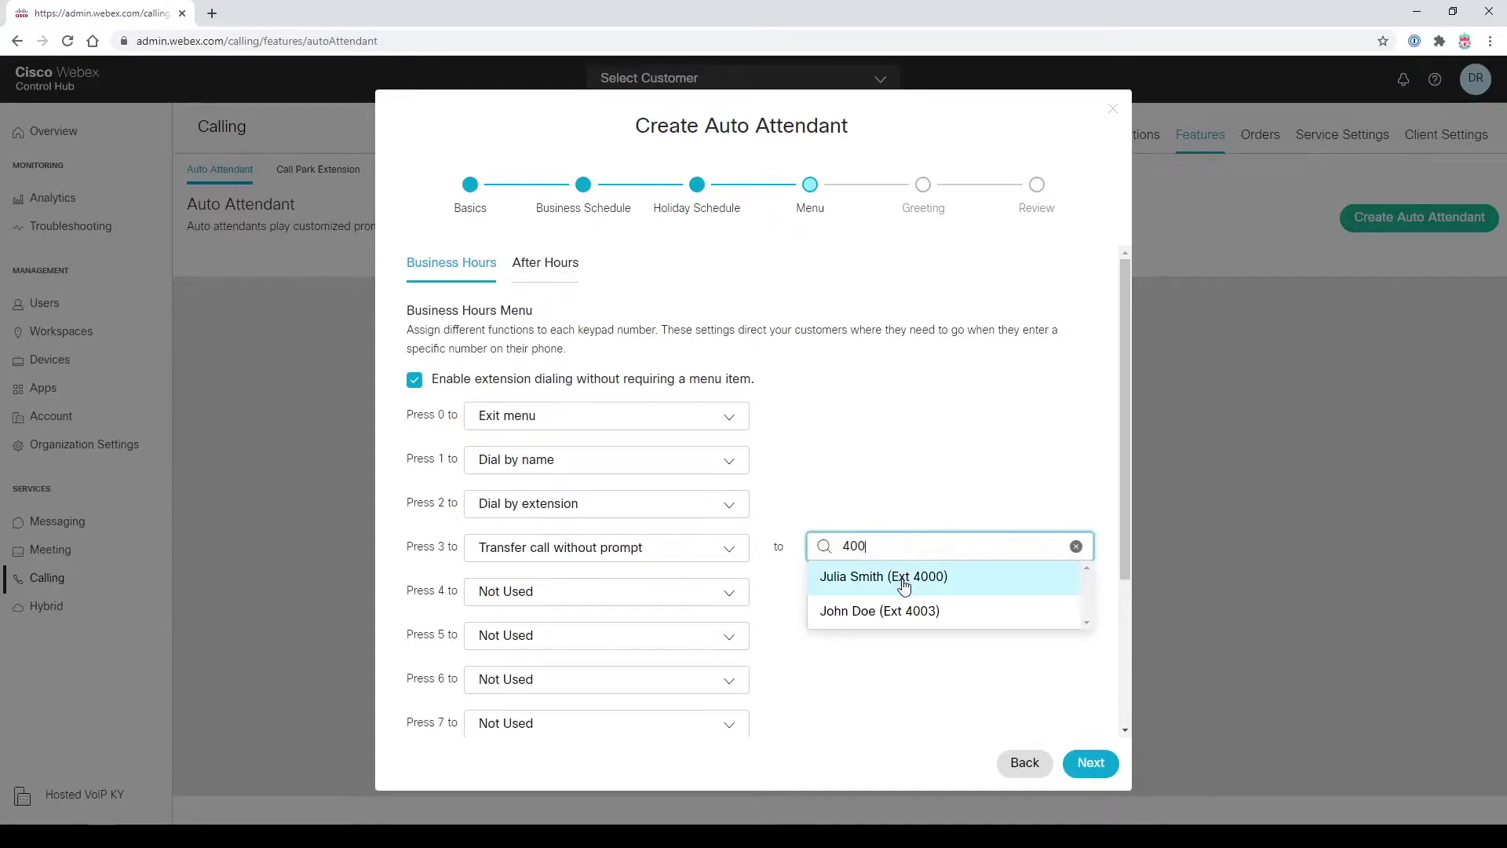
{"action": "left_click", "coordinate": [903, 579]}
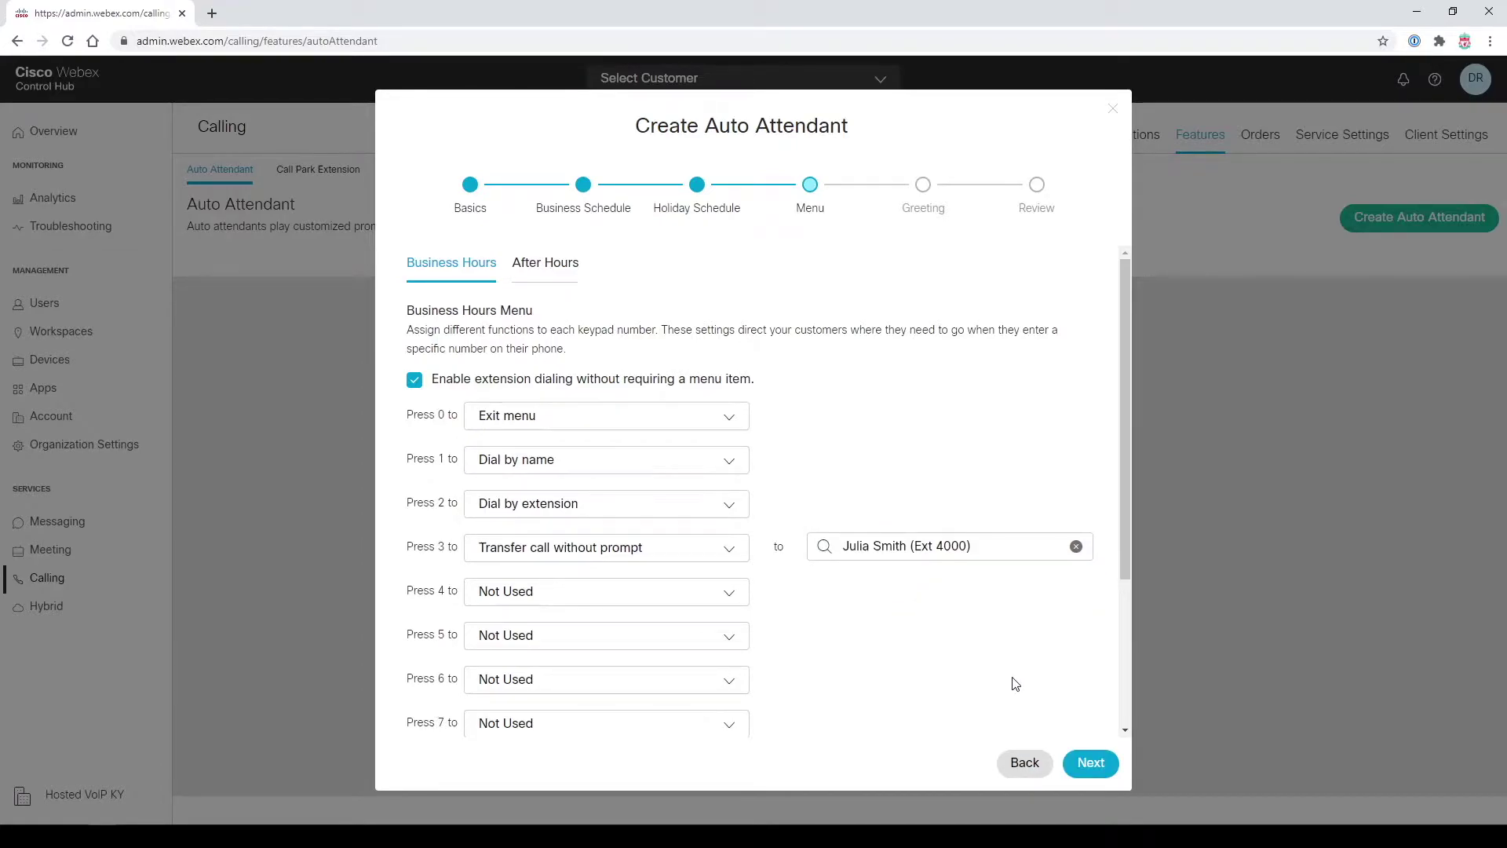
{"action": "left_click", "coordinate": [1095, 763]}
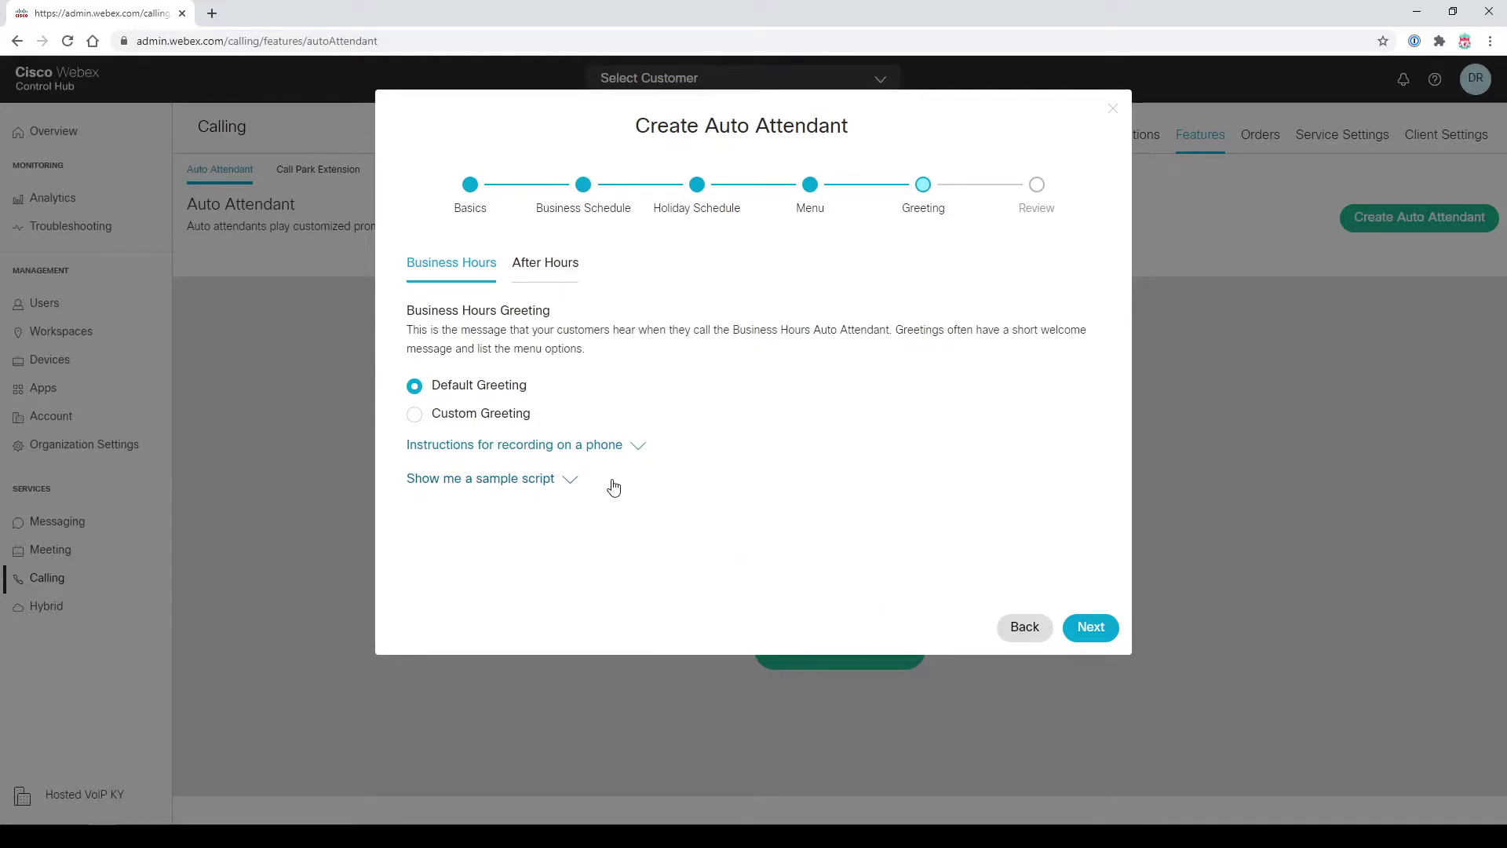
Step: Keep the default greeting for the Demo AA auto attendant
{"action": "left_click", "coordinate": [496, 481]}
{"action": "left_click", "coordinate": [496, 481]}
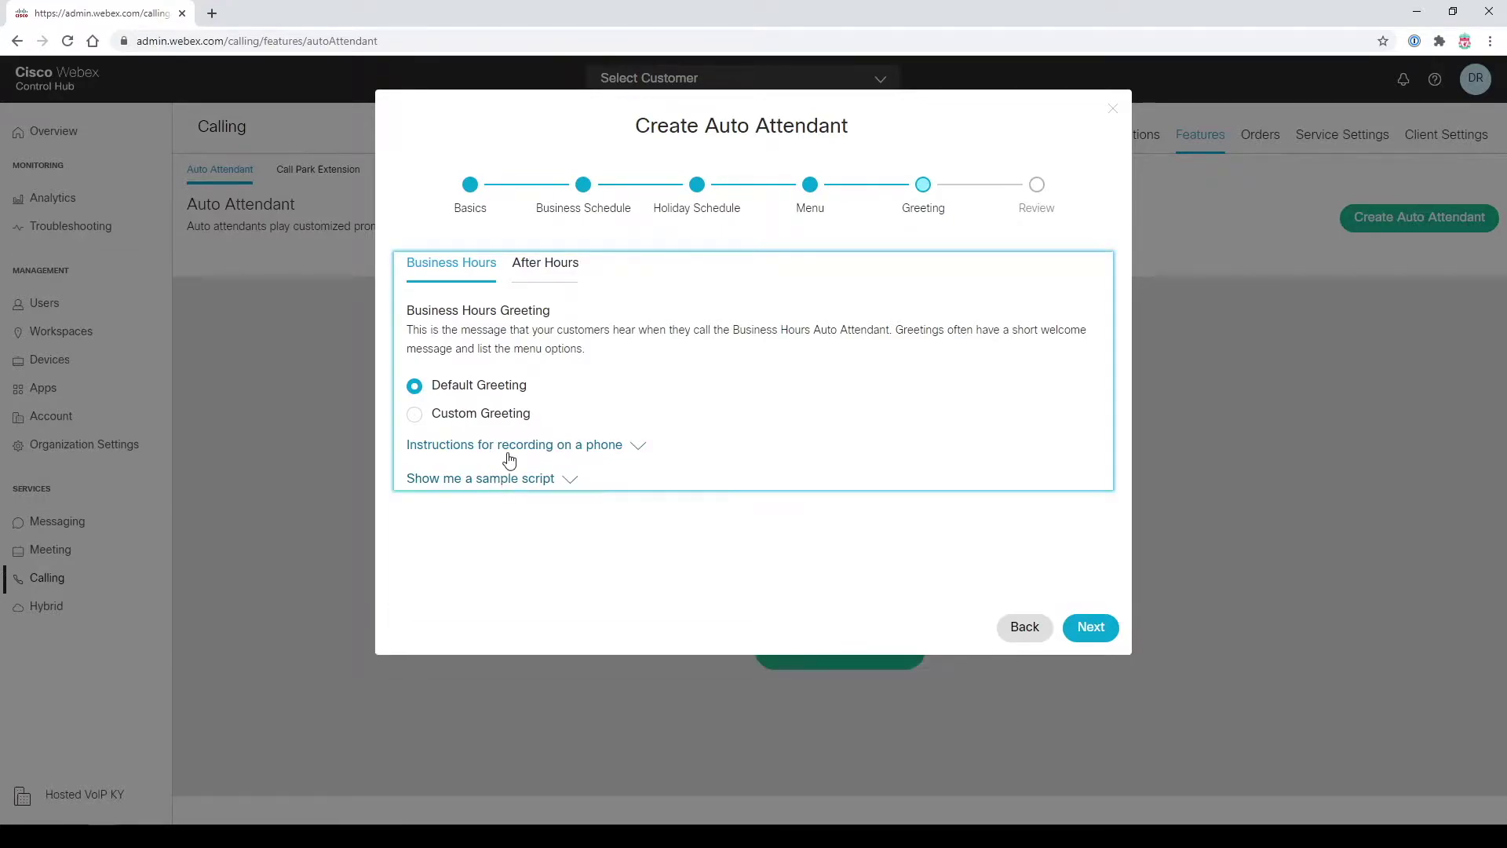
{"action": "left_click", "coordinate": [513, 451]}
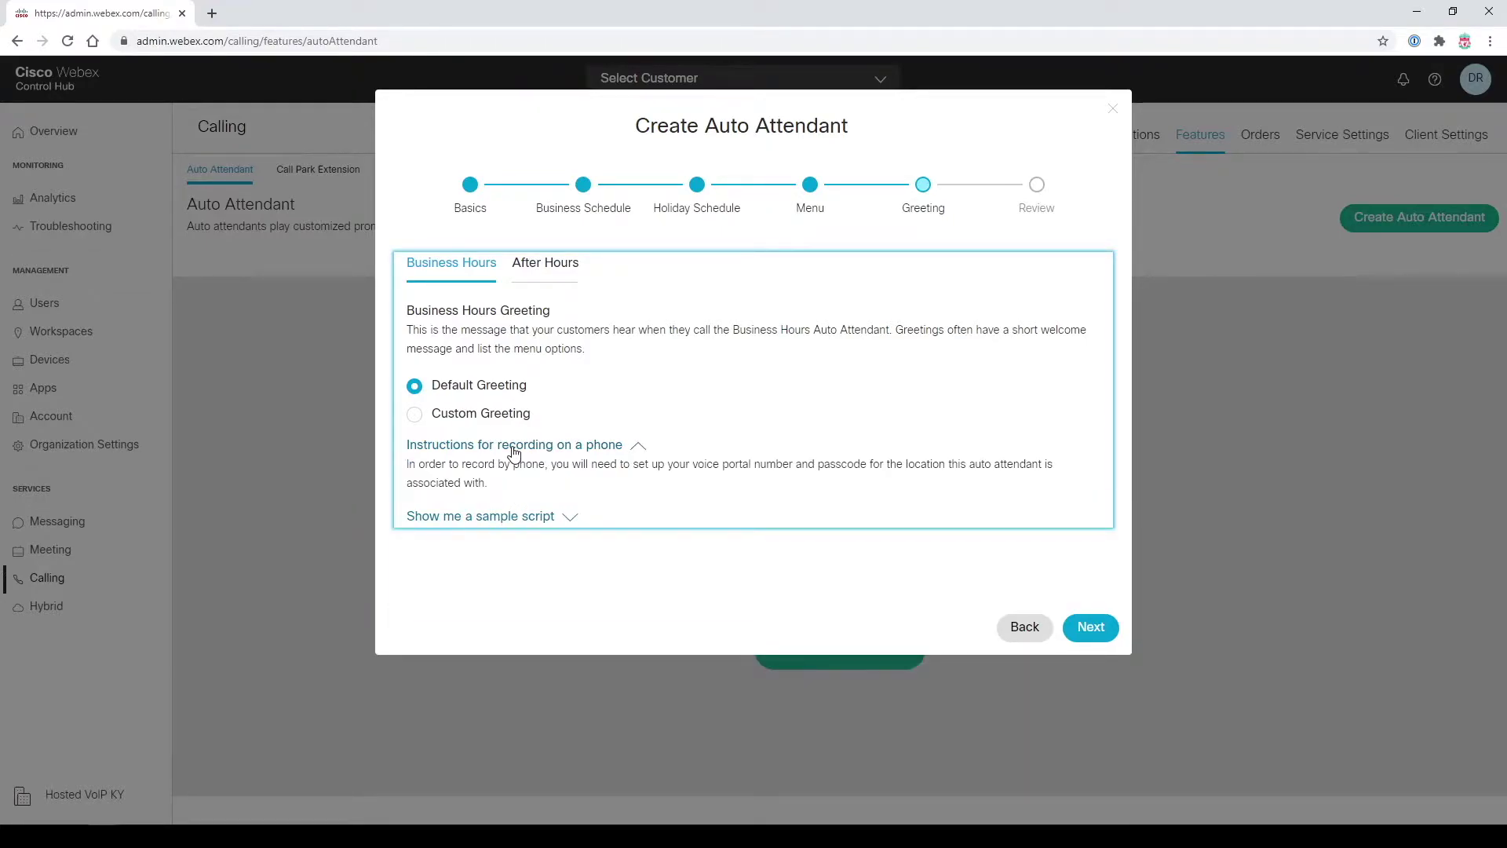
{"action": "left_click", "coordinate": [514, 453]}
{"action": "left_click", "coordinate": [414, 414]}
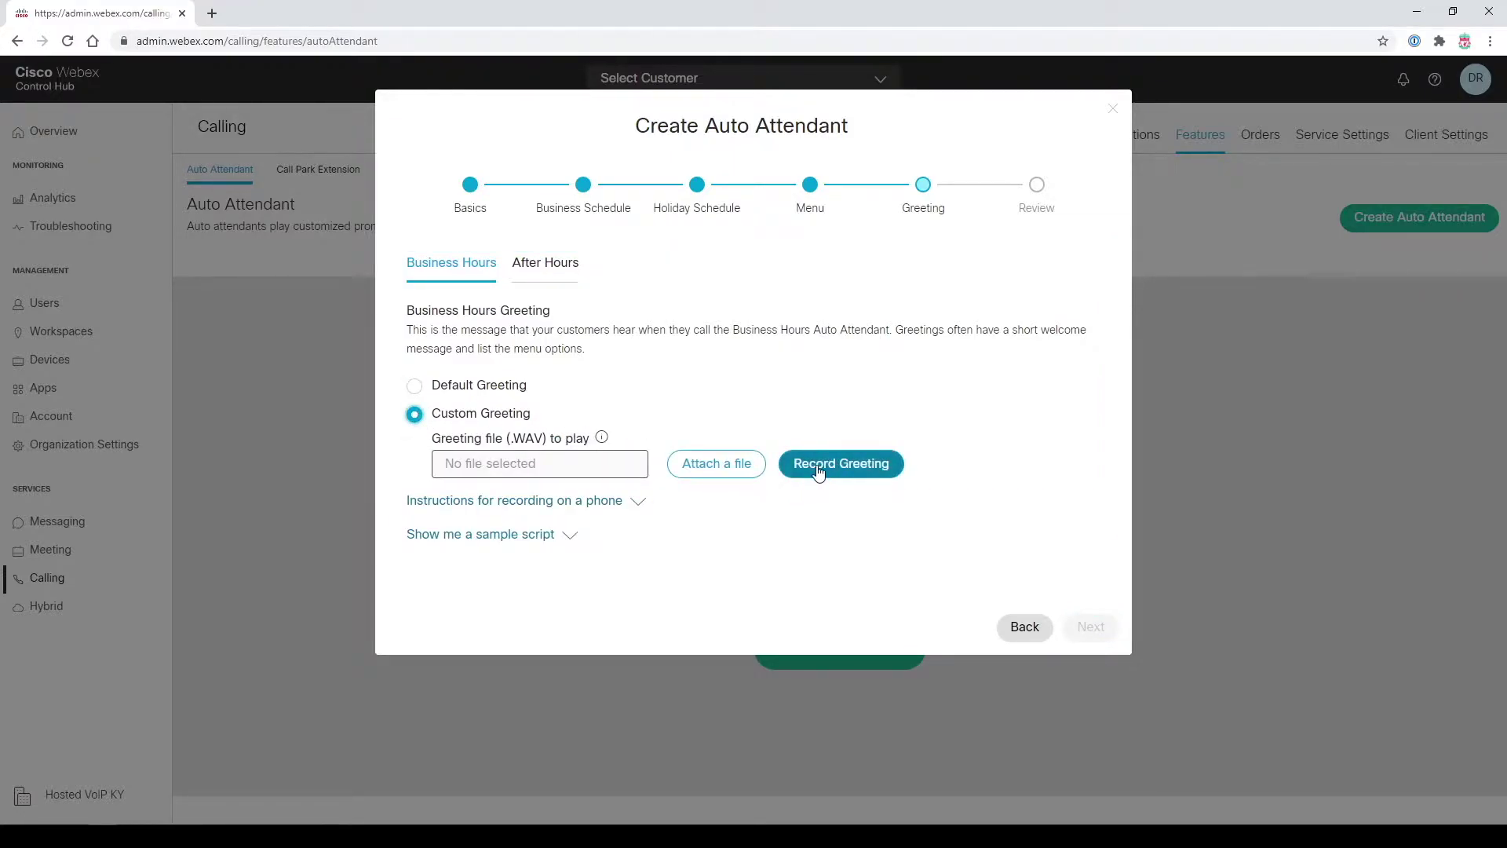
{"action": "left_click", "coordinate": [438, 386]}
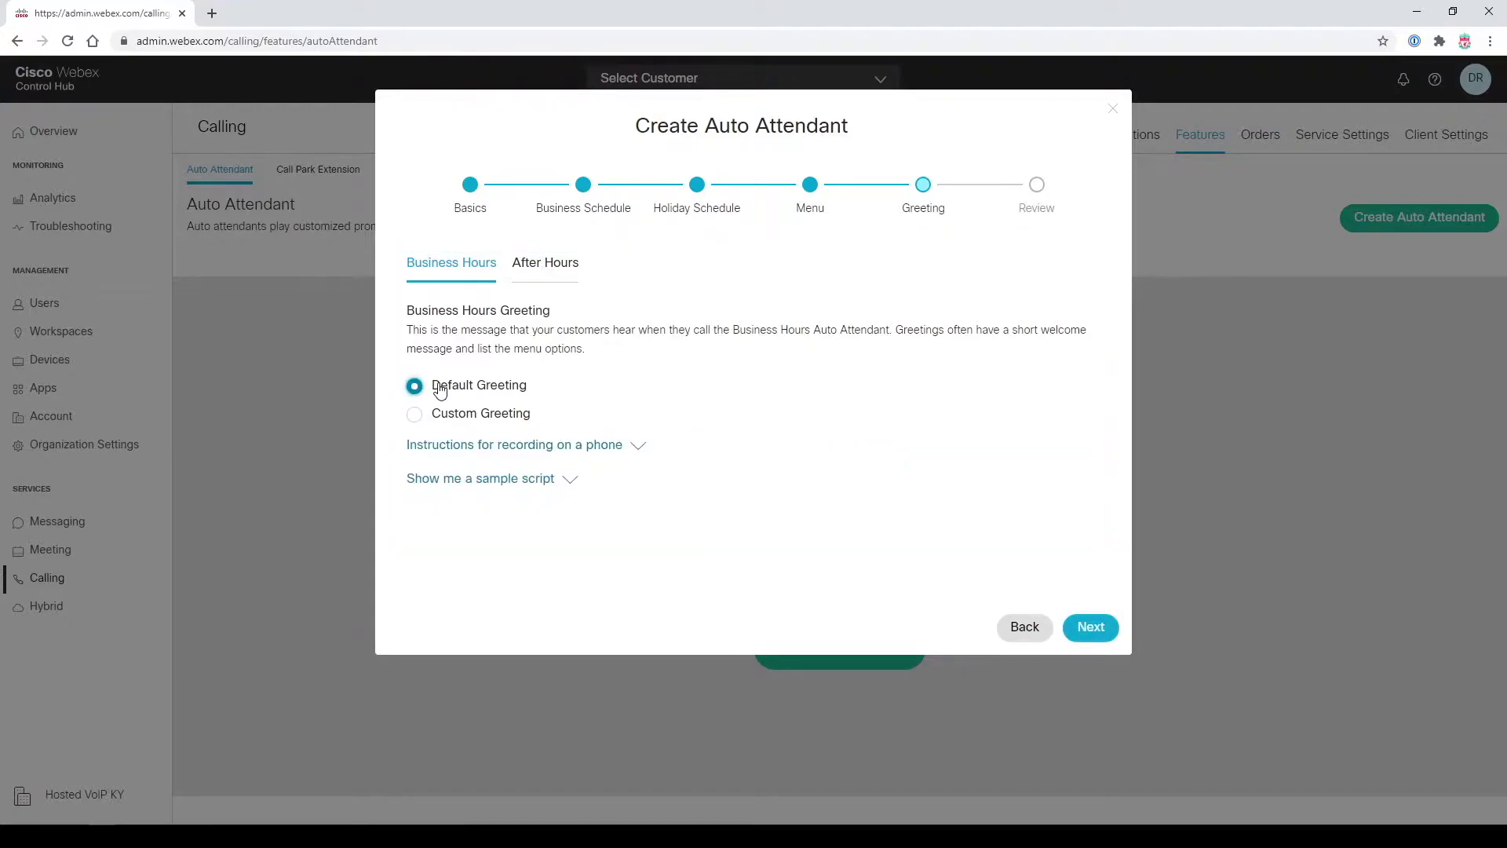
{"action": "left_click", "coordinate": [1089, 628]}
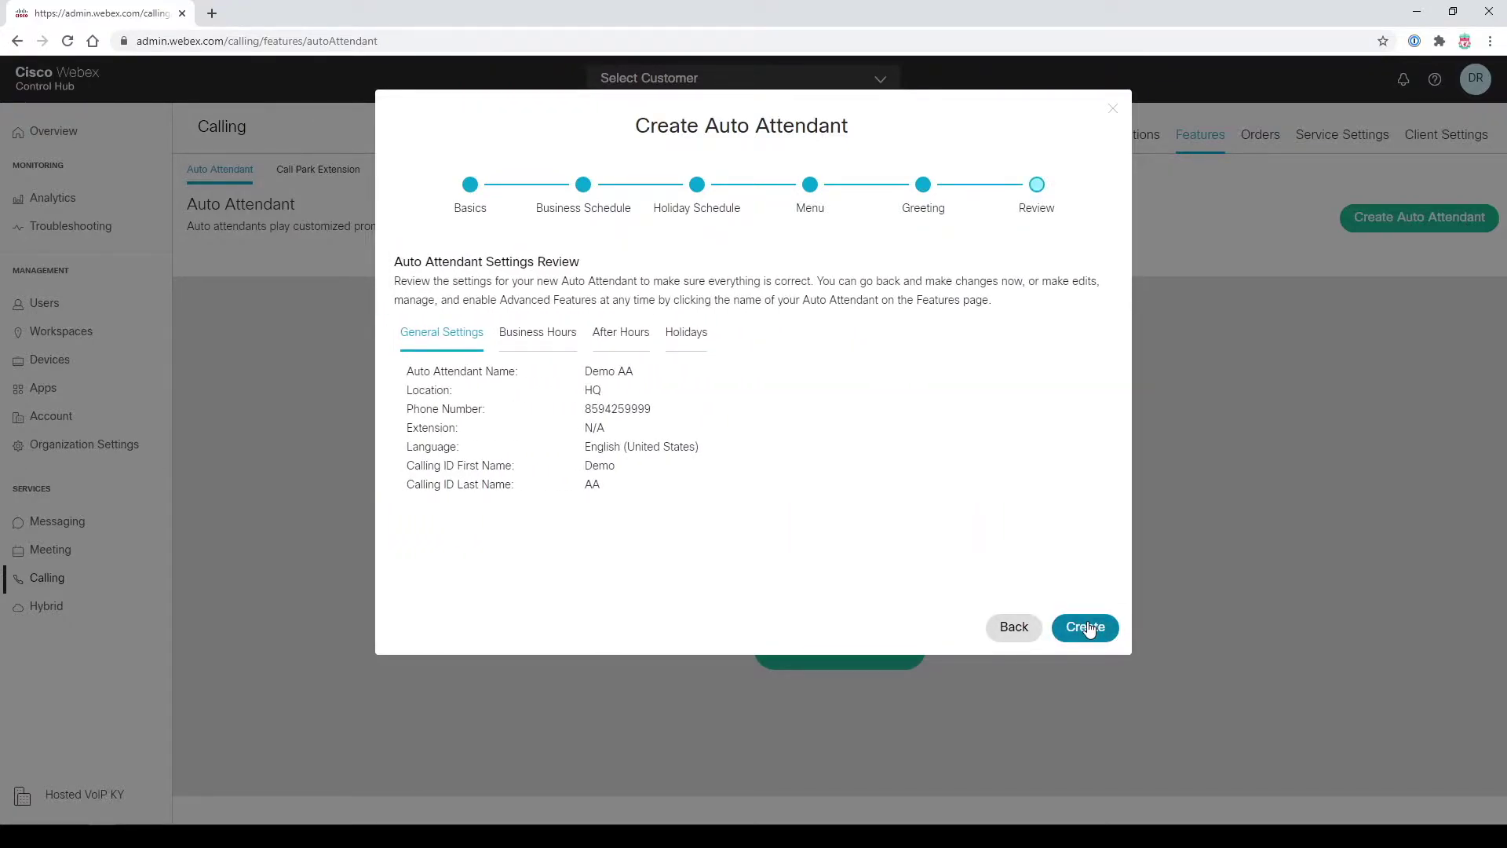
Step: Review business hours, after hours and holiday settings, then create the auto attendant
{"action": "left_click", "coordinate": [541, 336]}
{"action": "left_click", "coordinate": [620, 334]}
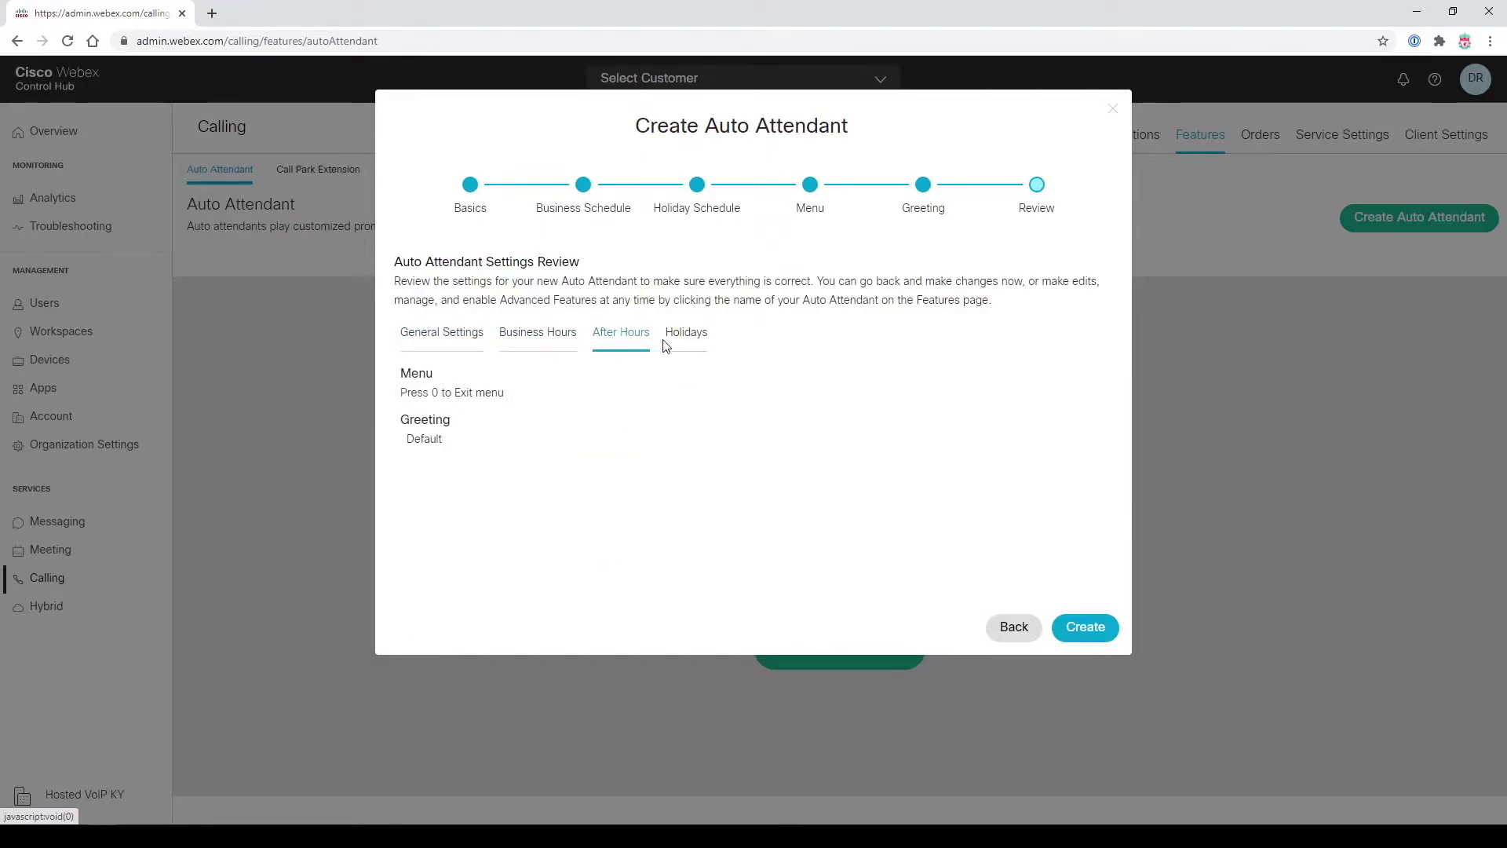
{"action": "left_click", "coordinate": [691, 337]}
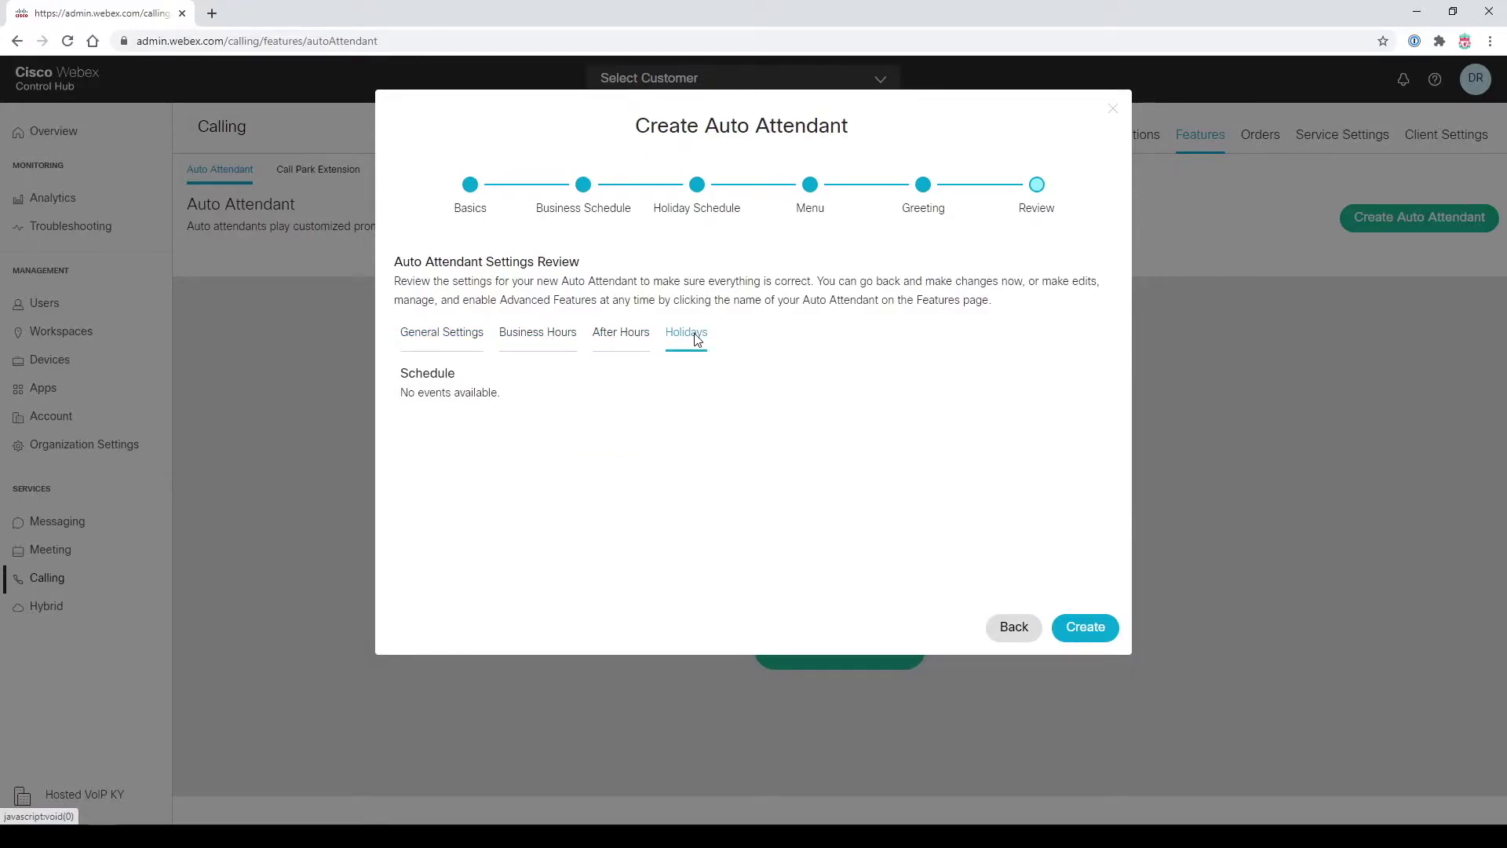
{"action": "left_click", "coordinate": [1086, 628]}
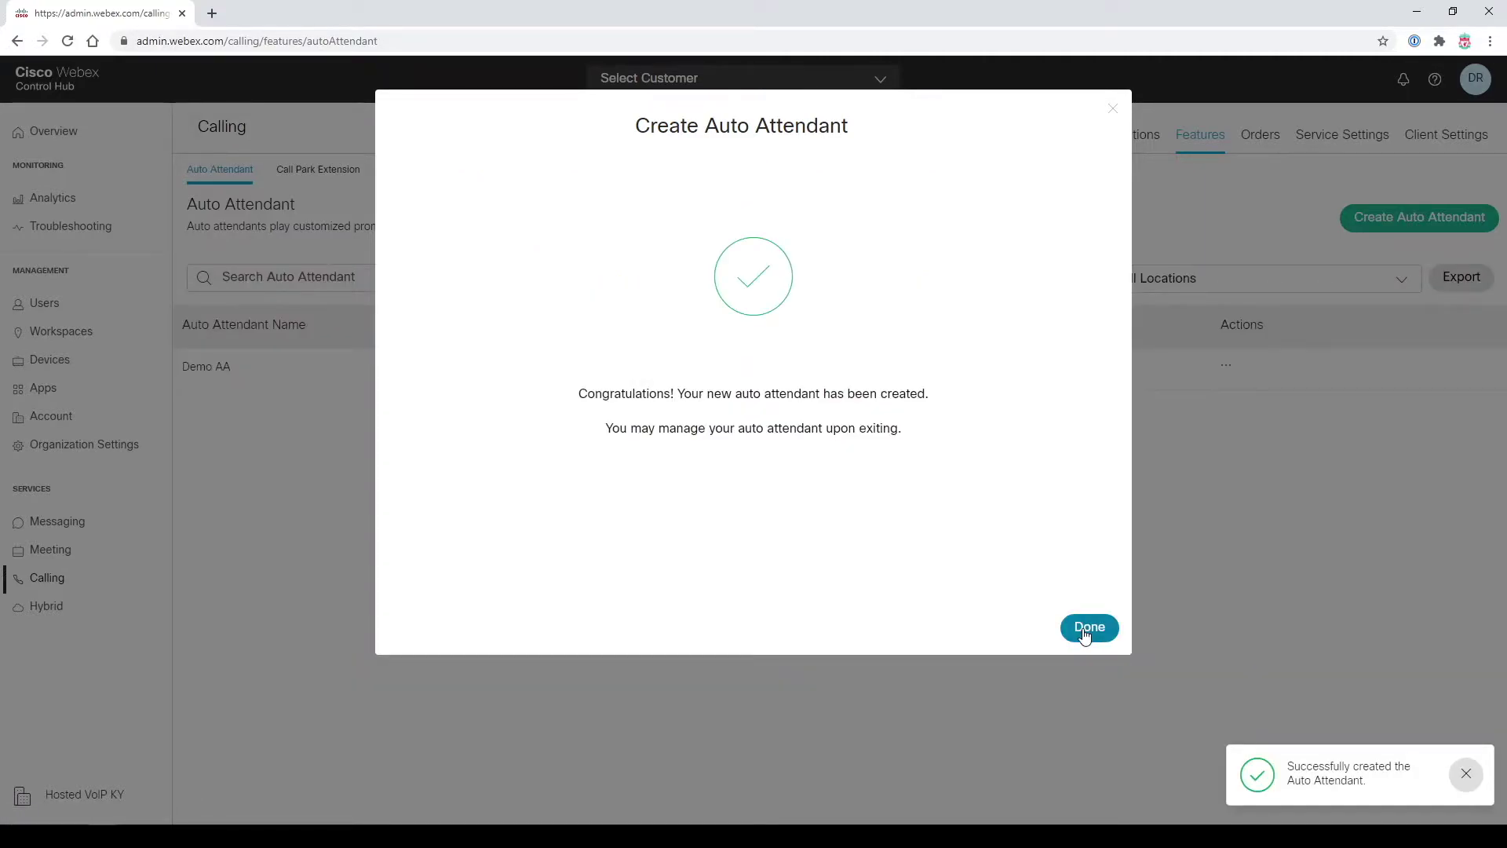
{"action": "left_click", "coordinate": [1089, 628]}
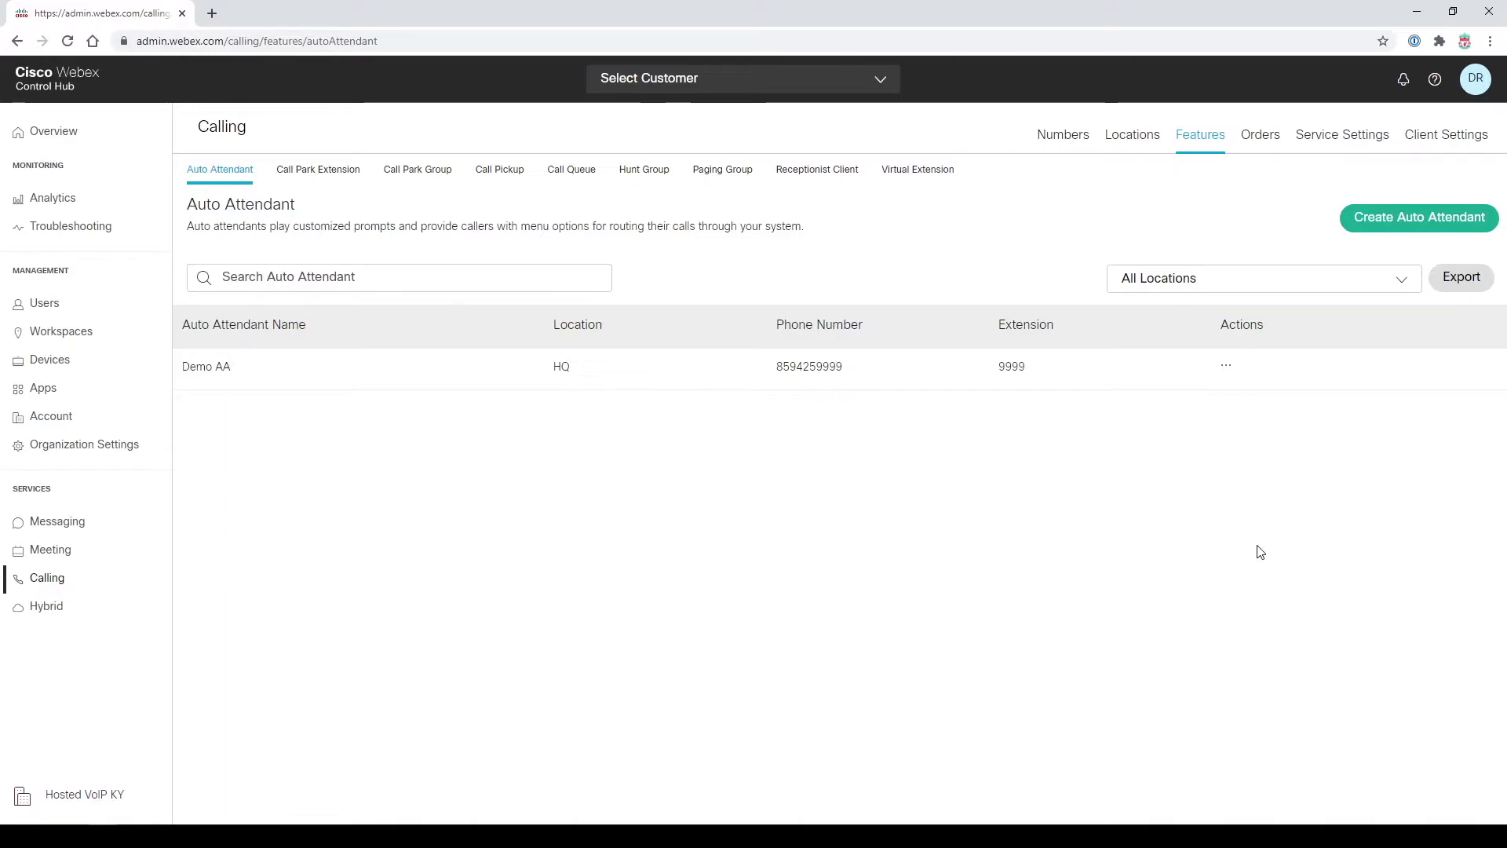
Step: Create a hunt group at HQ with a pilot number and open it for editing in the calling portal
{"action": "left_click", "coordinate": [645, 169]}
{"action": "left_click", "coordinate": [836, 647]}
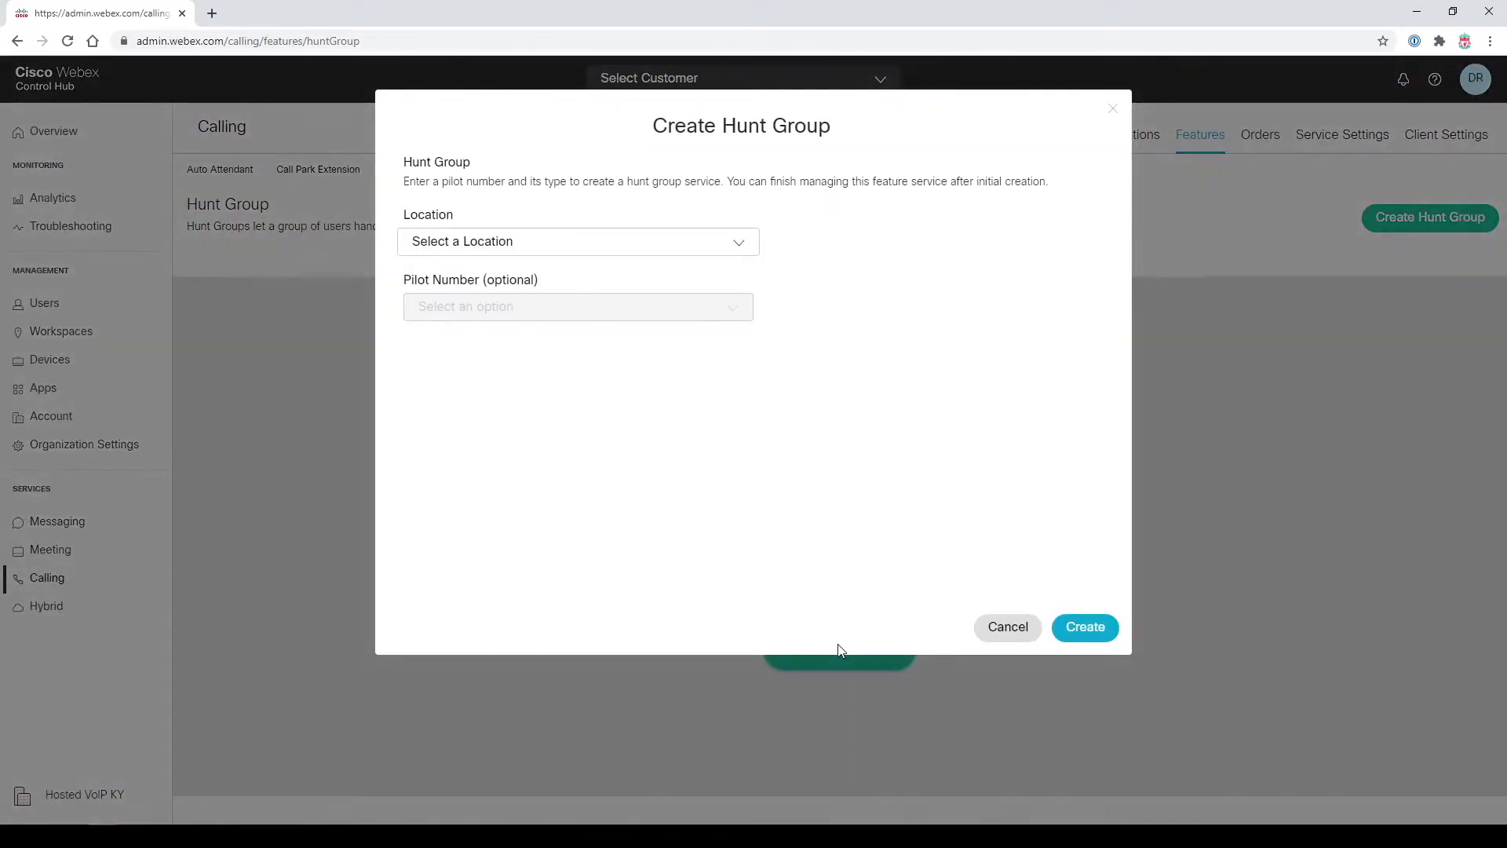
{"action": "left_click", "coordinate": [515, 242]}
{"action": "left_click", "coordinate": [542, 316]}
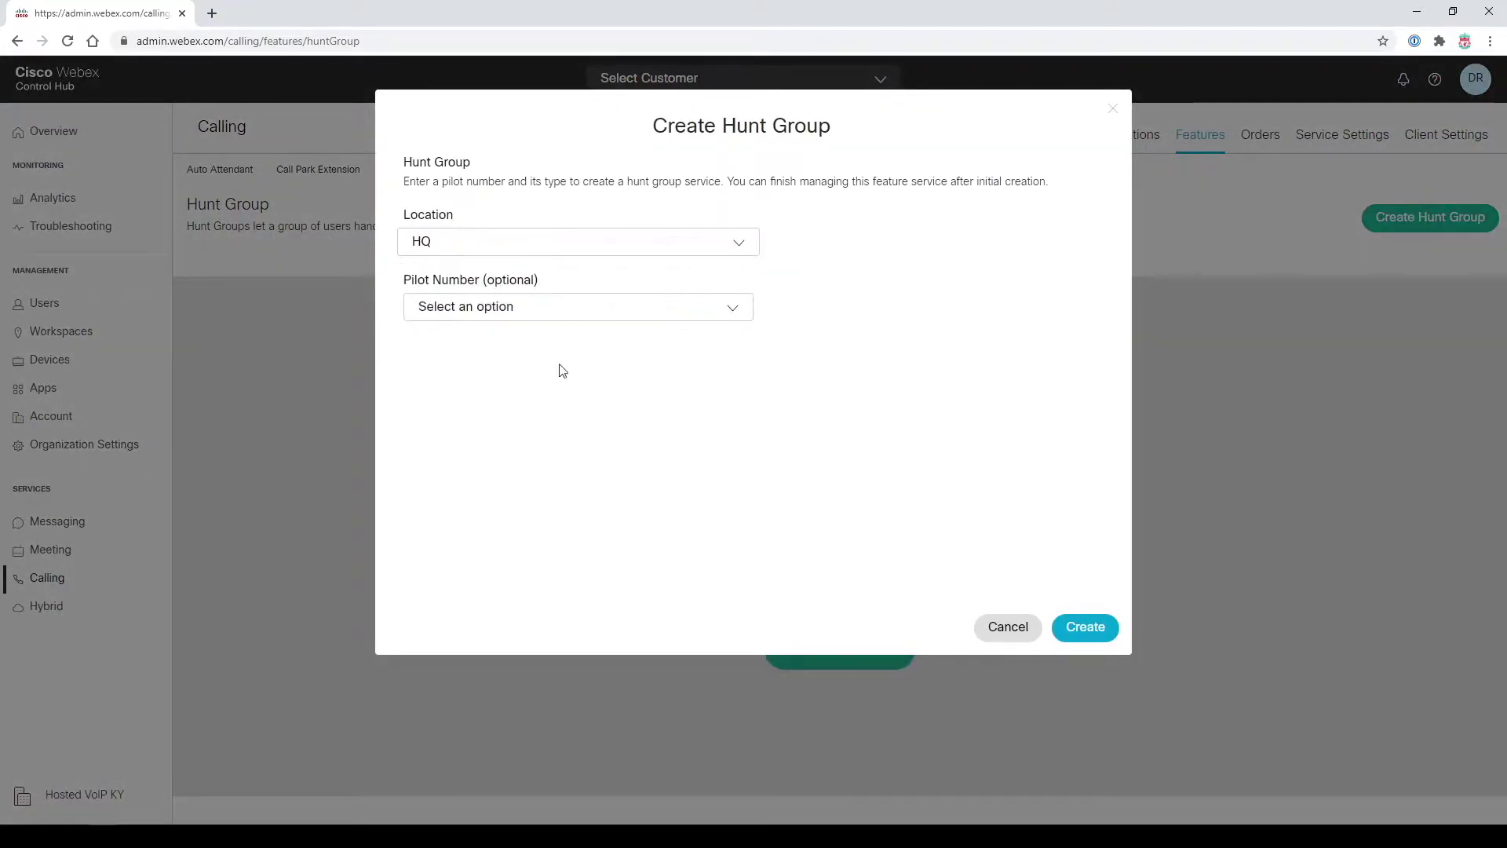
{"action": "left_click", "coordinate": [573, 313]}
{"action": "left_click", "coordinate": [454, 451]}
{"action": "left_click", "coordinate": [1085, 628]}
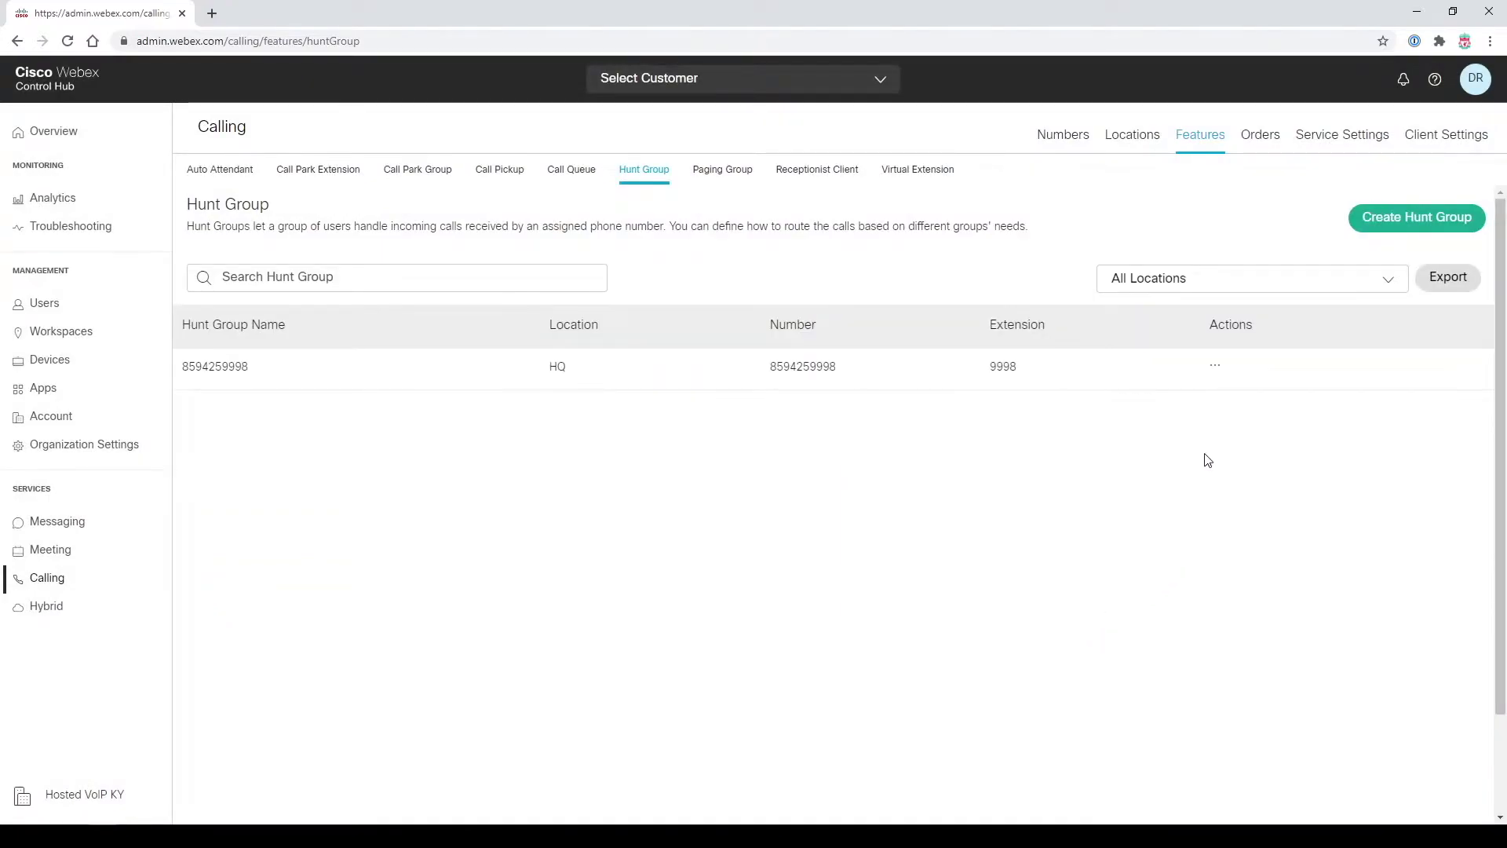
{"action": "left_click", "coordinate": [1215, 369]}
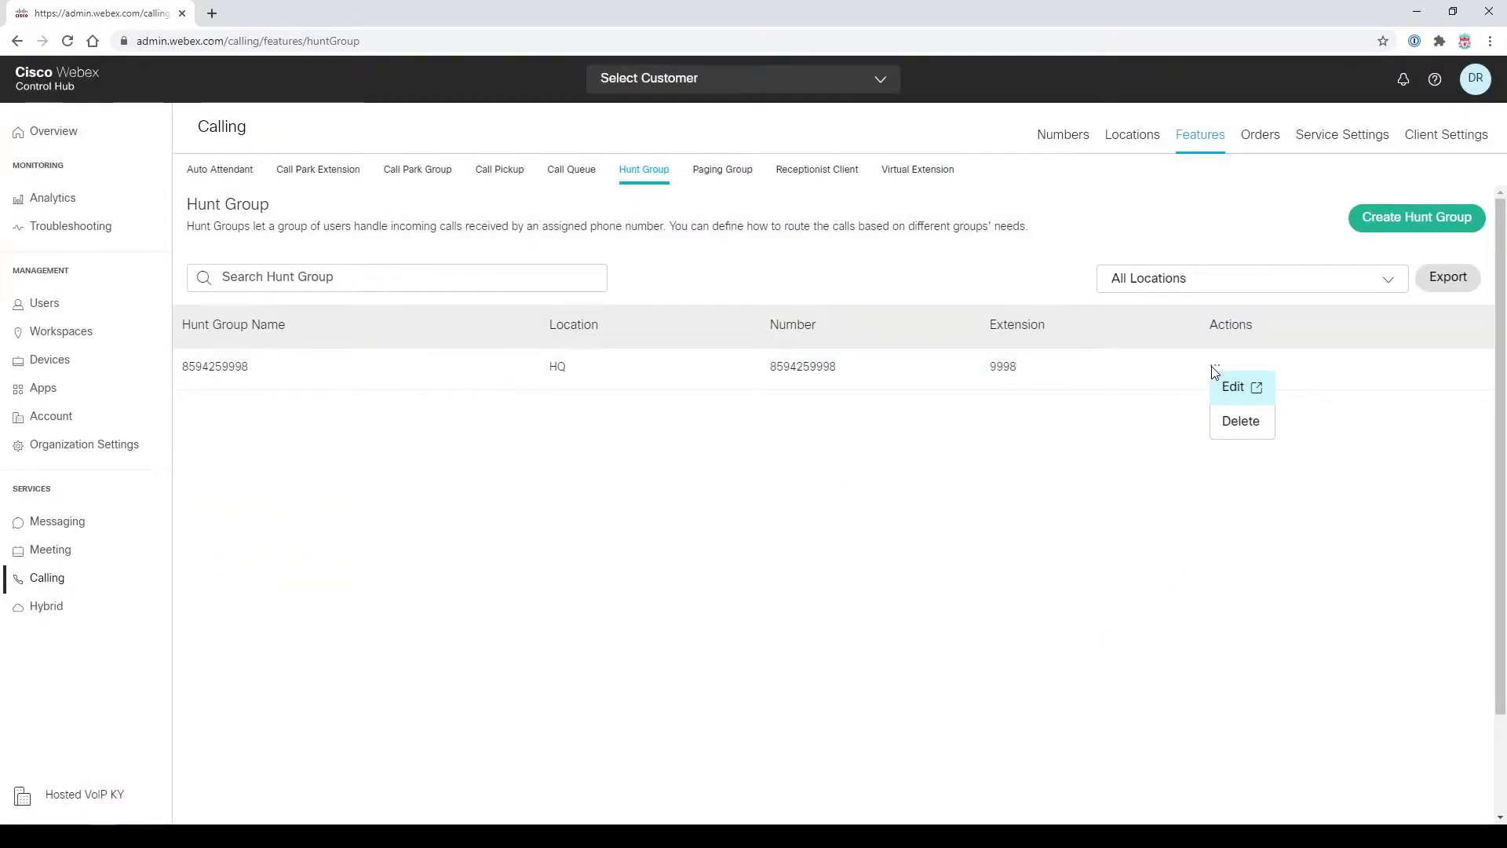
{"action": "left_click", "coordinate": [1234, 389]}
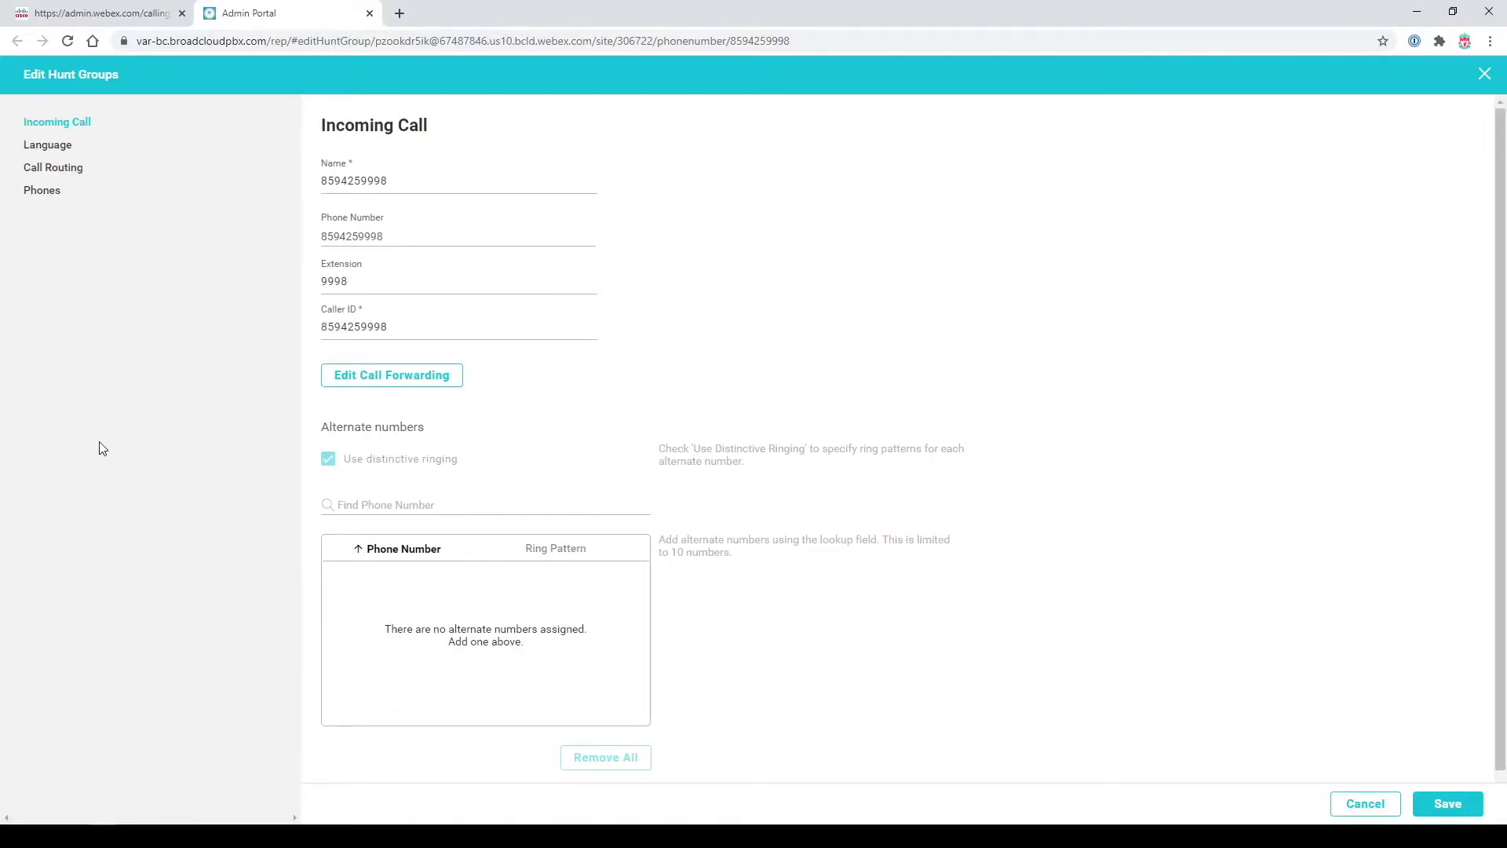
Step: Rename the hunt group 'Main Line Hunt Group' and change extension 9998 to 5001, then save
{"action": "double_click", "coordinate": [390, 182]}
{"action": "type", "text": "Main Line Hunt Group"}
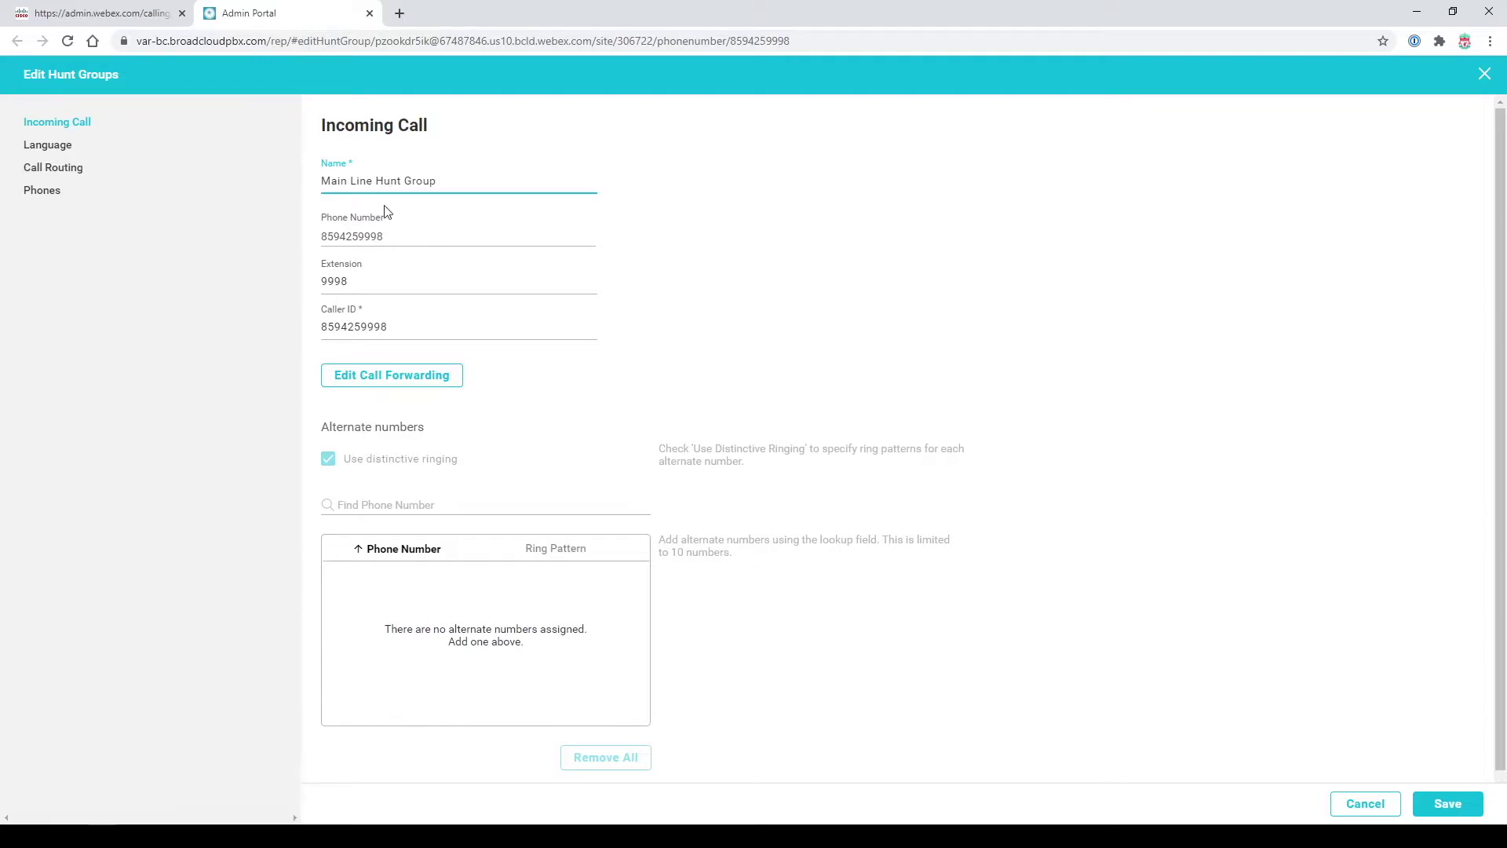
{"action": "double_click", "coordinate": [331, 280]}
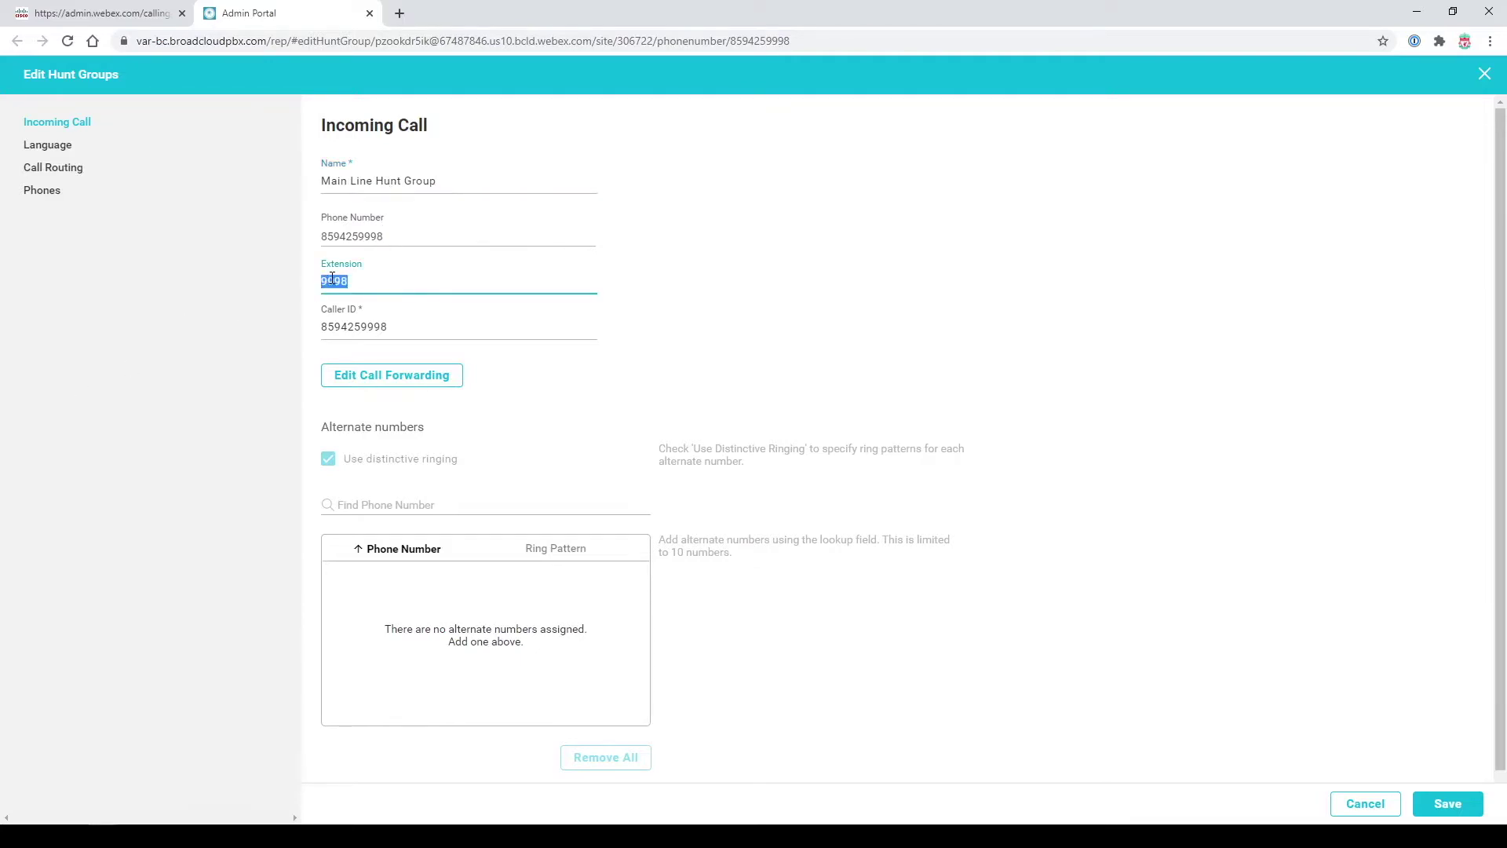
{"action": "type", "text": "5001"}
{"action": "left_click", "coordinate": [1449, 805]}
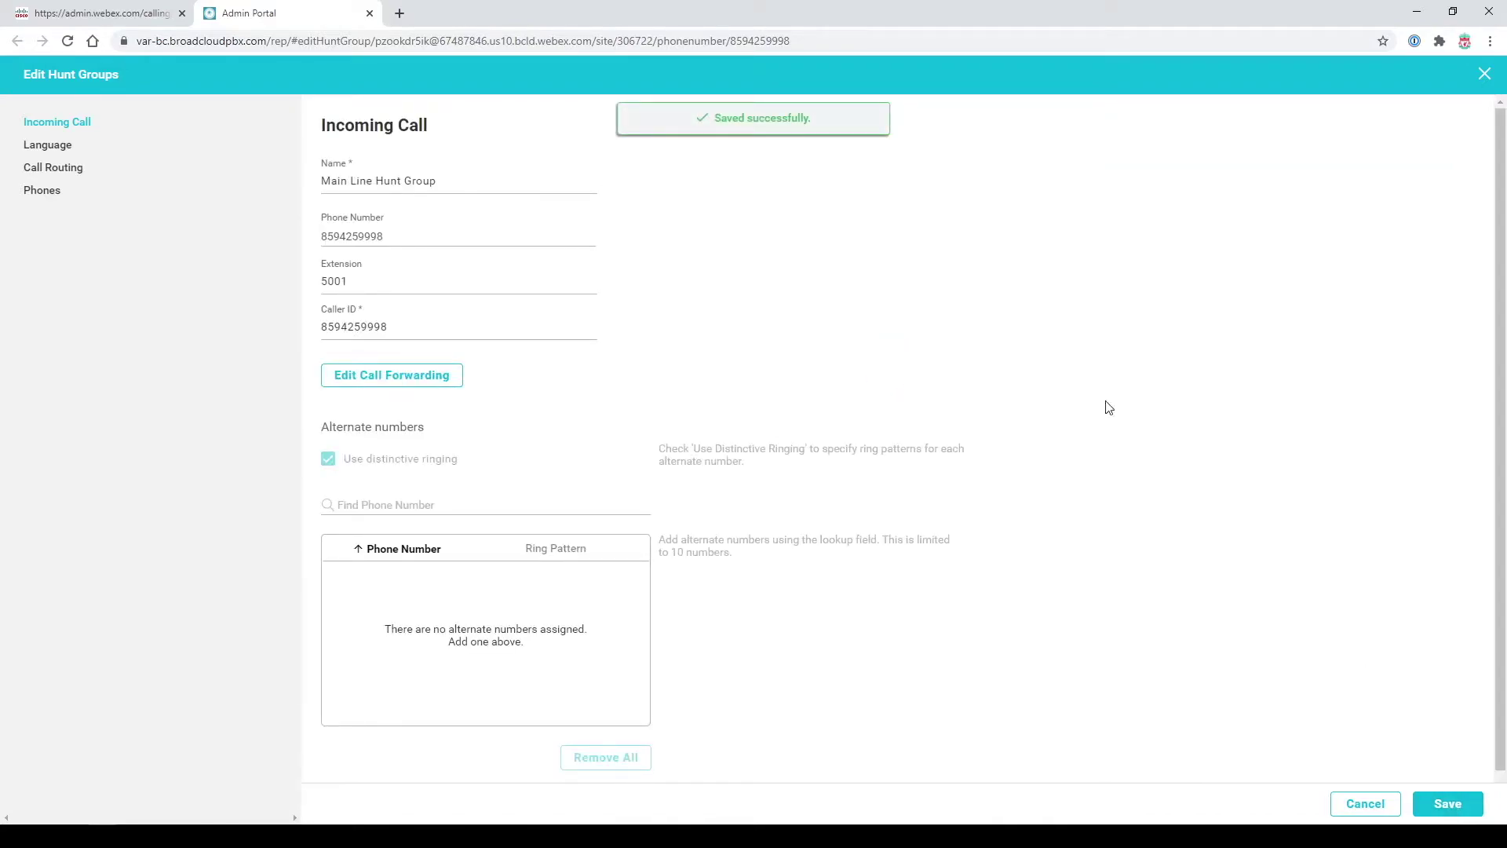
{"action": "left_click", "coordinate": [48, 146]}
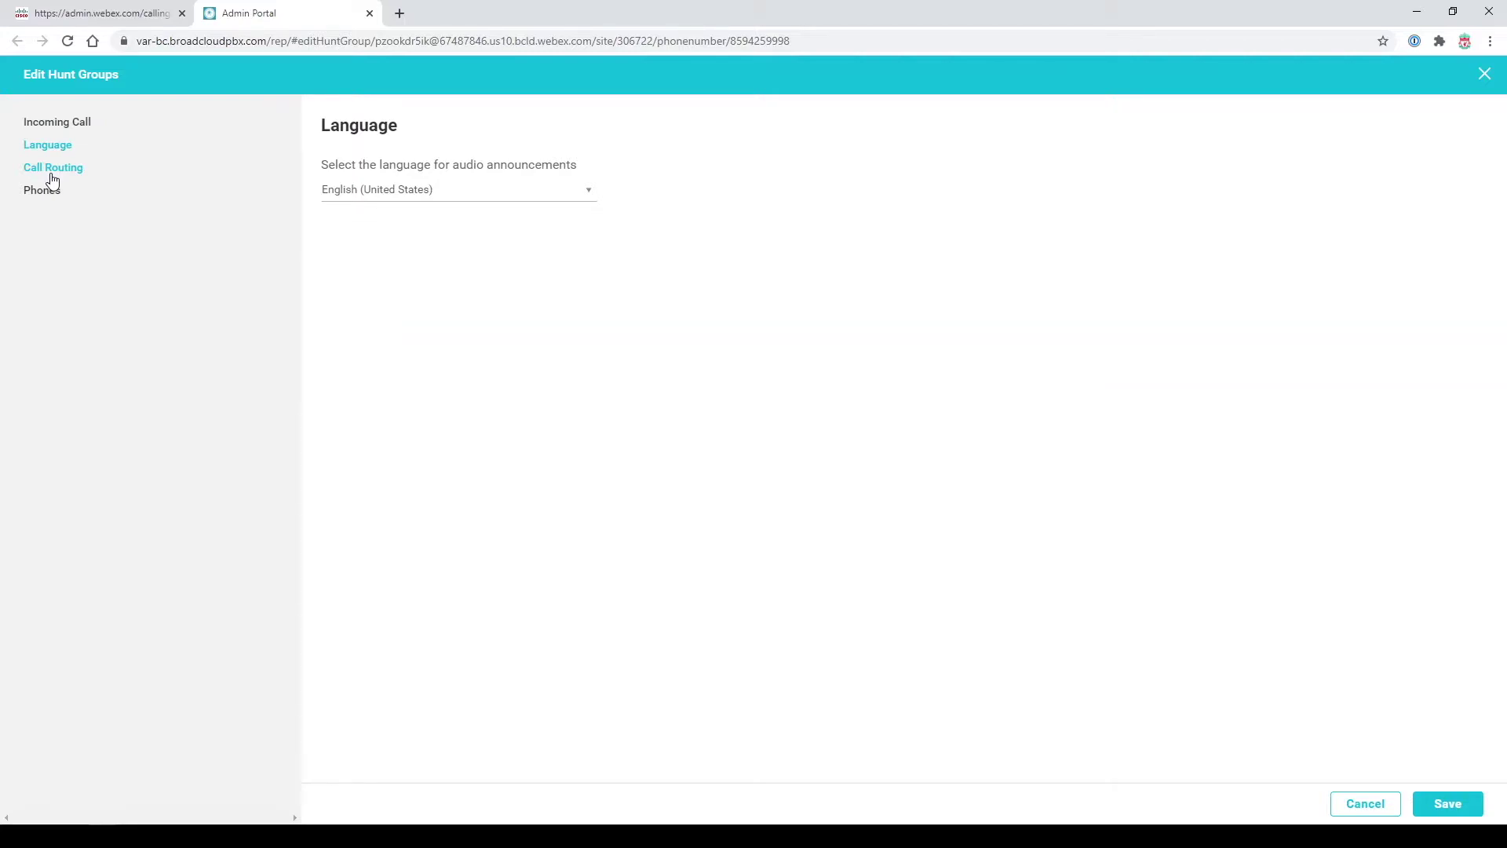
Step: Switch the hunt group's call routing to ring all phones at once and save
{"action": "left_click", "coordinate": [53, 180]}
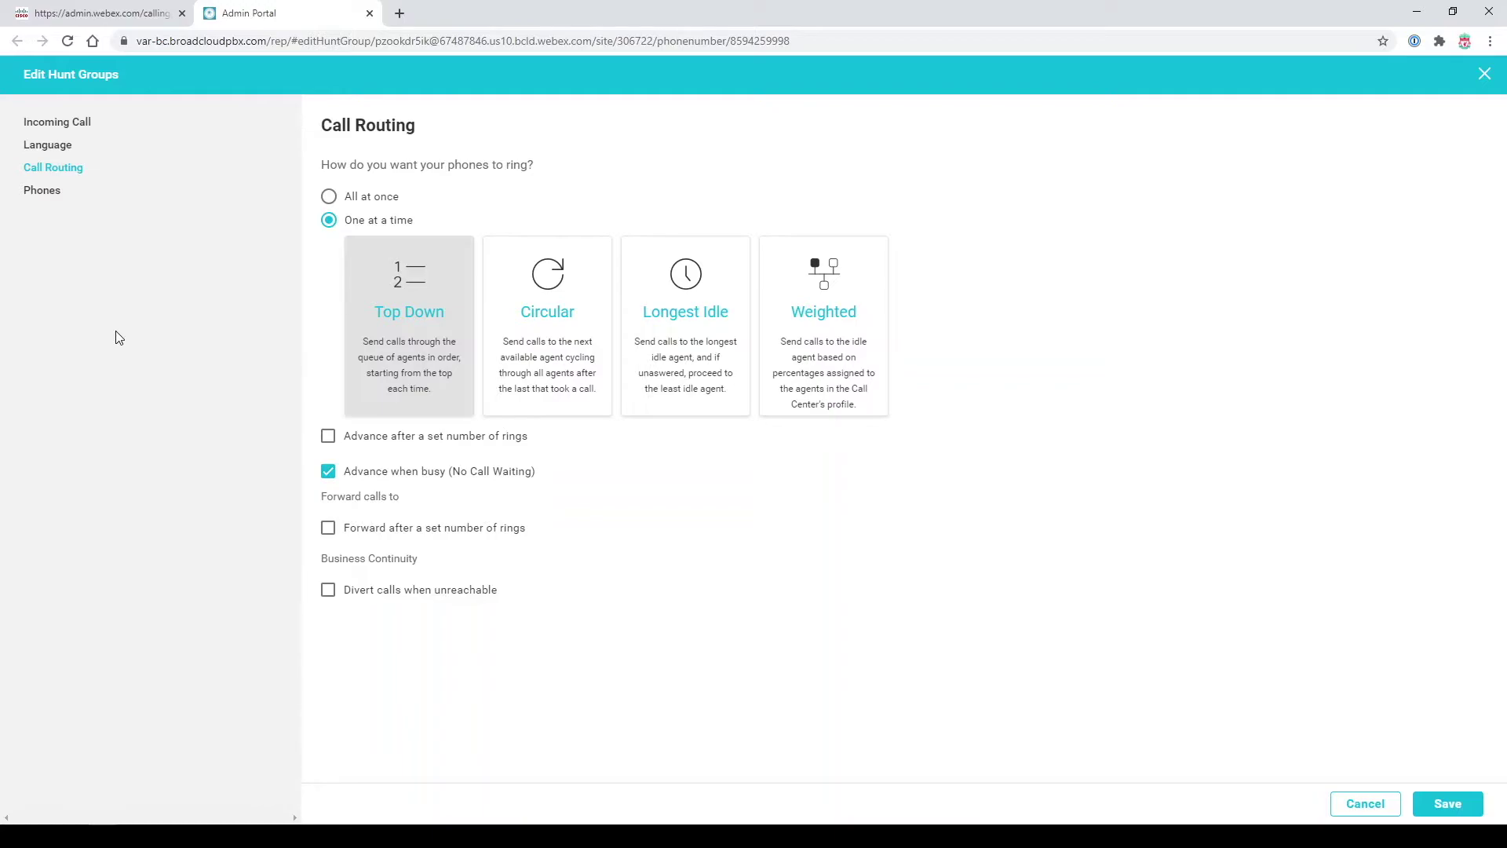
{"action": "left_click", "coordinate": [332, 198]}
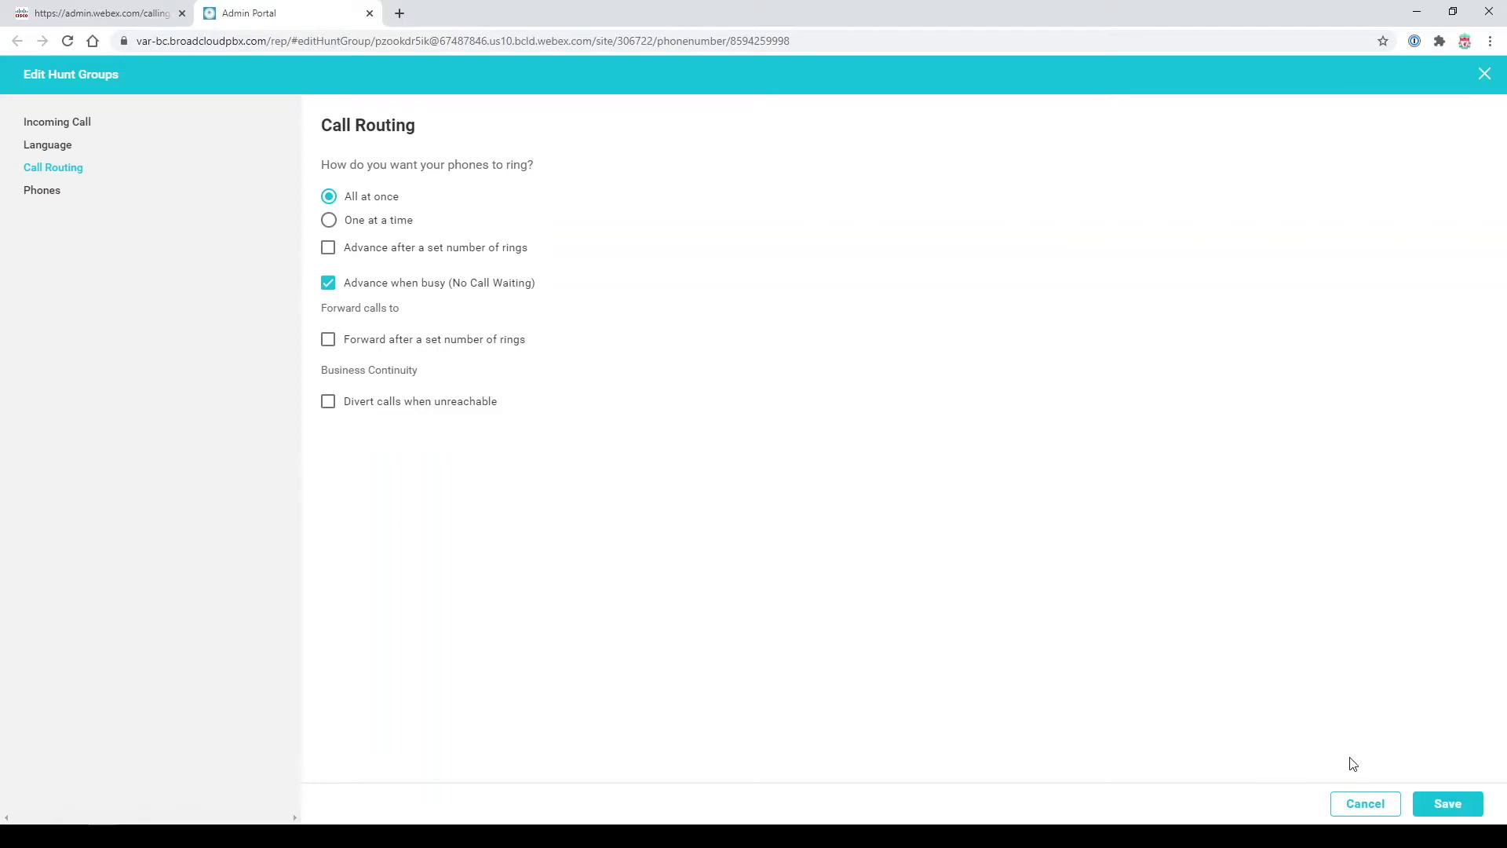
{"action": "left_click", "coordinate": [1447, 806]}
{"action": "left_click", "coordinate": [40, 192]}
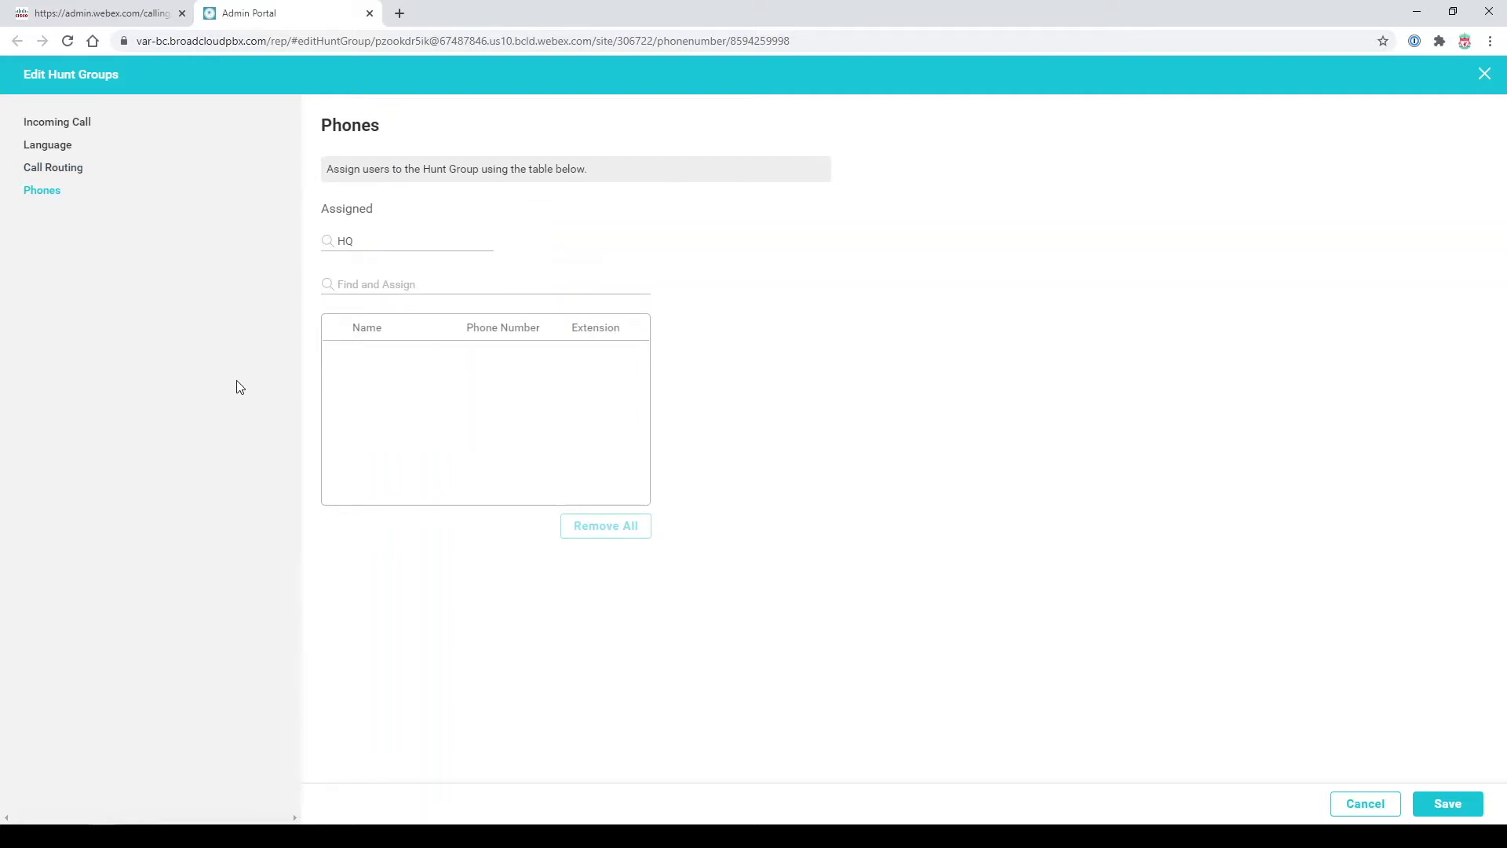
Step: Add the users at extensions 4000 and 4003 as hunt group members and save
{"action": "left_click", "coordinate": [375, 283]}
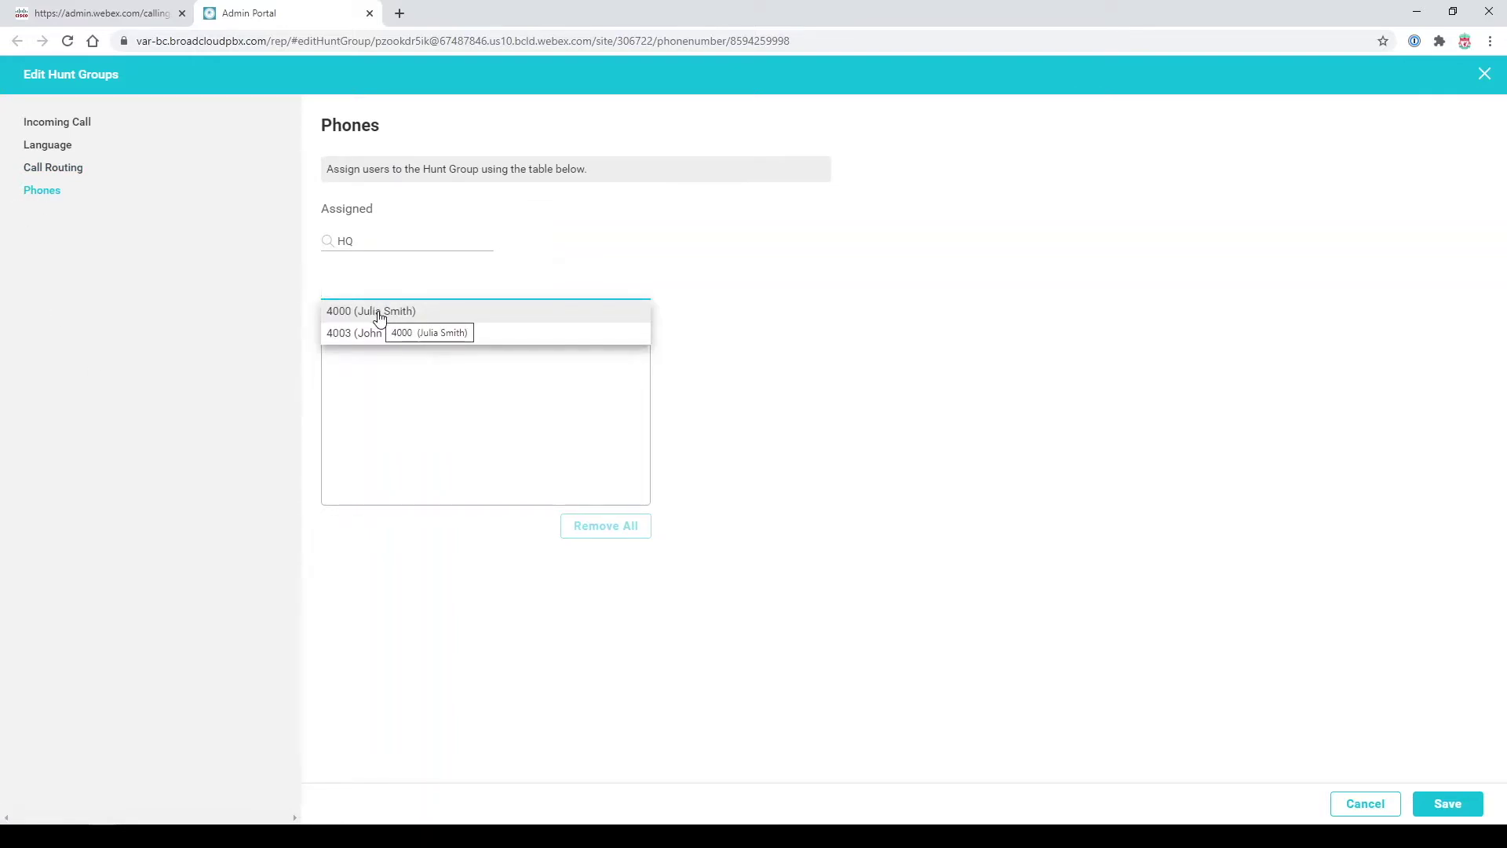
{"action": "left_click", "coordinate": [380, 314]}
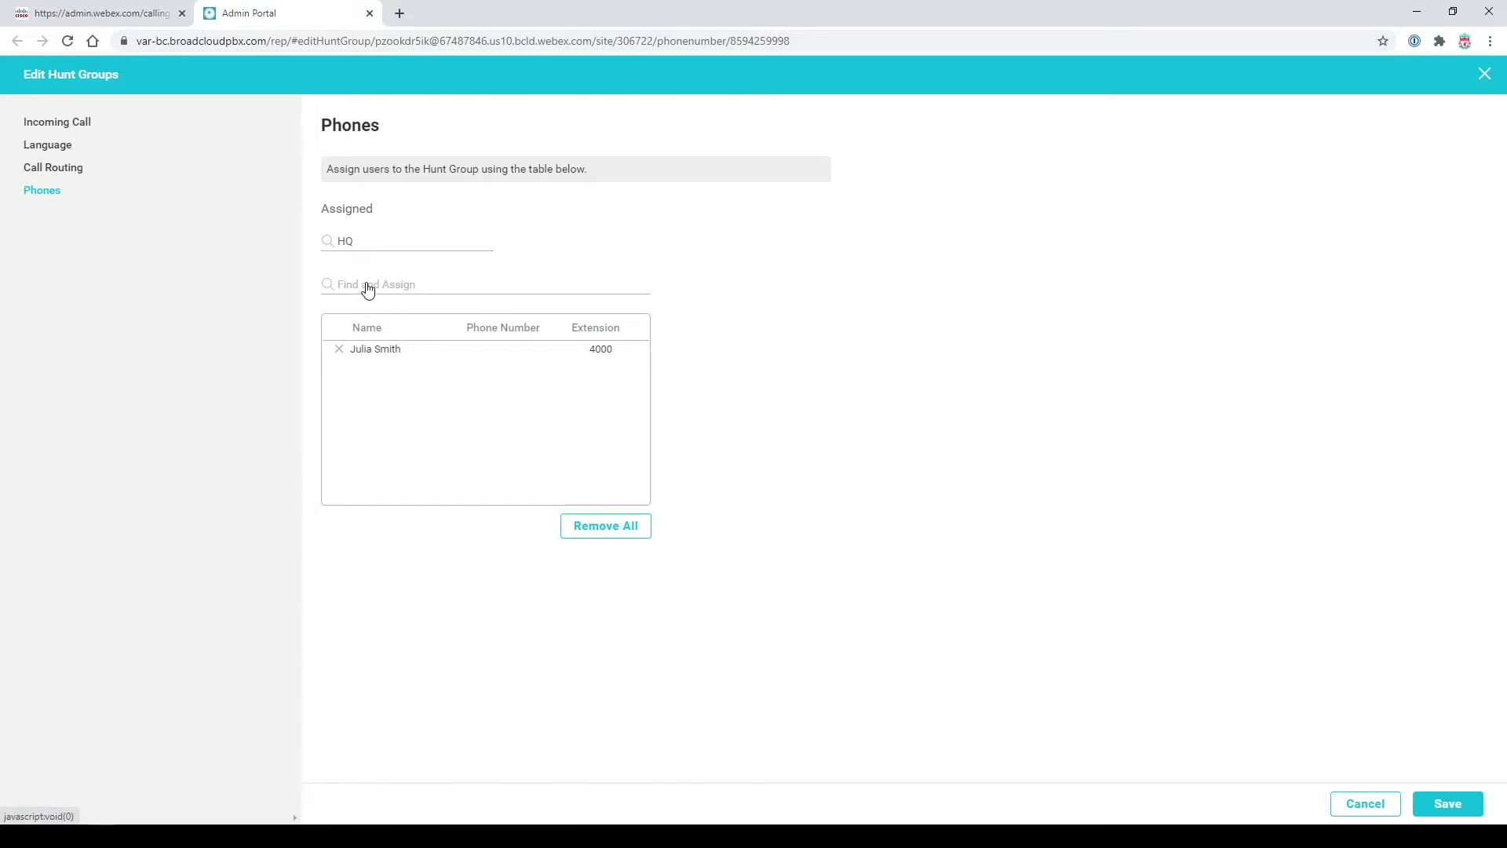
{"action": "left_click", "coordinate": [367, 290]}
{"action": "left_click", "coordinate": [368, 309]}
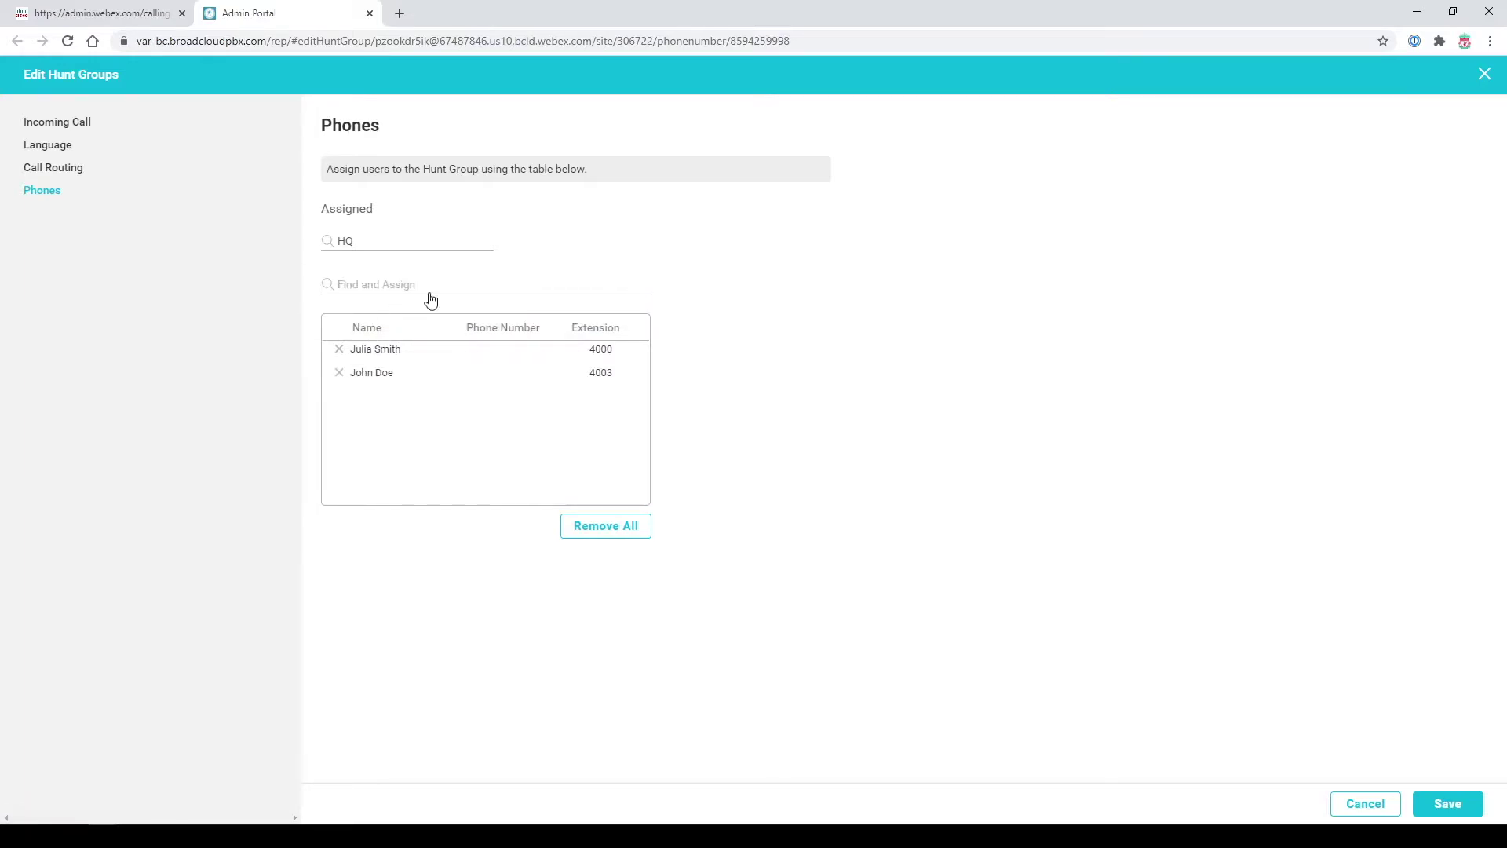
{"action": "left_click", "coordinate": [1449, 805]}
Step: Back in Control Hub, create a new call queue at the HQ location
{"action": "left_click", "coordinate": [130, 11]}
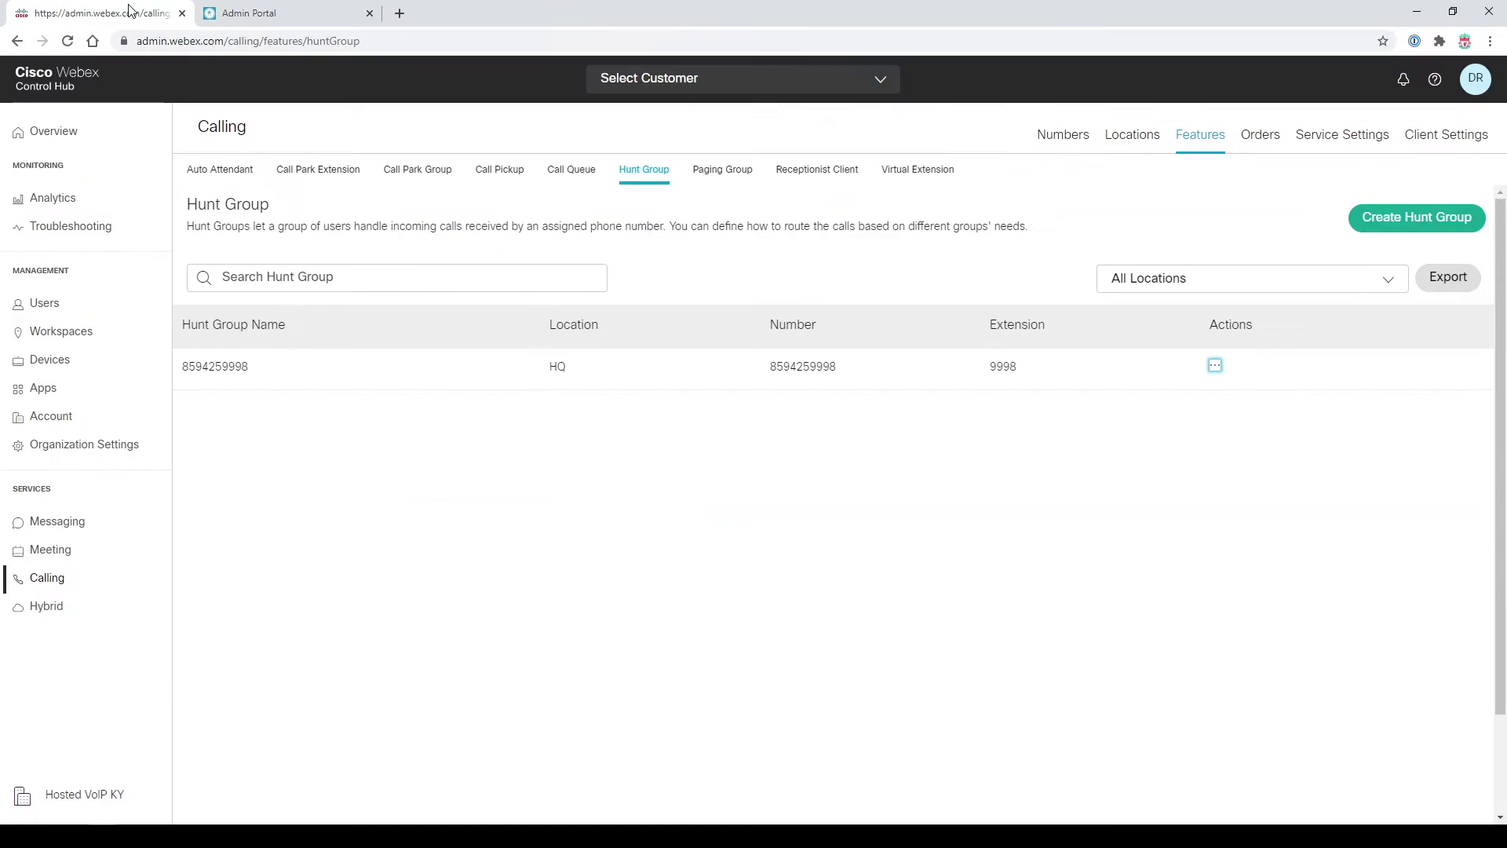
{"action": "left_click", "coordinate": [577, 174]}
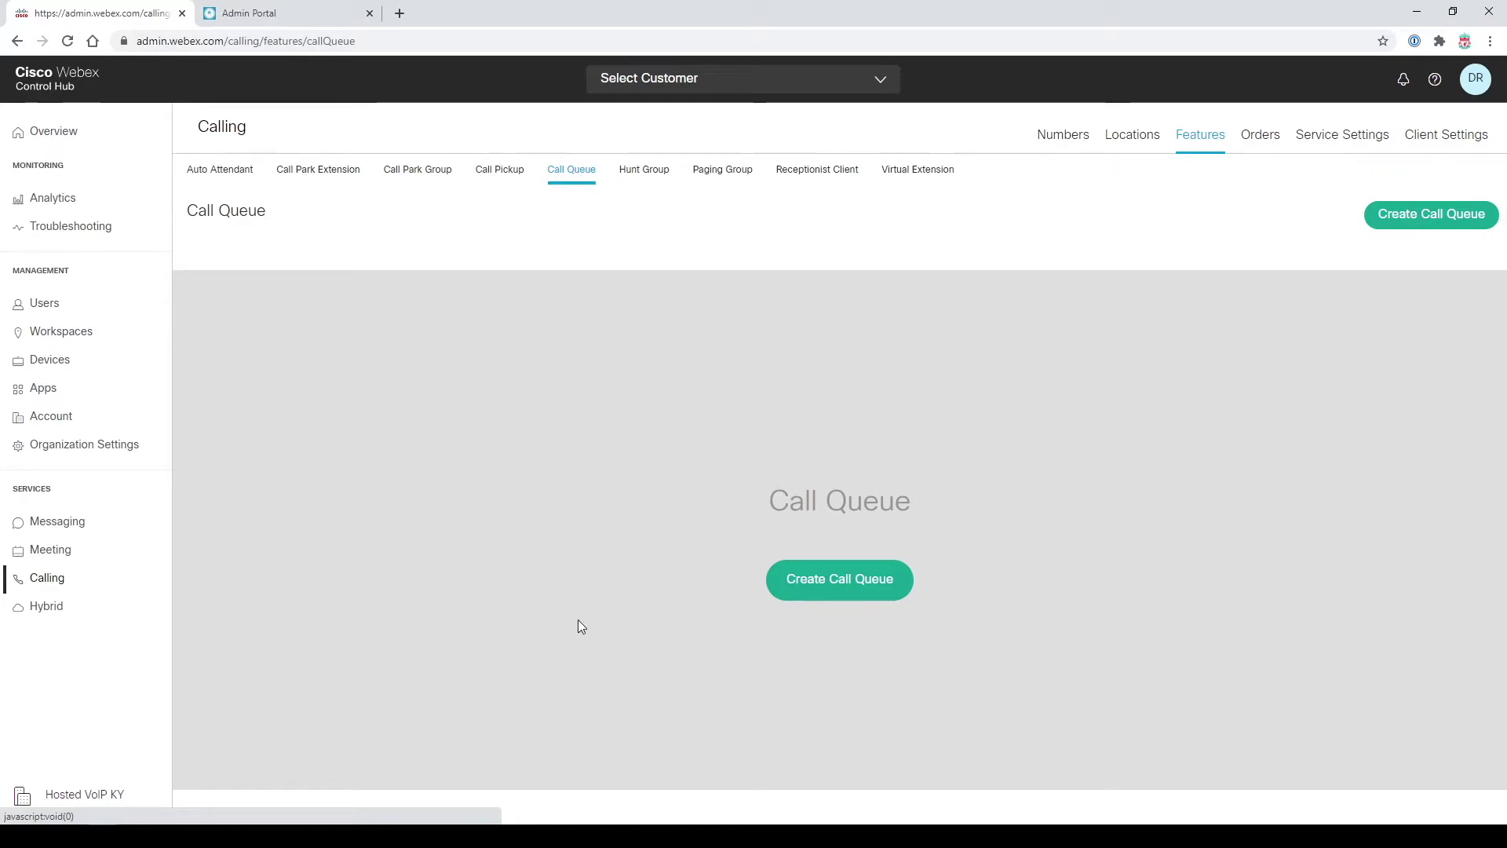
{"action": "left_click", "coordinate": [800, 588]}
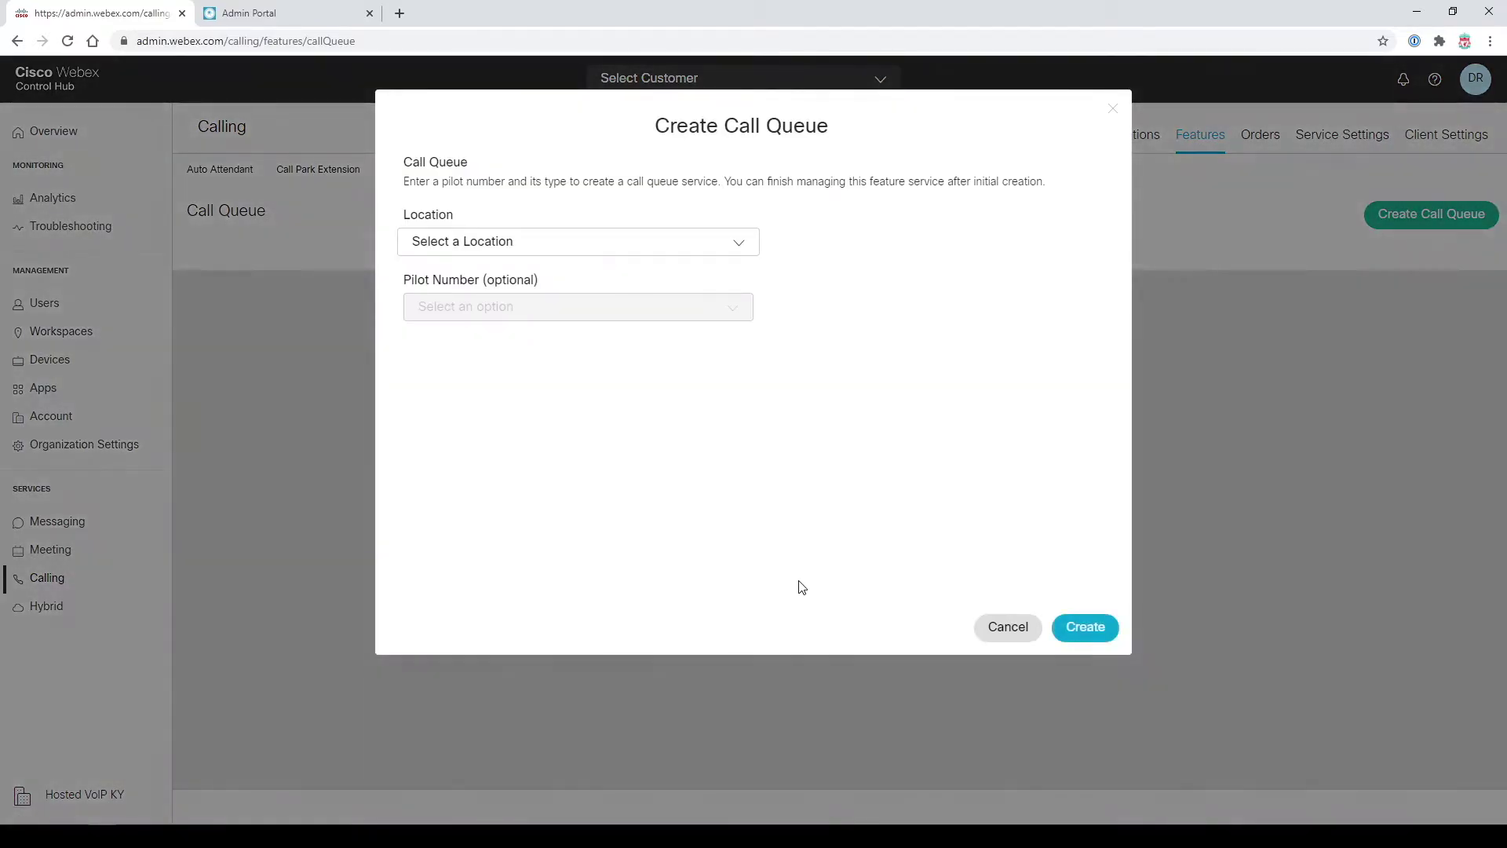
{"action": "left_click", "coordinate": [629, 242]}
{"action": "left_click", "coordinate": [537, 317]}
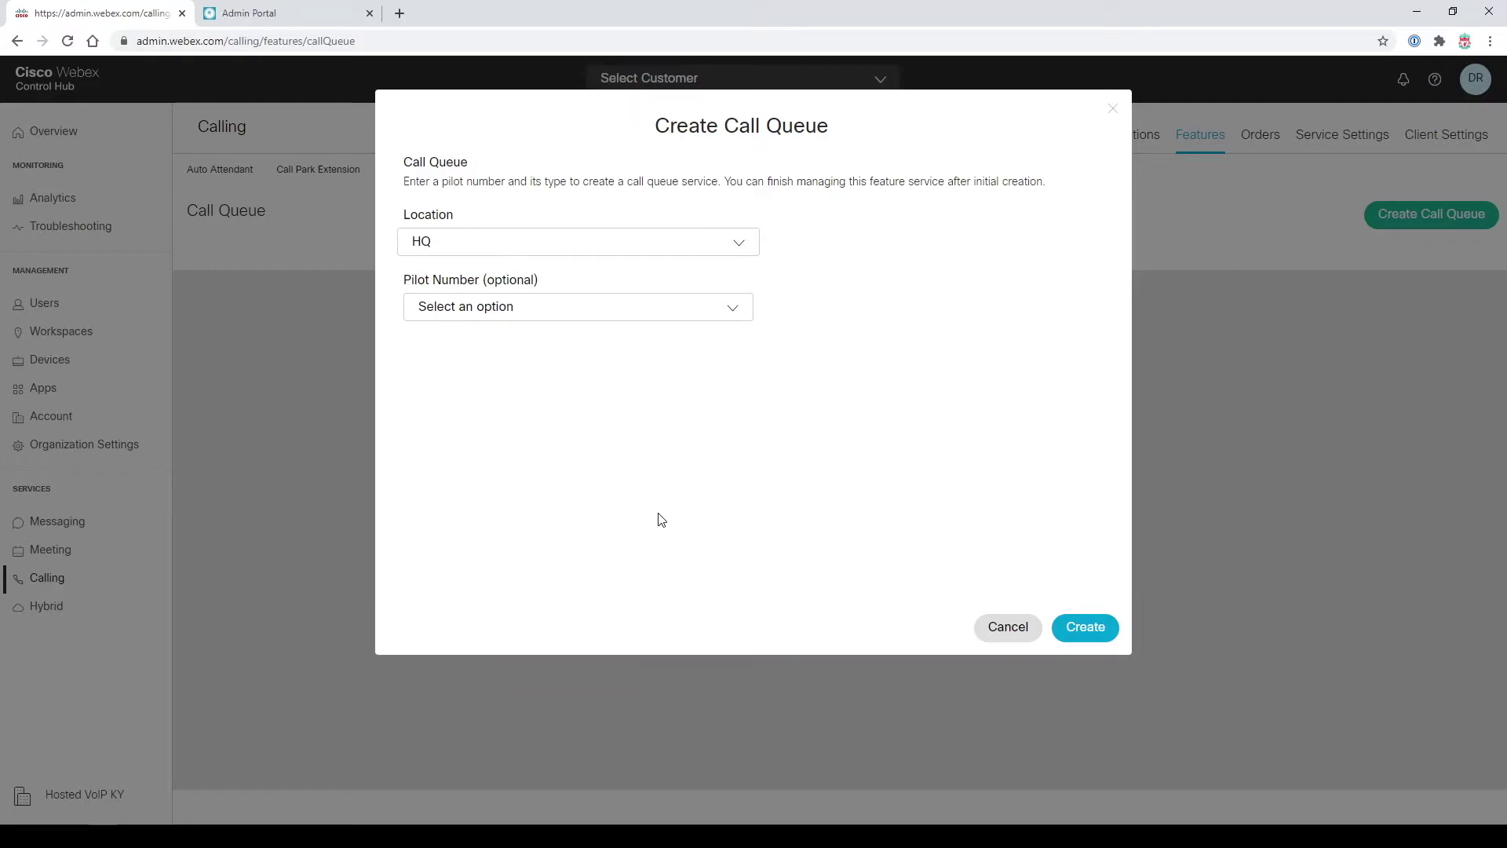
{"action": "left_click", "coordinate": [1094, 638]}
{"action": "left_click", "coordinate": [1092, 630]}
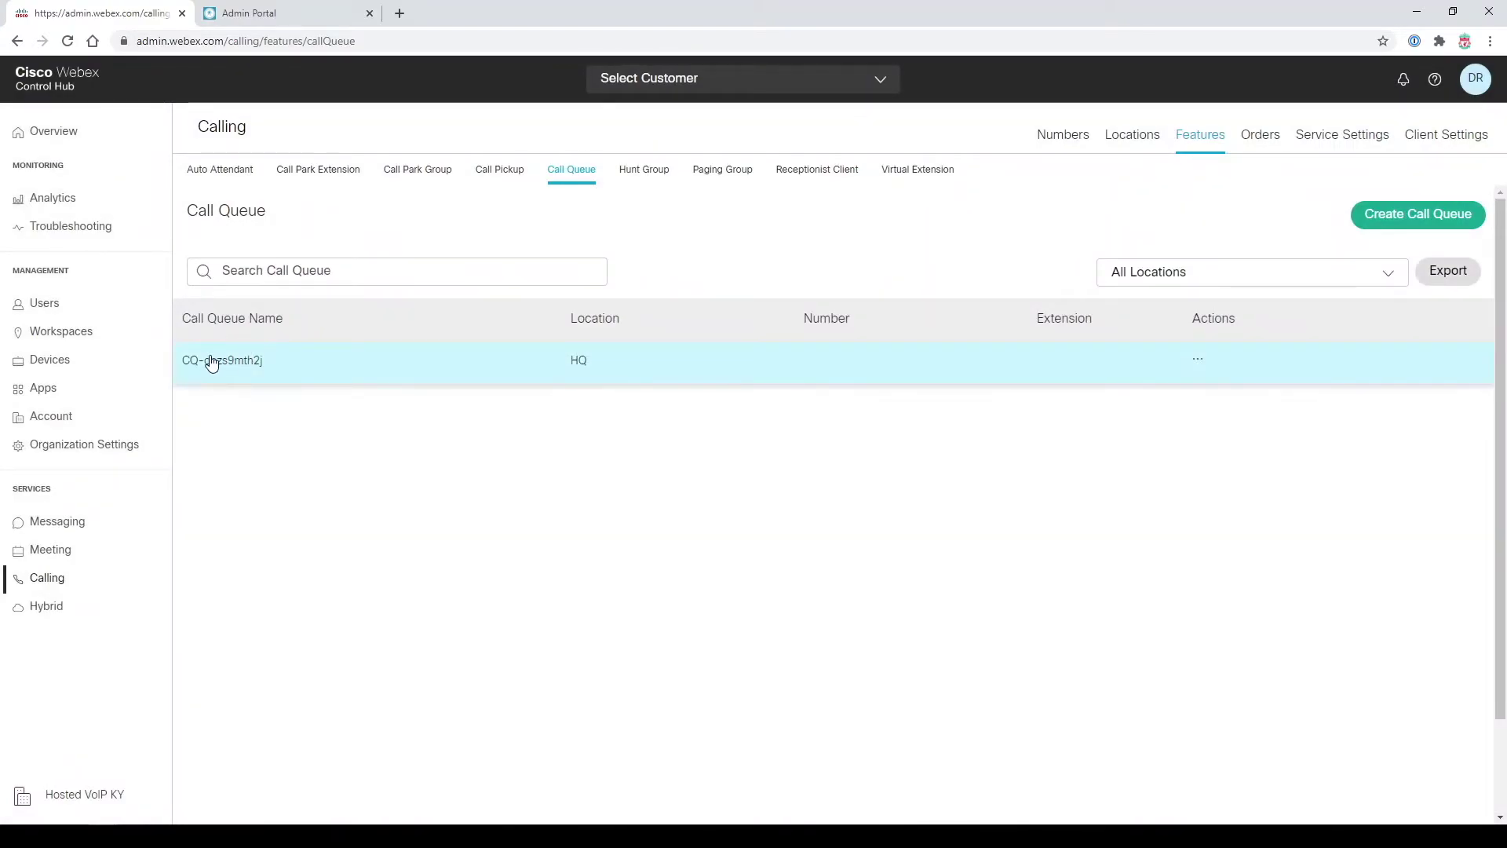
Step: Edit the new queue: name and caller ID 'Customer Service', extension 5002, then save
{"action": "left_click", "coordinate": [1199, 360]}
{"action": "left_click", "coordinate": [1210, 381]}
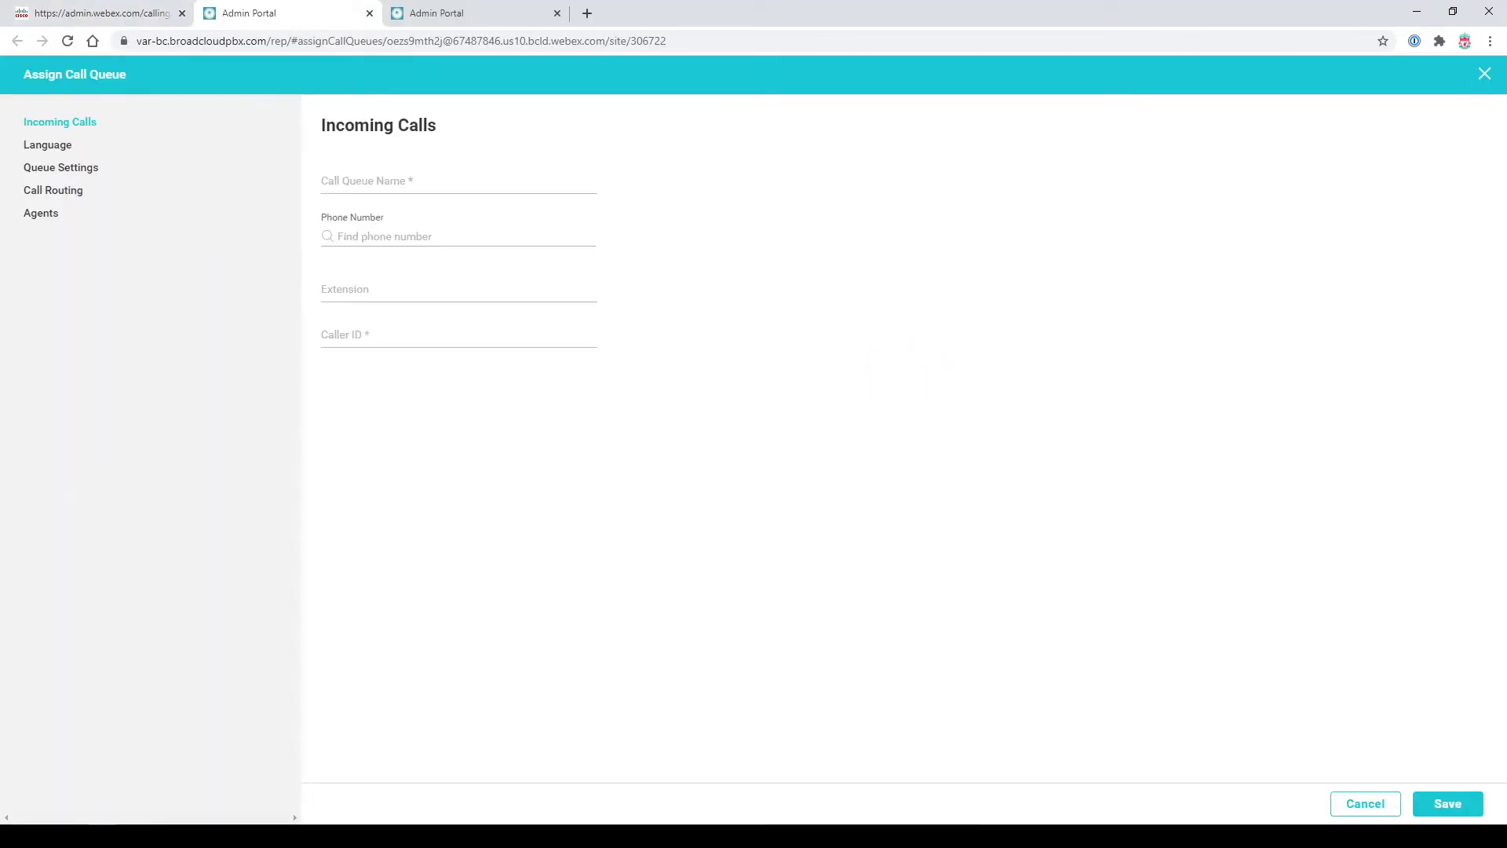
{"action": "left_click", "coordinate": [348, 182]}
{"action": "type", "text": "Customer Service"}
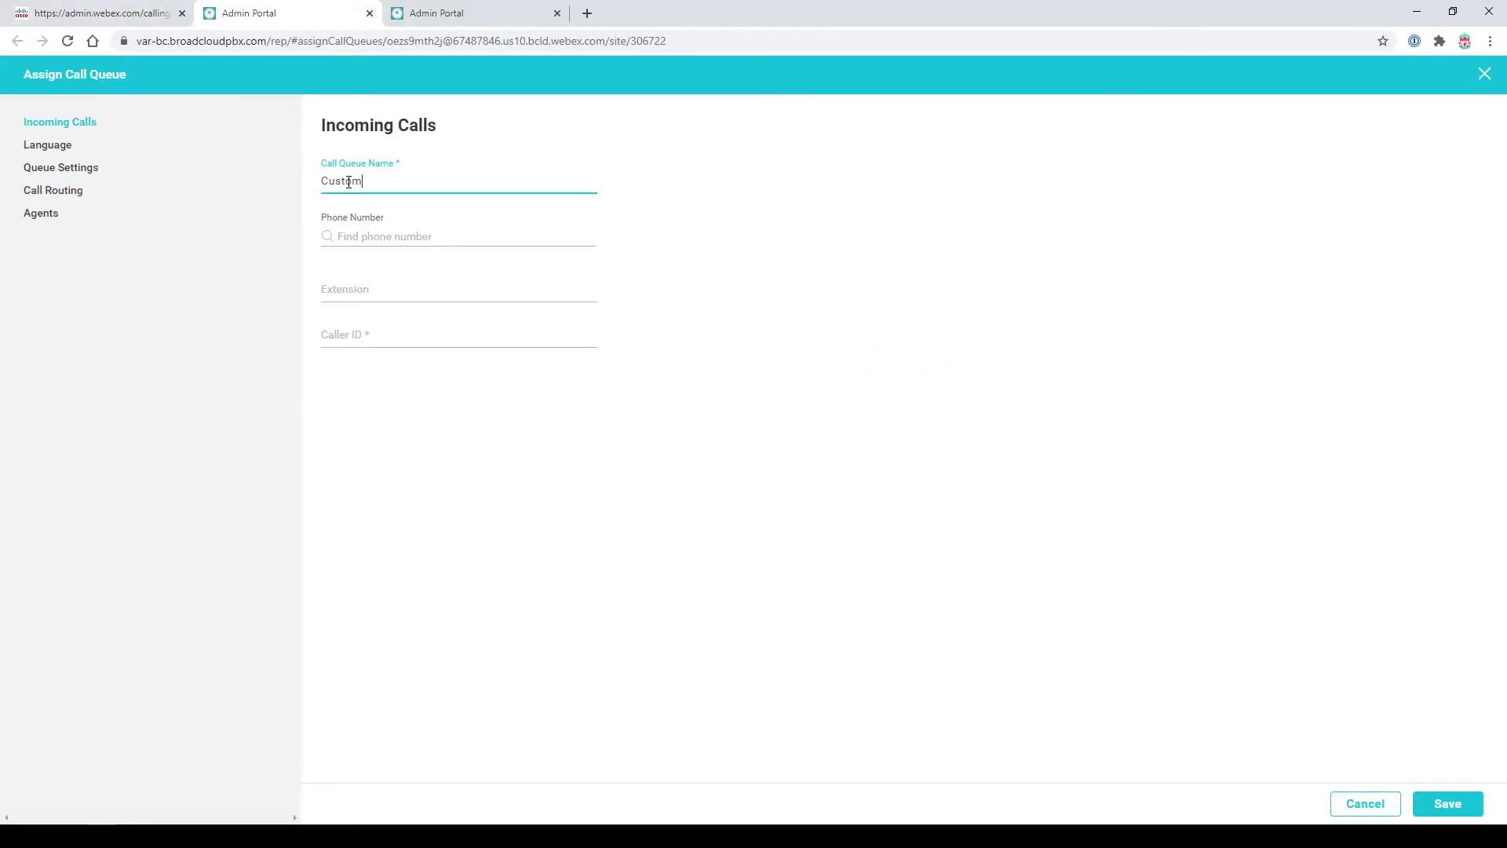
{"action": "left_click", "coordinate": [357, 293]}
{"action": "type", "text": "5002"}
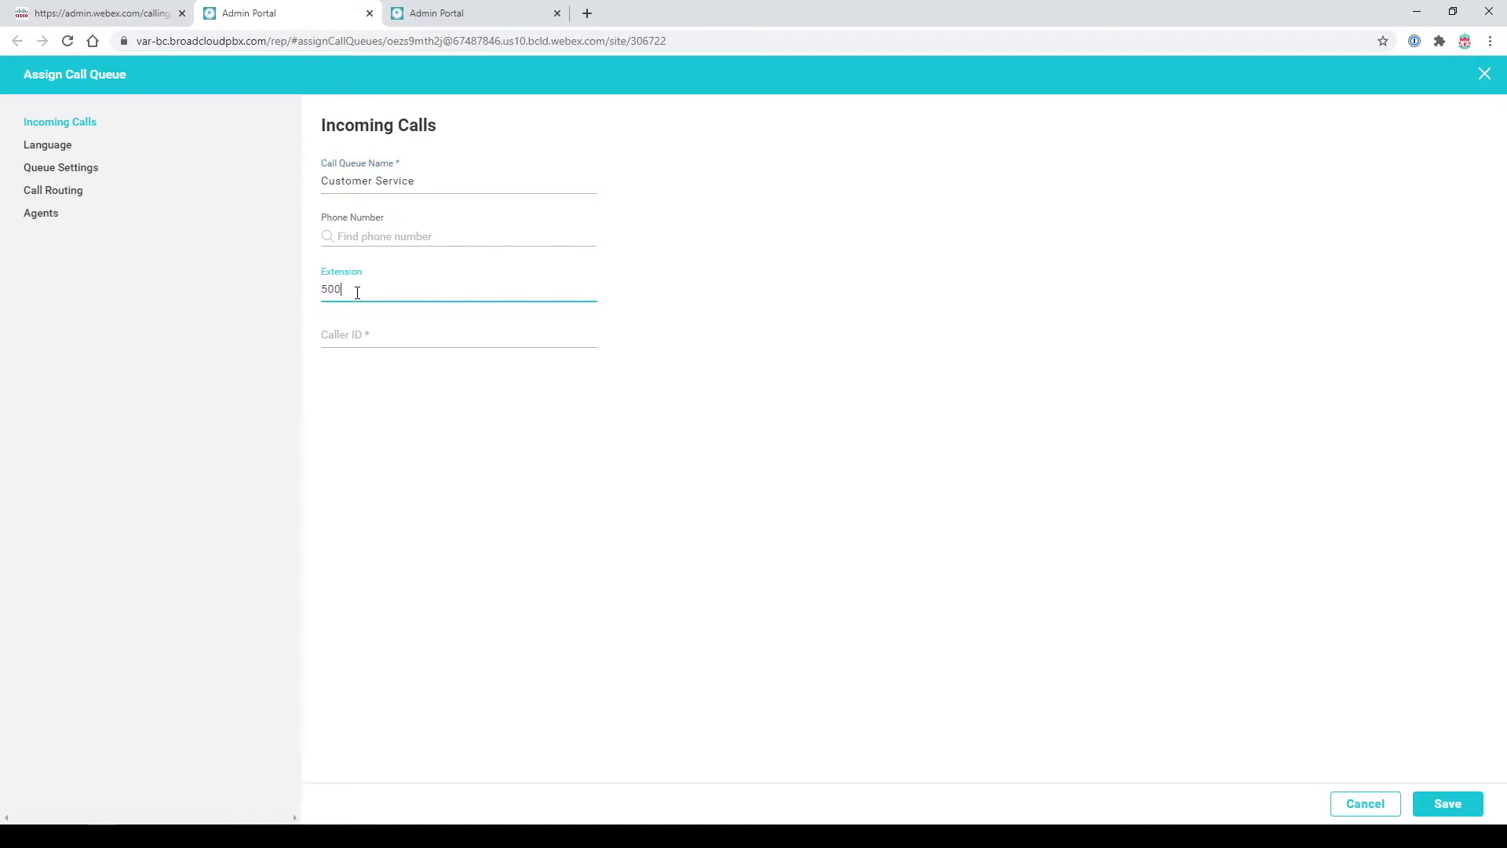
{"action": "left_click", "coordinate": [377, 334]}
{"action": "type", "text": "Customer S"}
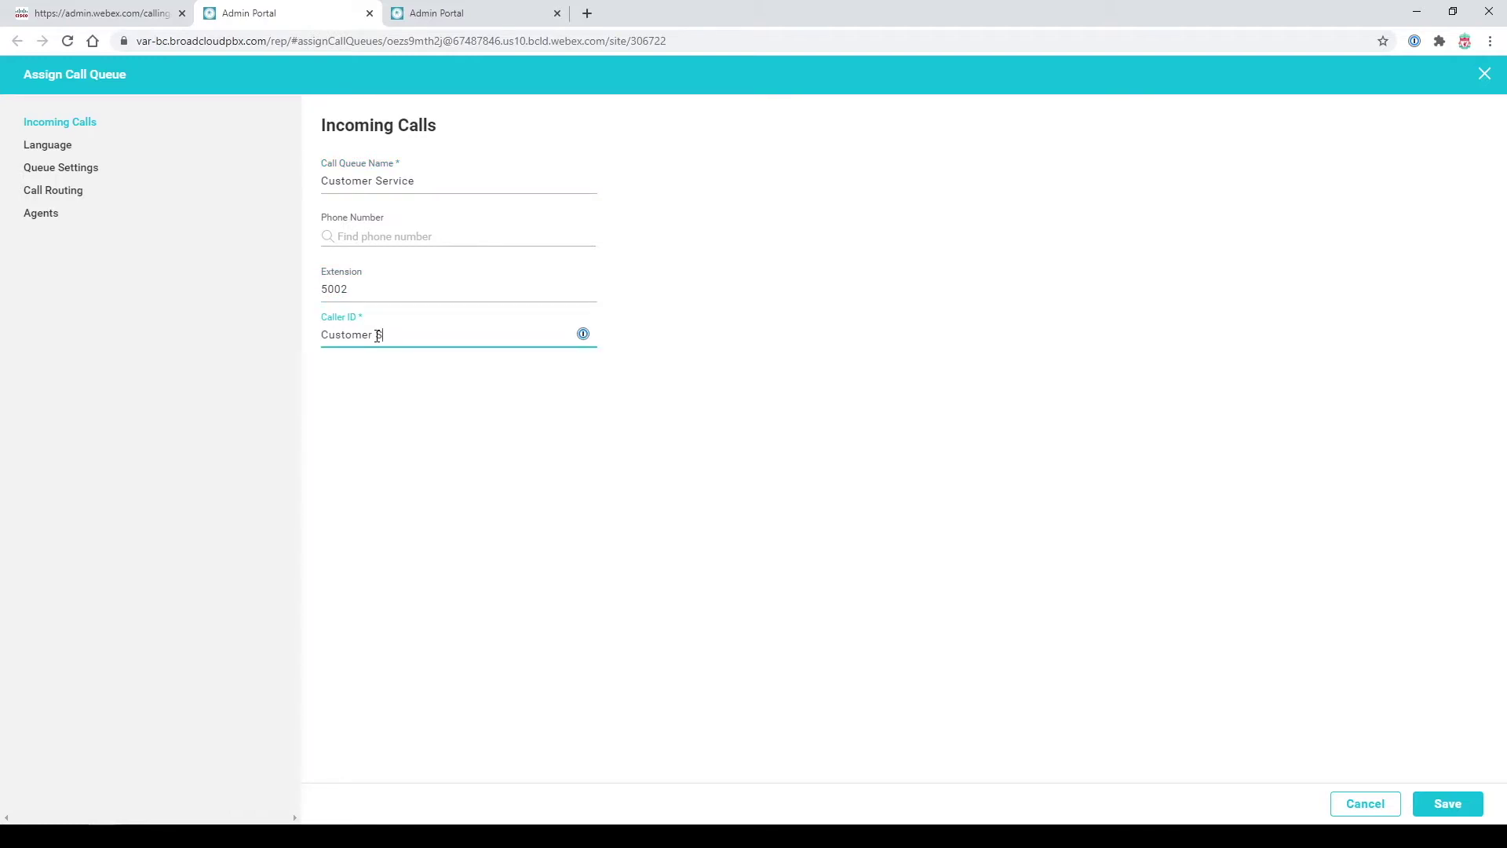
{"action": "type", "text": "ervice"}
{"action": "left_click", "coordinate": [1447, 803]}
Step: Review the queue settings: size 10, busy overflow, welcome and 10-second comfort messages on
{"action": "left_click", "coordinate": [50, 147]}
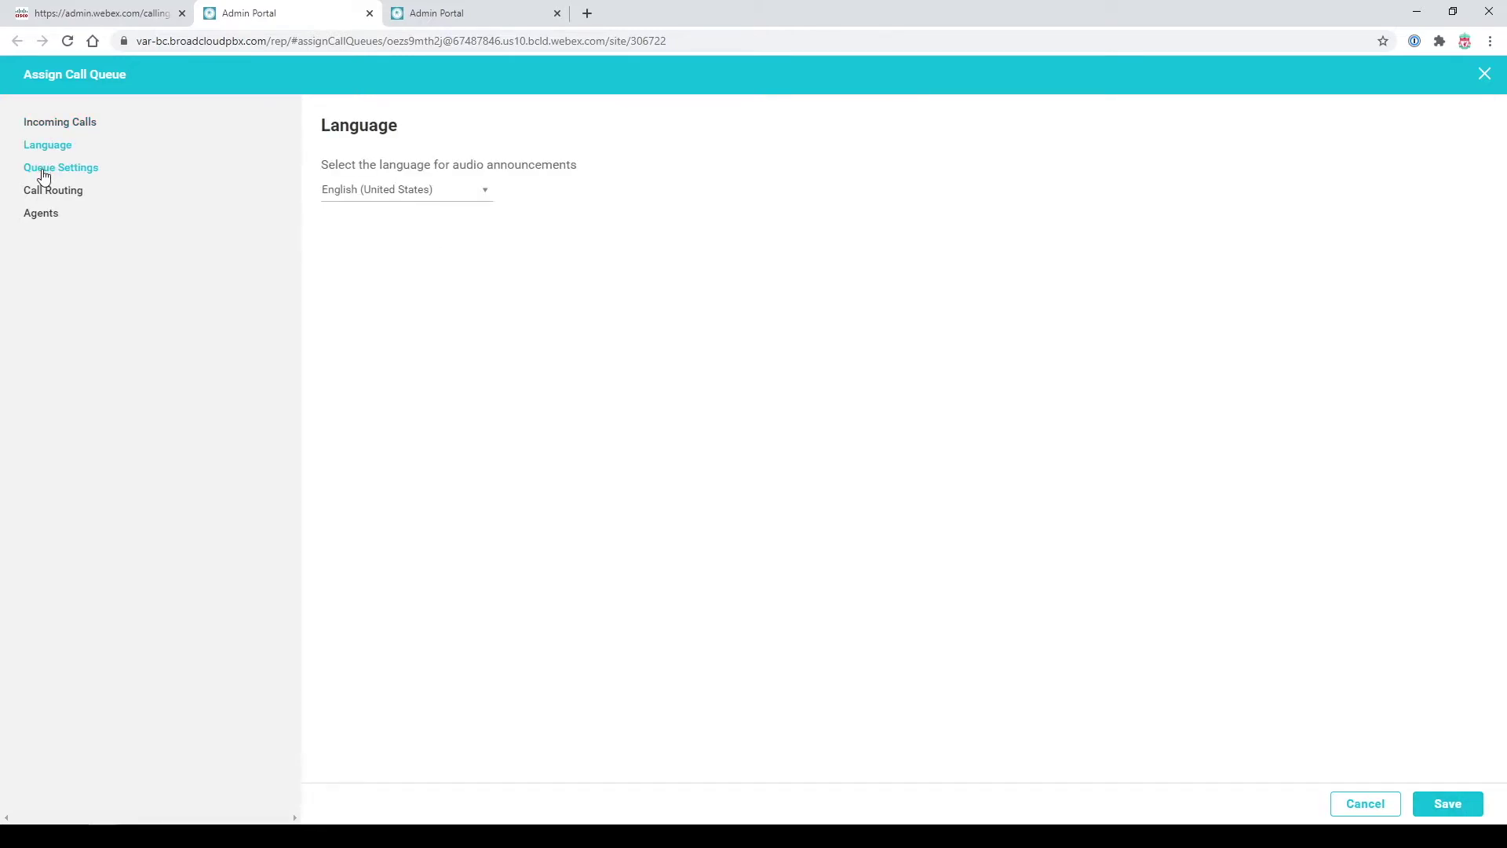
{"action": "left_click", "coordinate": [44, 173]}
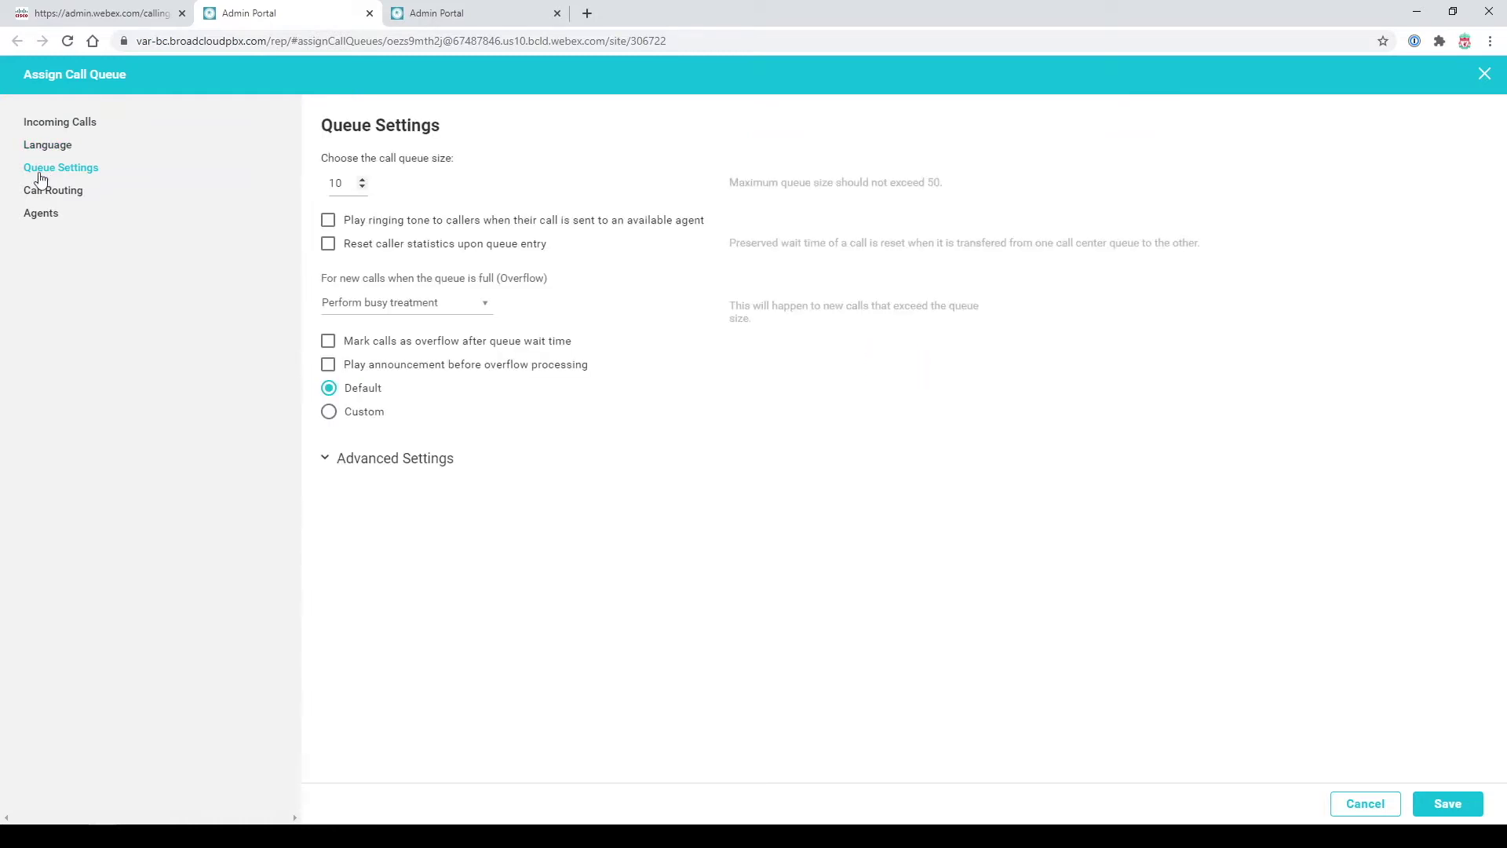
{"action": "left_click", "coordinate": [325, 460]}
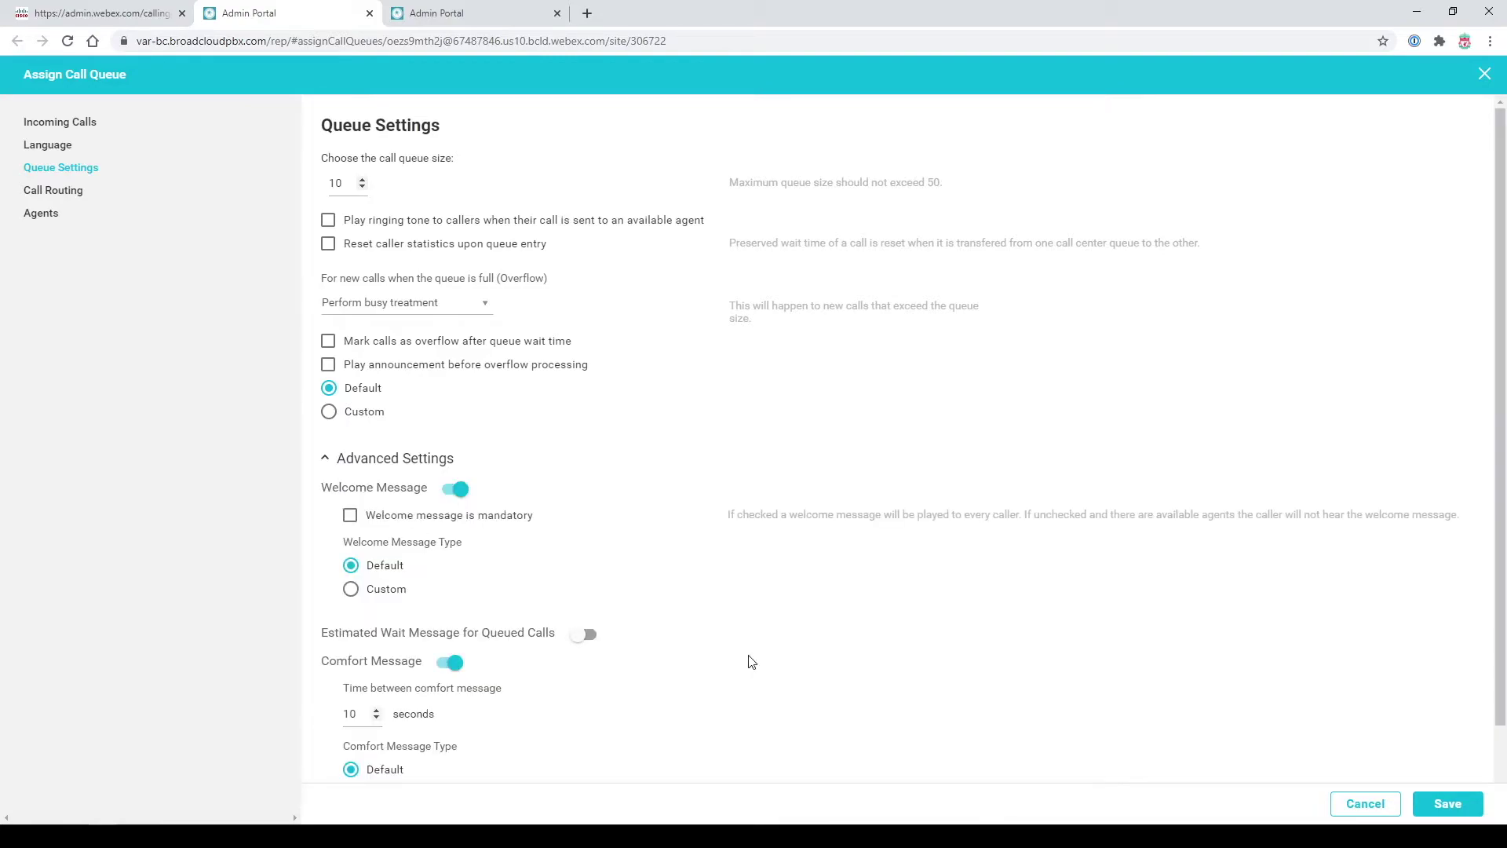
{"action": "scroll", "coordinate": [771, 667], "scroll_direction": "down", "scroll_amount": 1}
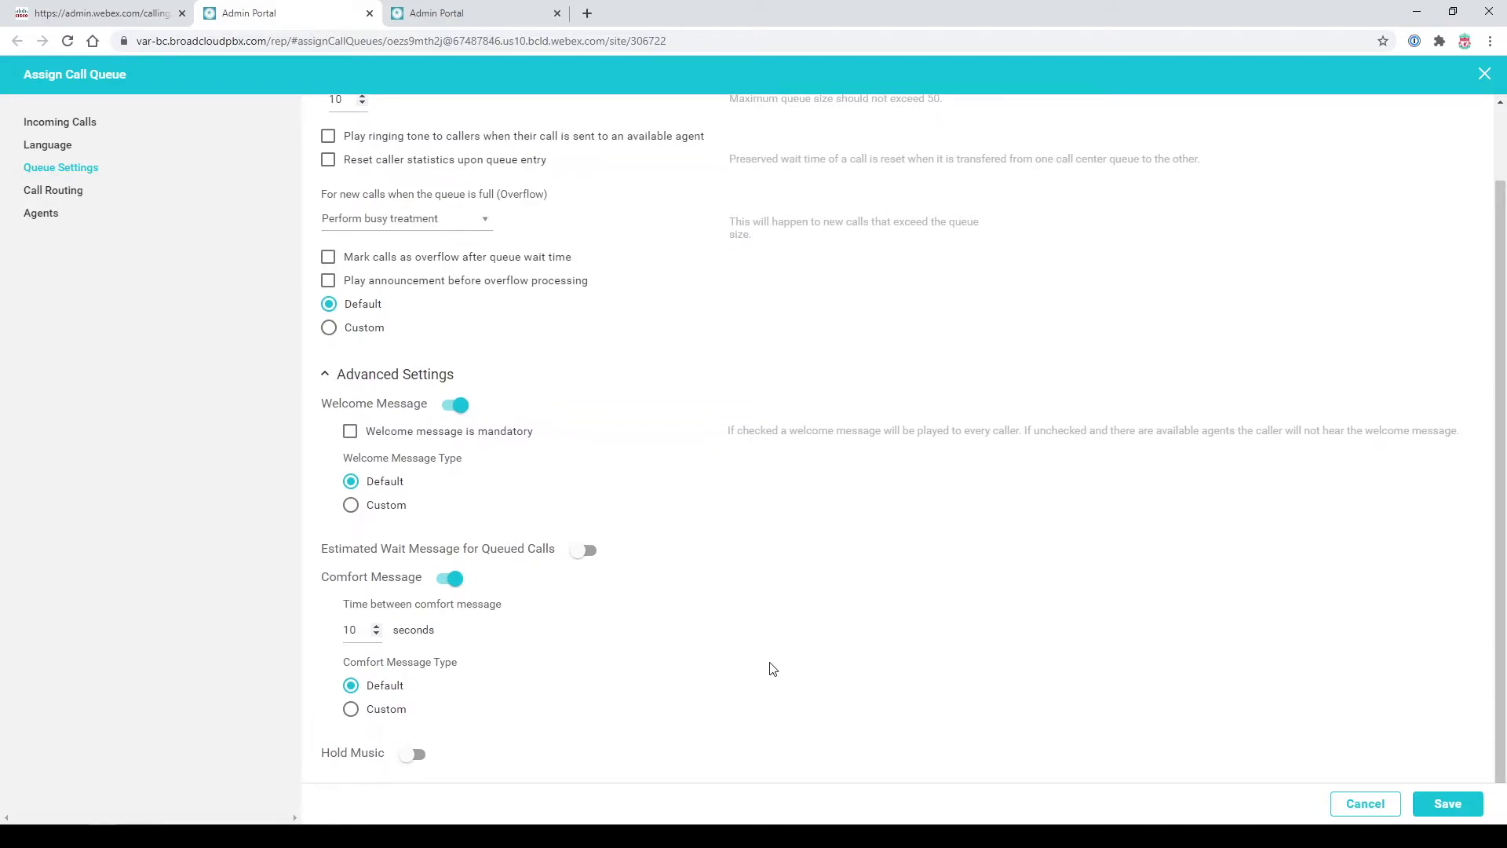
{"action": "scroll", "coordinate": [932, 705], "scroll_direction": "up", "scroll_amount": 1}
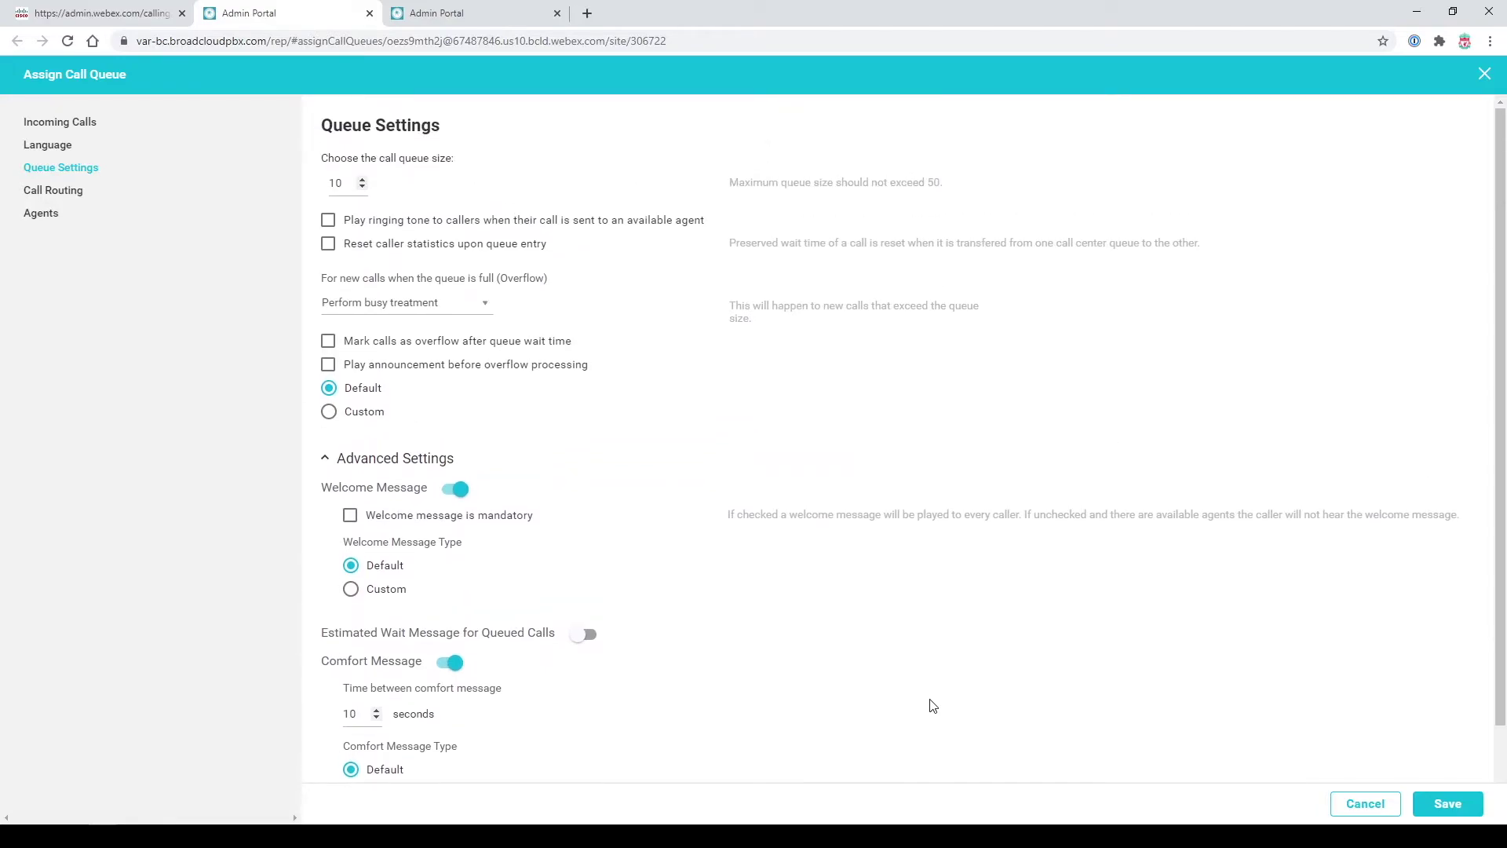
Step: Set the queue to ring agents one at a time using Longest Idle, and save
{"action": "left_click", "coordinate": [66, 203]}
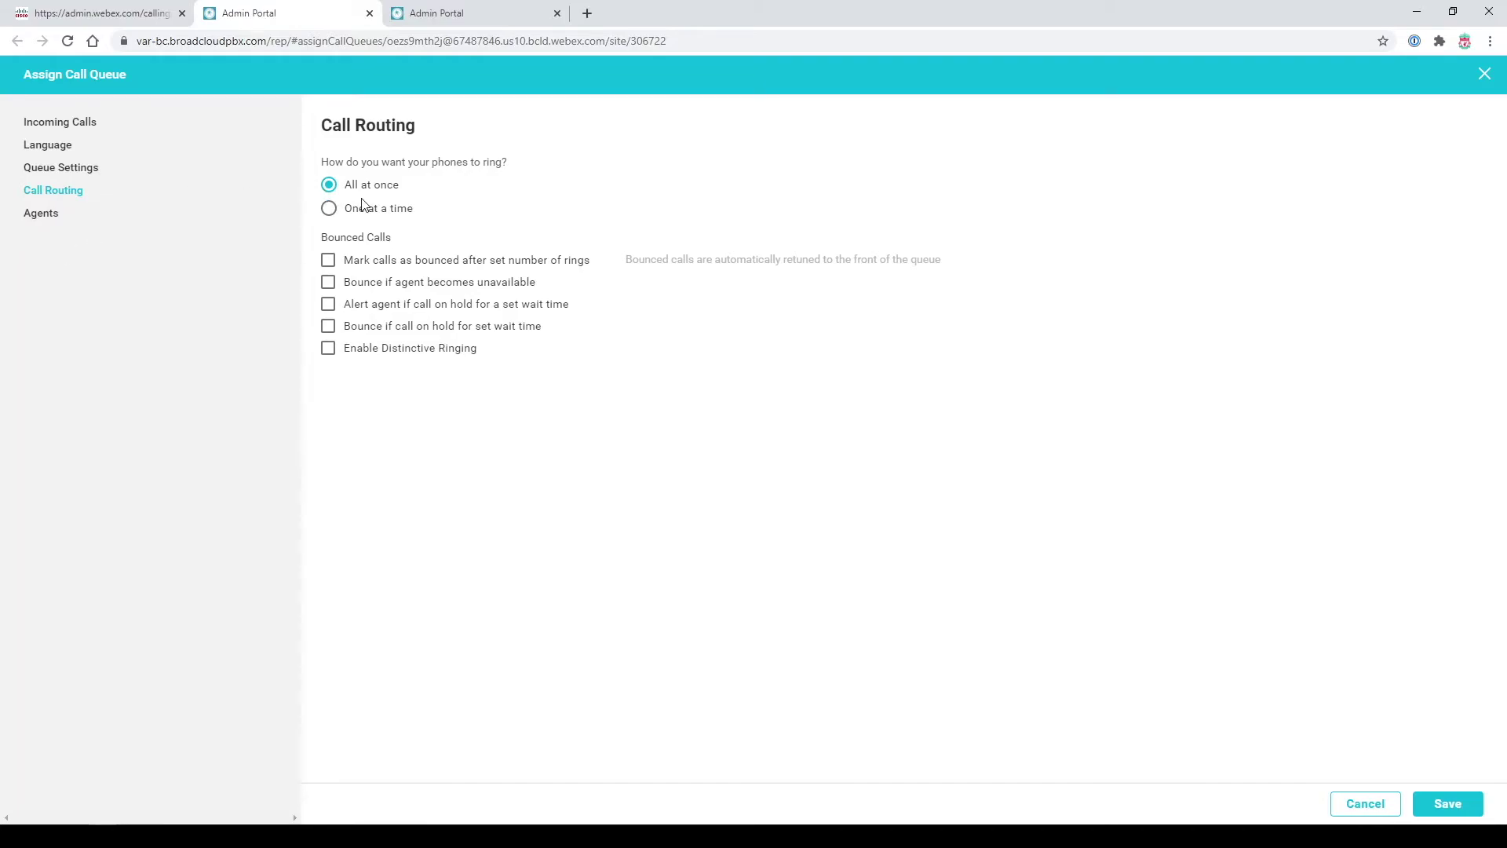
{"action": "left_click", "coordinate": [329, 209]}
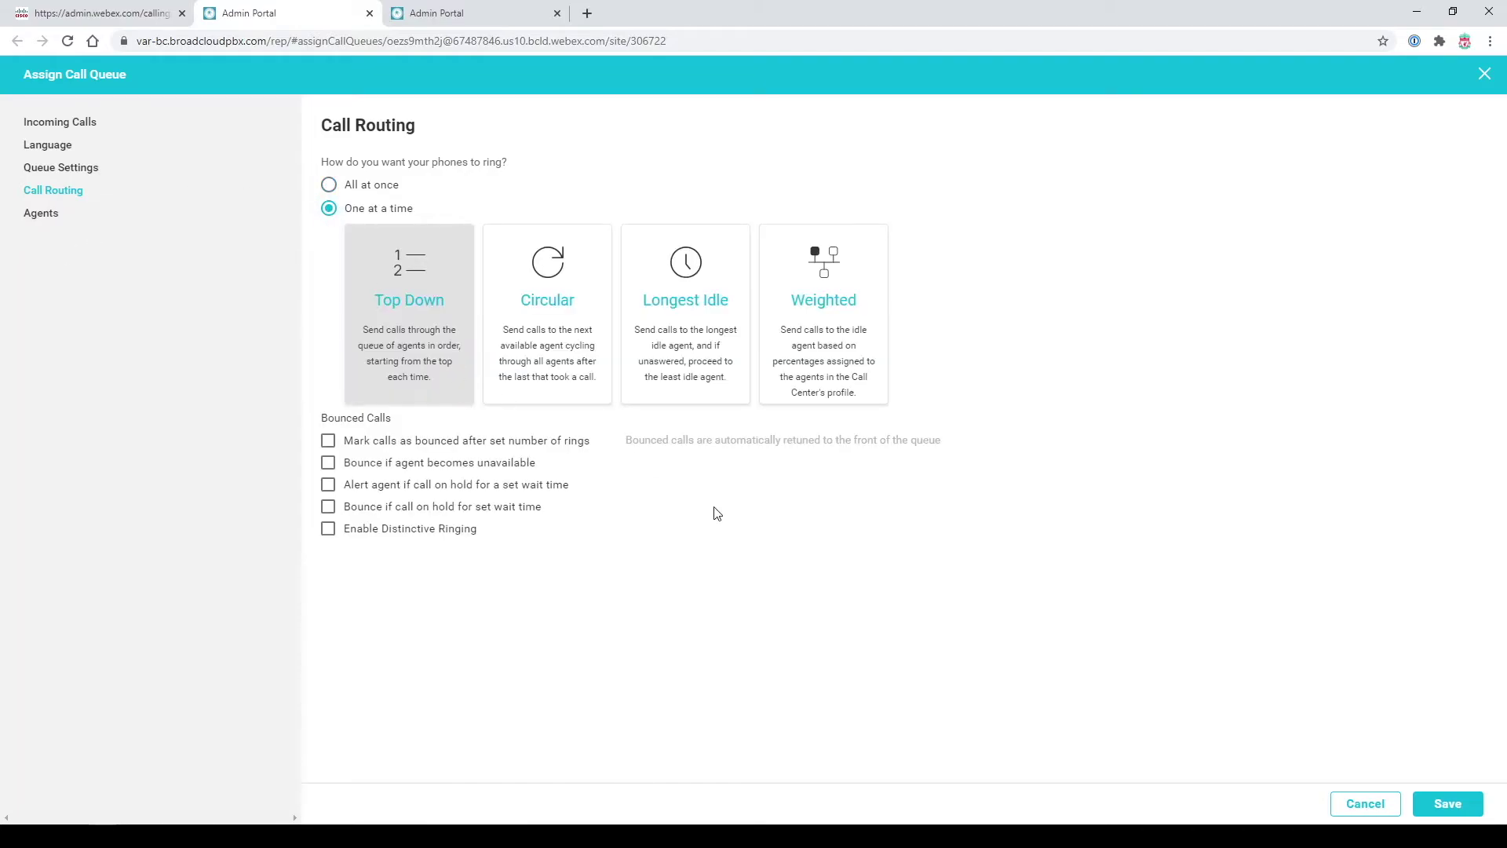
{"action": "left_click", "coordinate": [686, 365]}
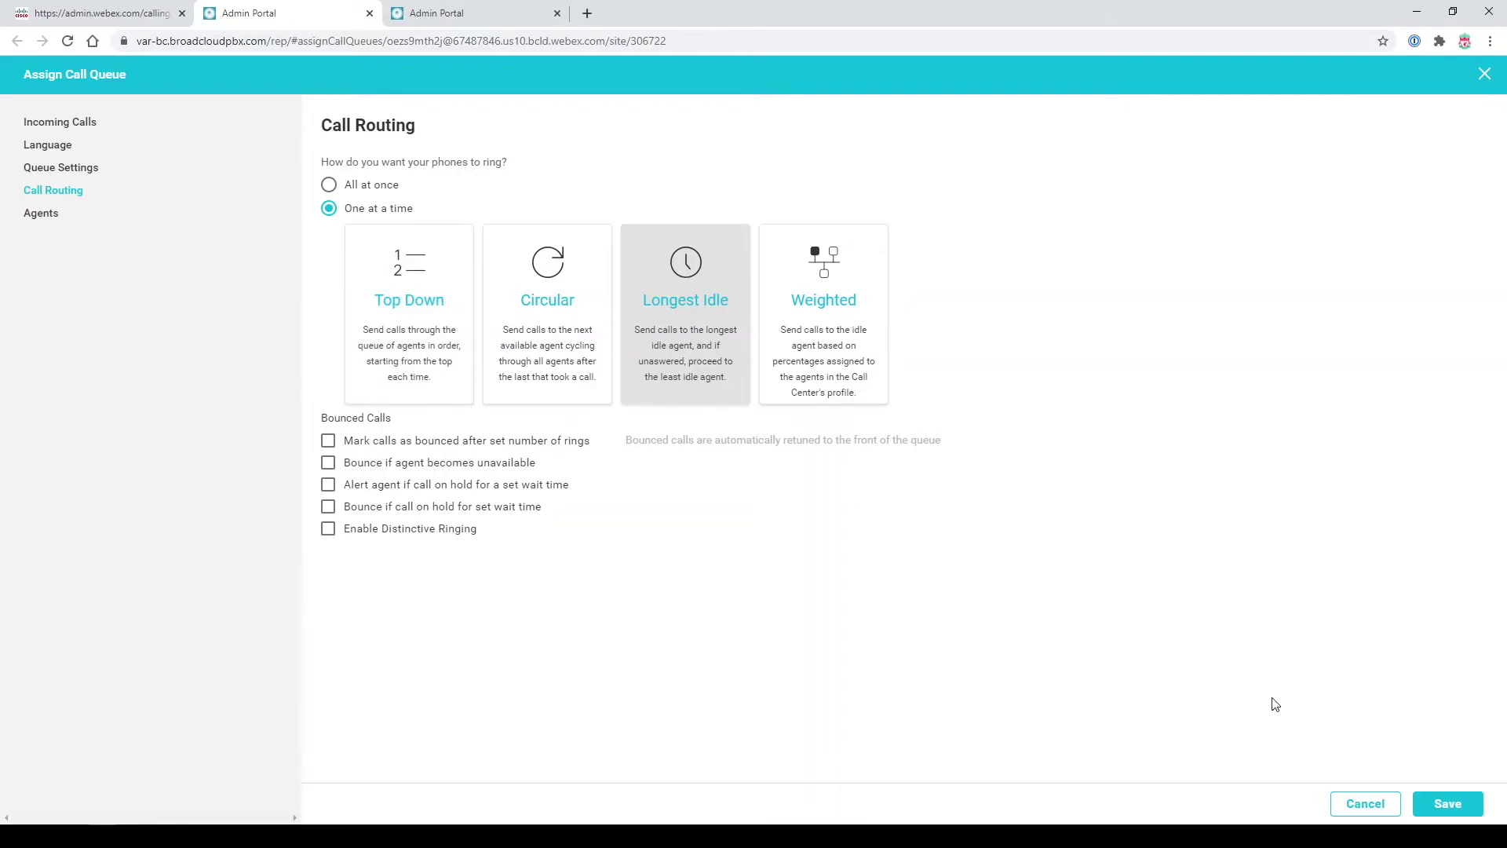
{"action": "left_click", "coordinate": [1449, 804]}
{"action": "left_click", "coordinate": [41, 217]}
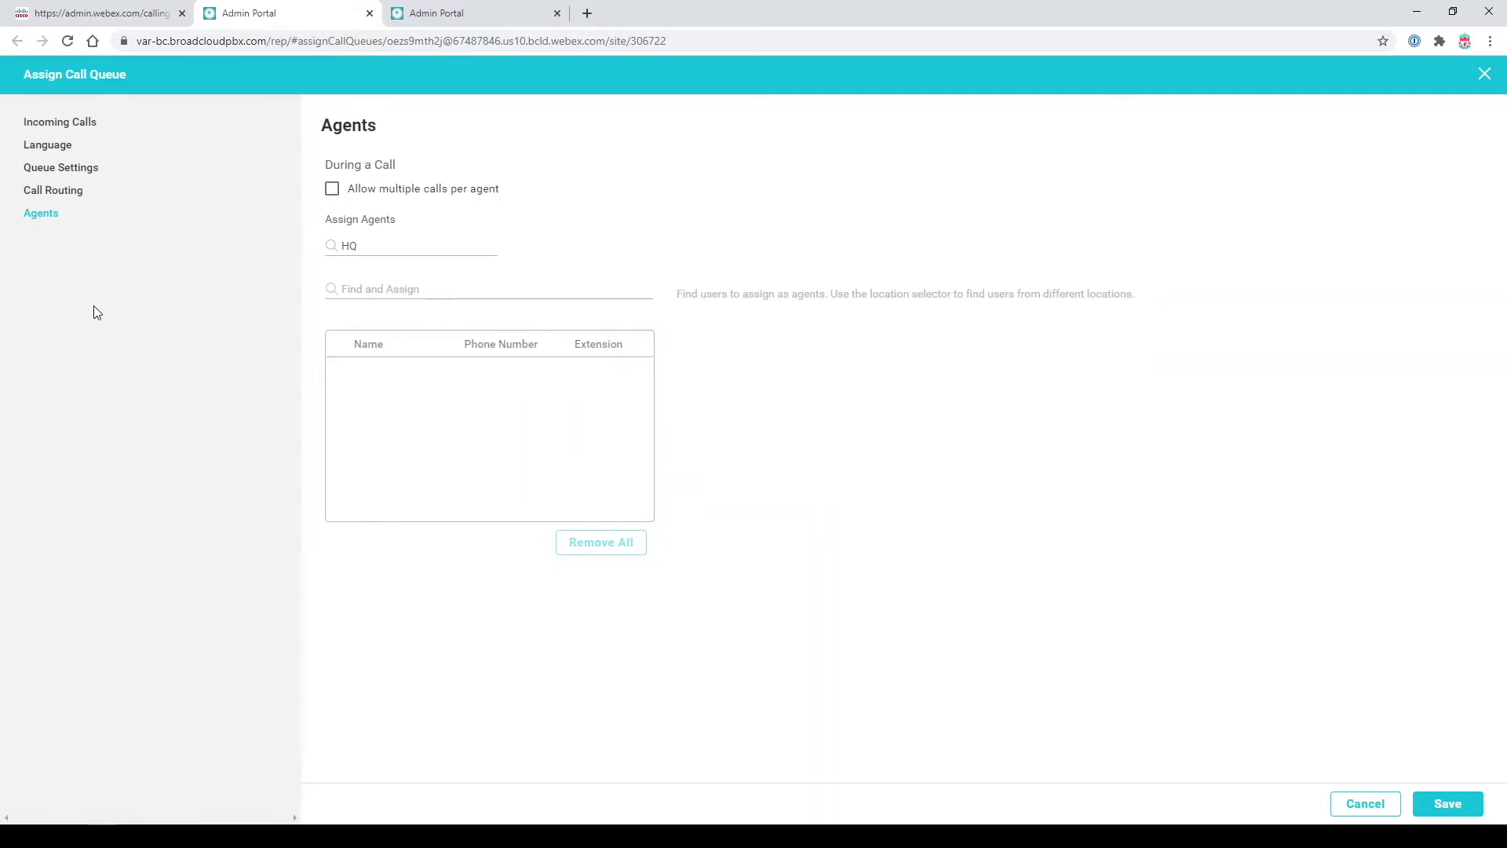
Step: Assign the users at extensions 4003 and 4000 as queue agents and save
{"action": "left_click", "coordinate": [356, 288]}
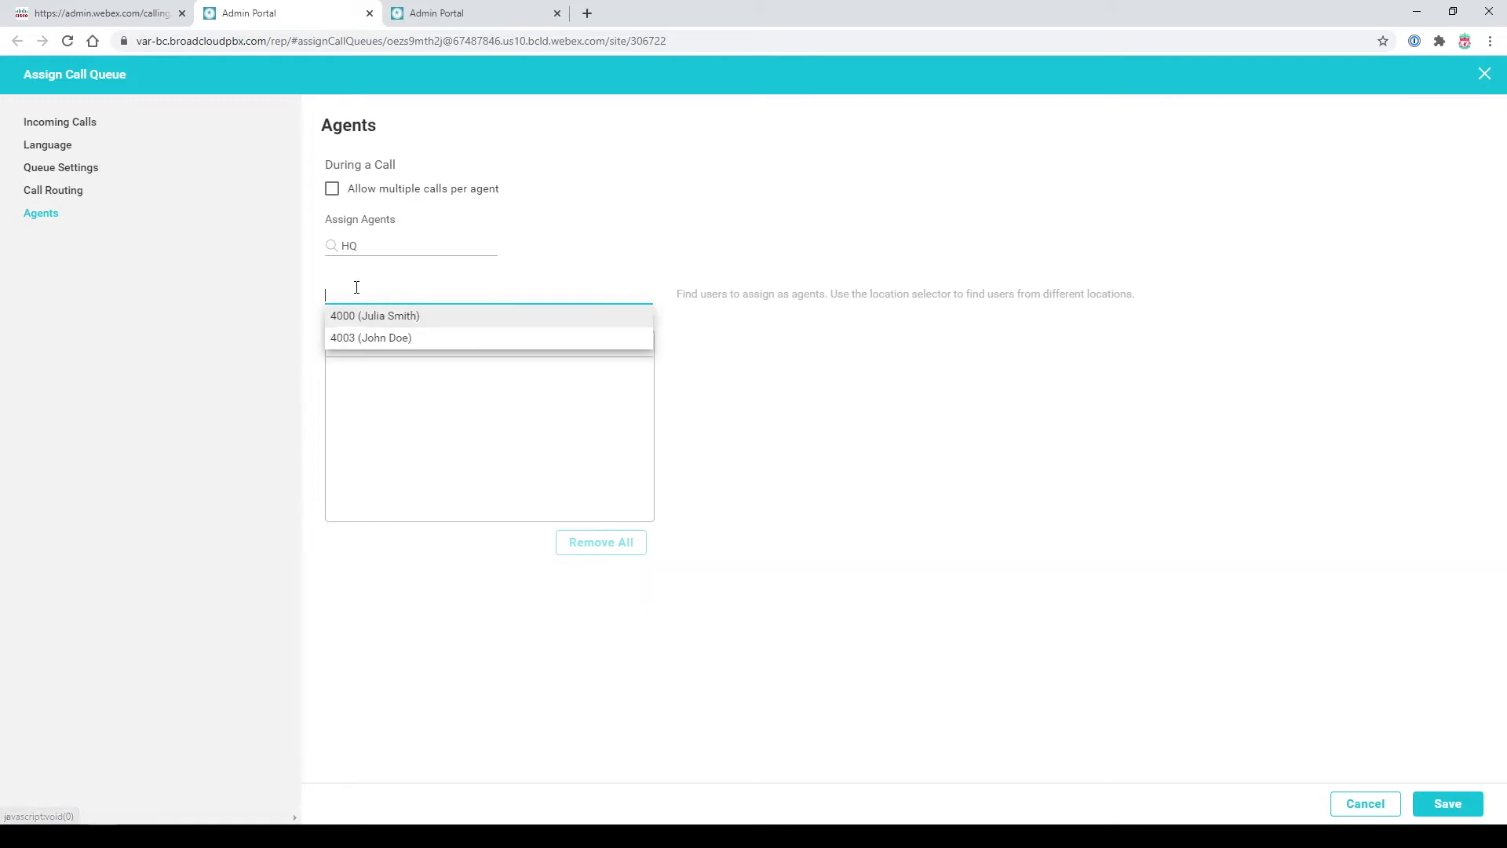
{"action": "left_click", "coordinate": [369, 338]}
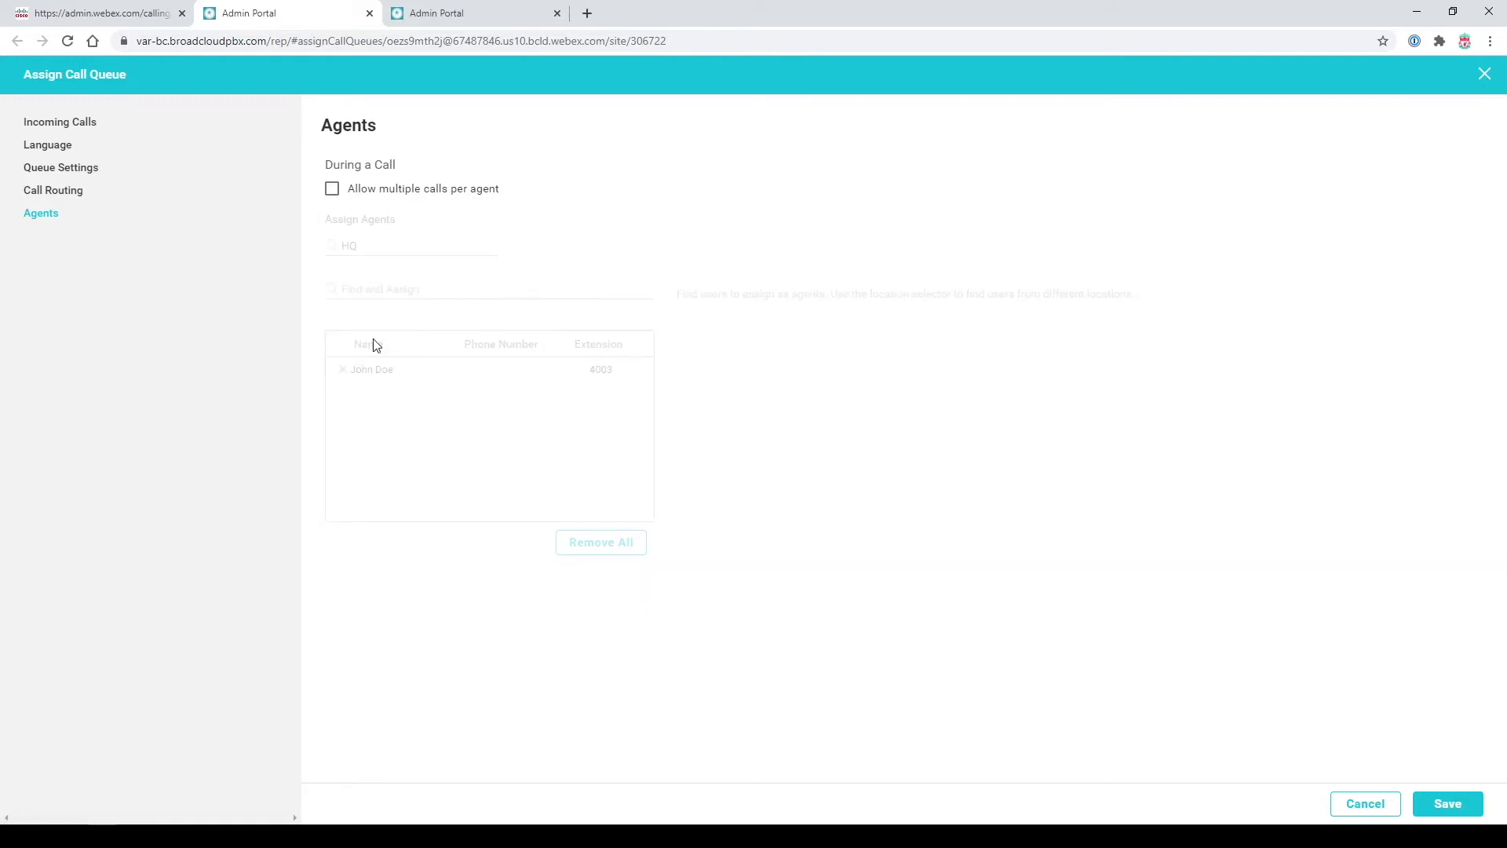
{"action": "left_click", "coordinate": [374, 292]}
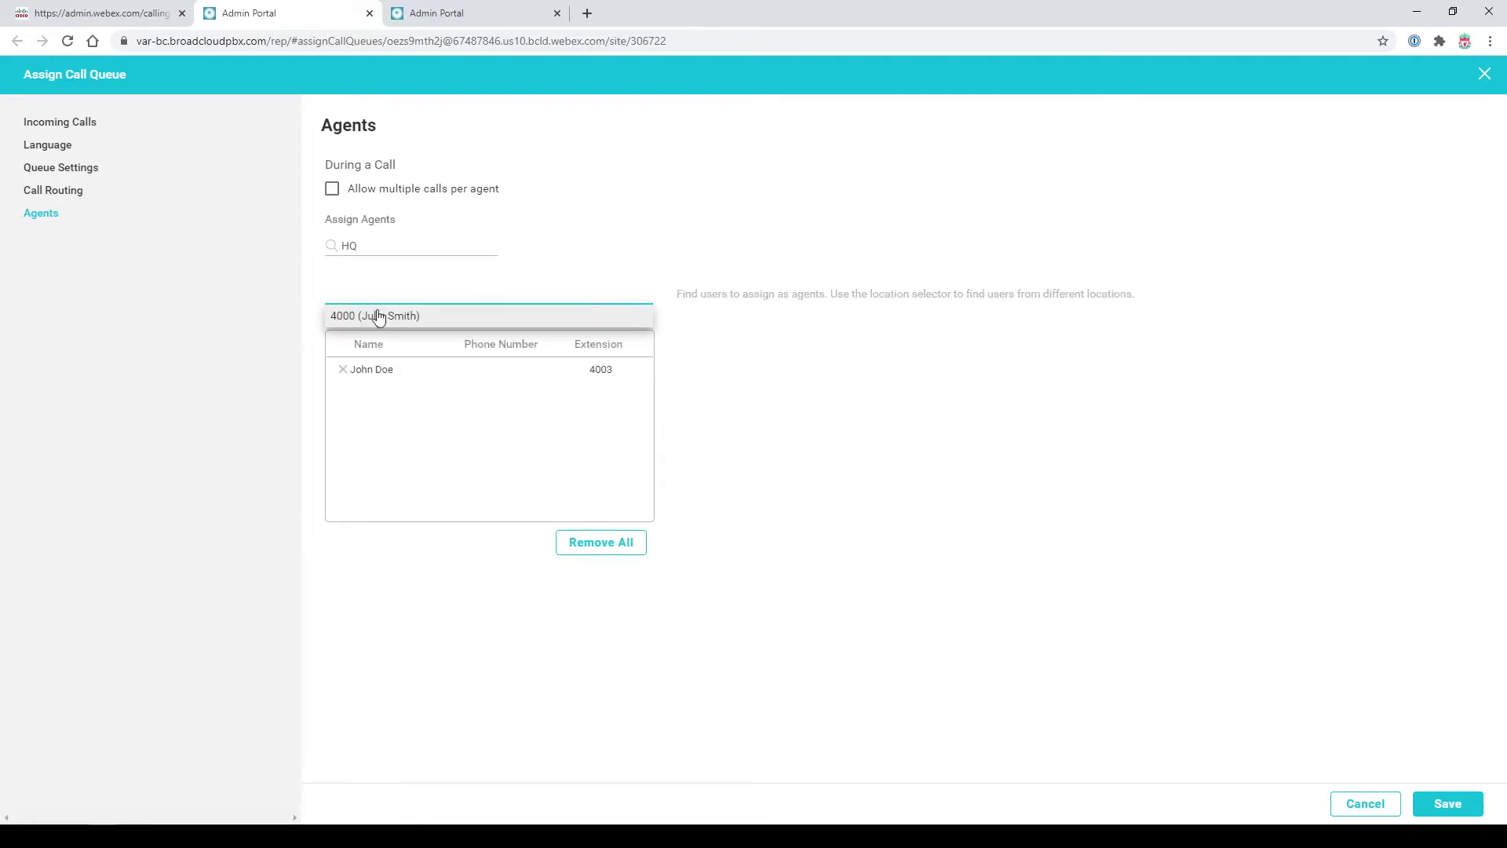
{"action": "left_click", "coordinate": [378, 315]}
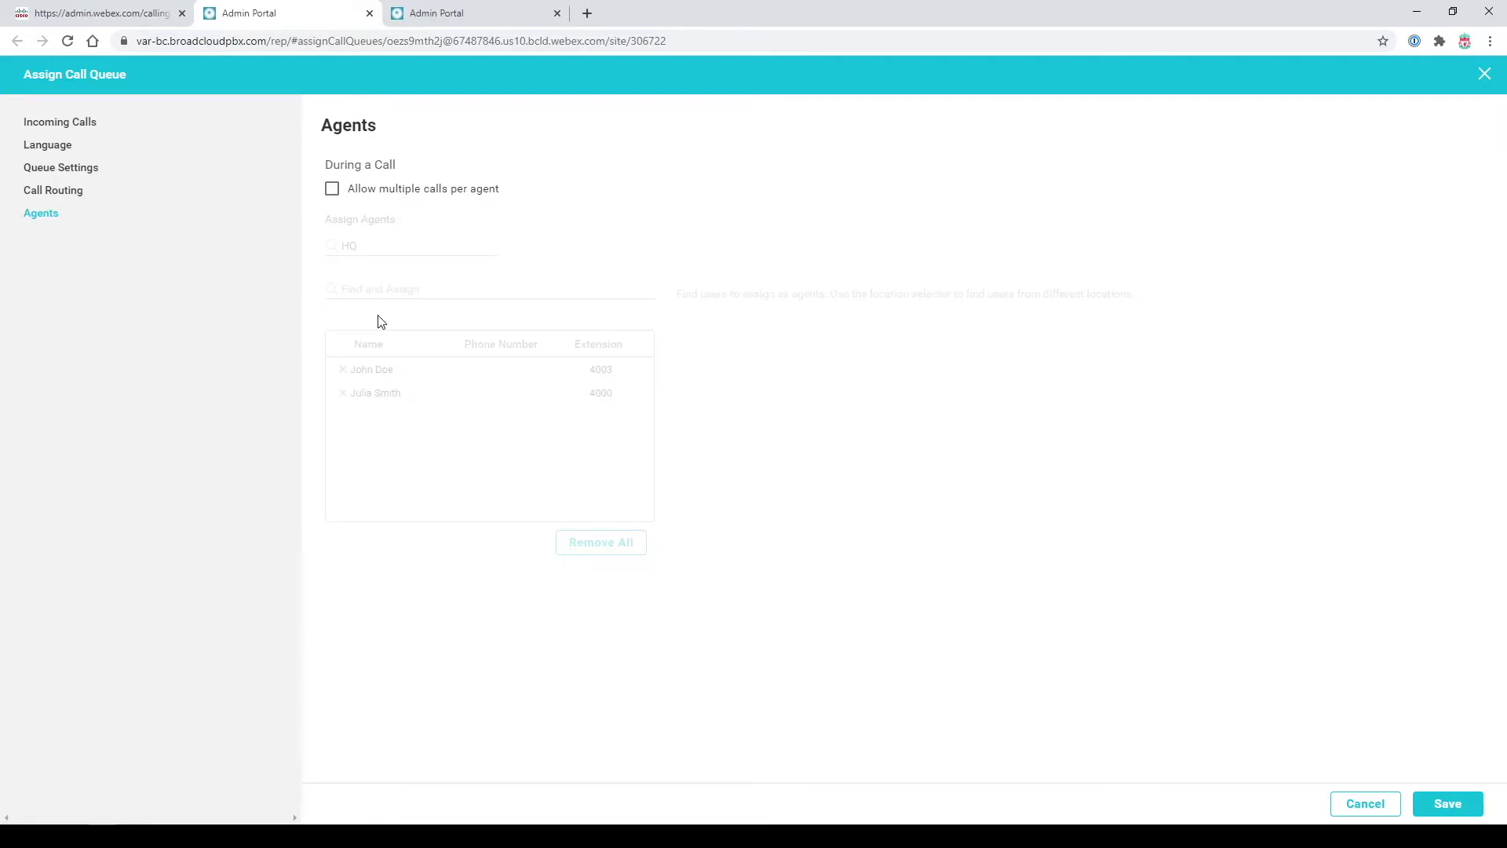
{"action": "left_click", "coordinate": [1453, 806]}
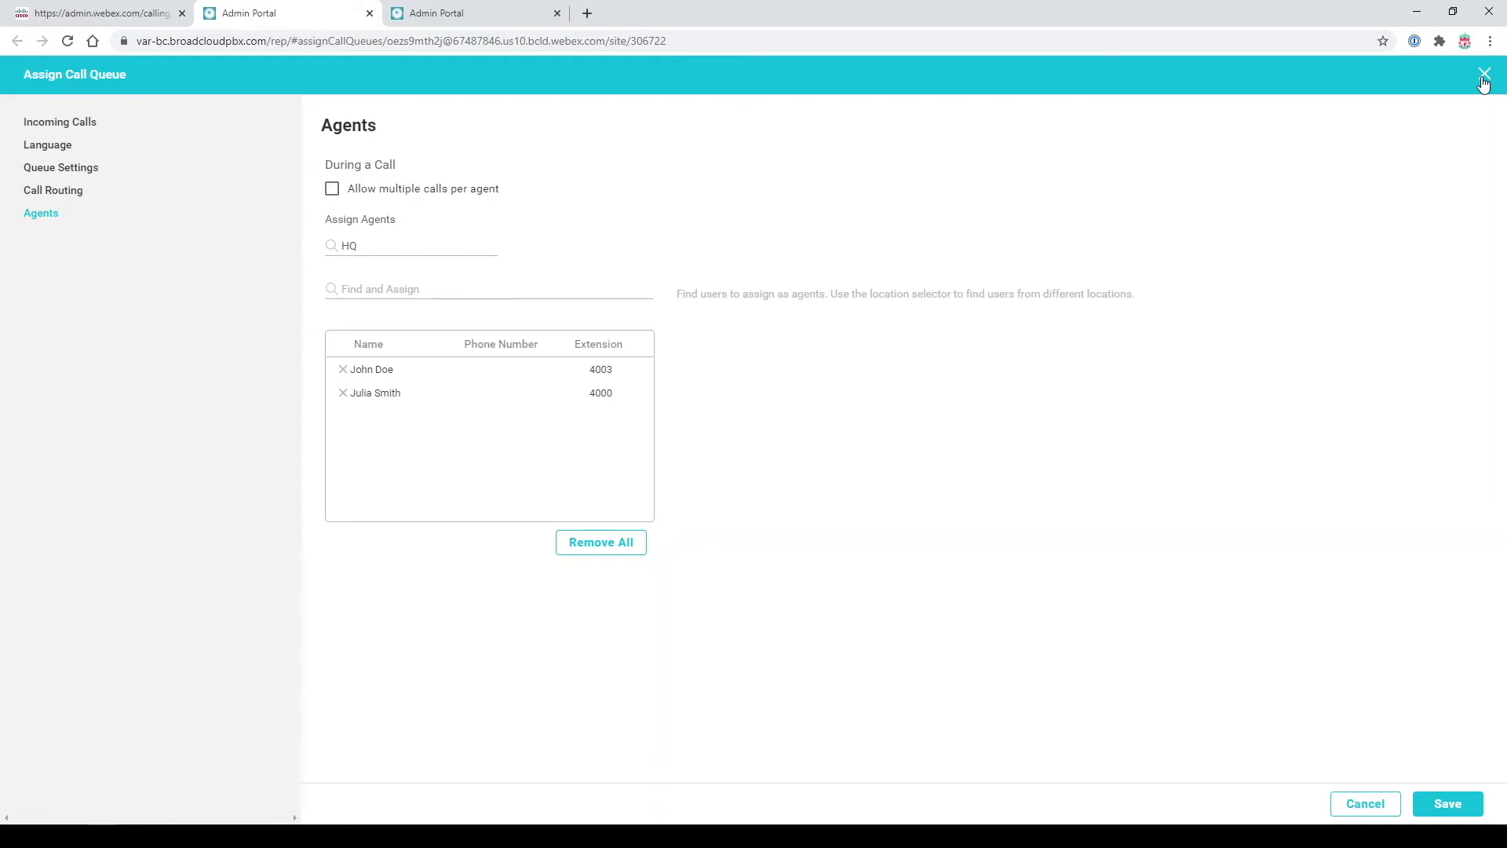
{"action": "left_click", "coordinate": [1484, 78]}
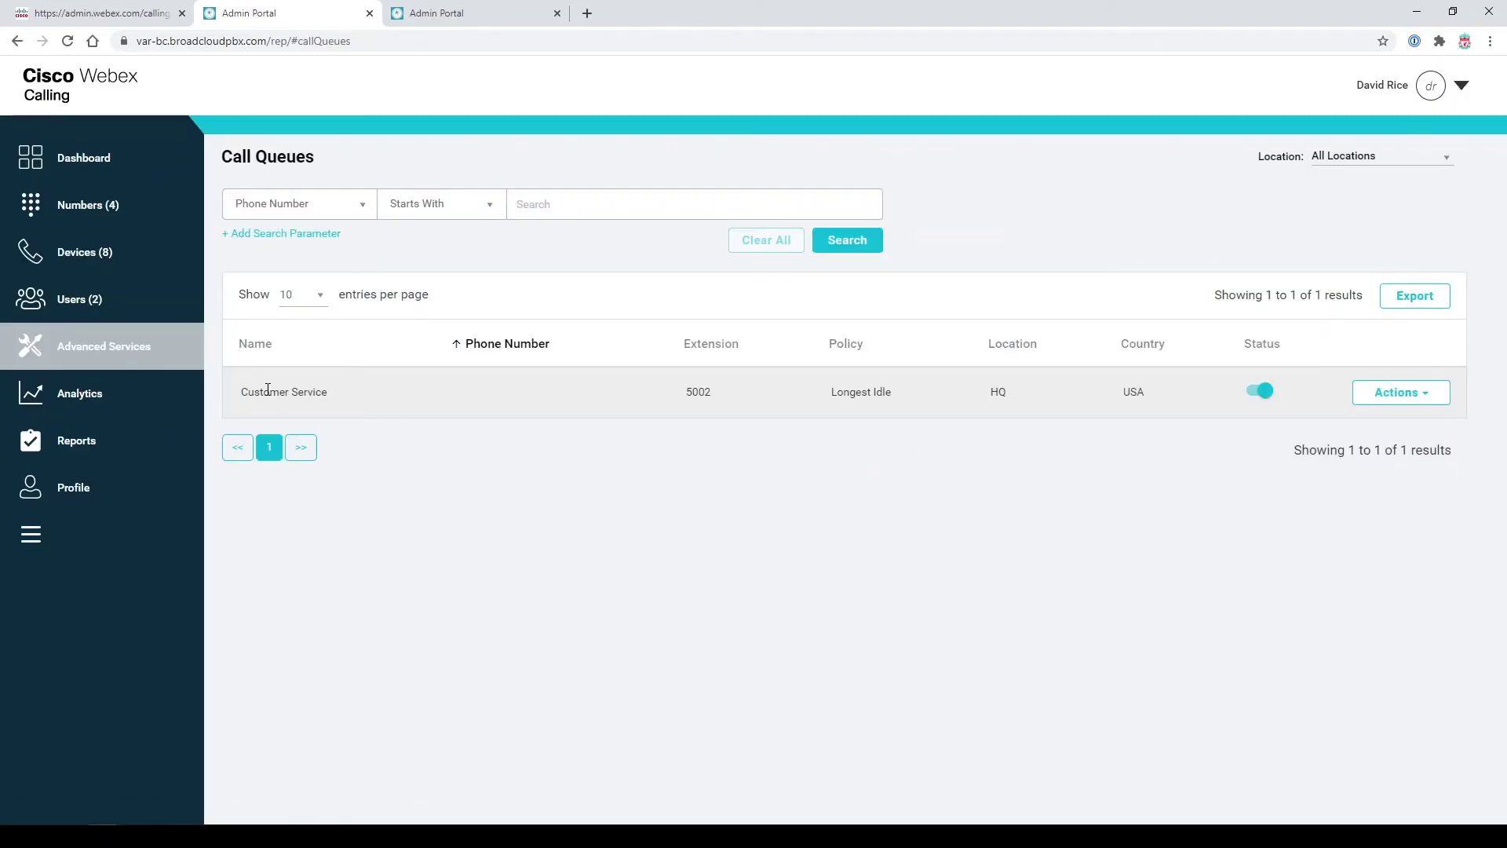
Step: Edit the Customer Service queue and view its Reporting section with range Today
{"action": "left_click", "coordinate": [1384, 397]}
{"action": "left_click", "coordinate": [1362, 398]}
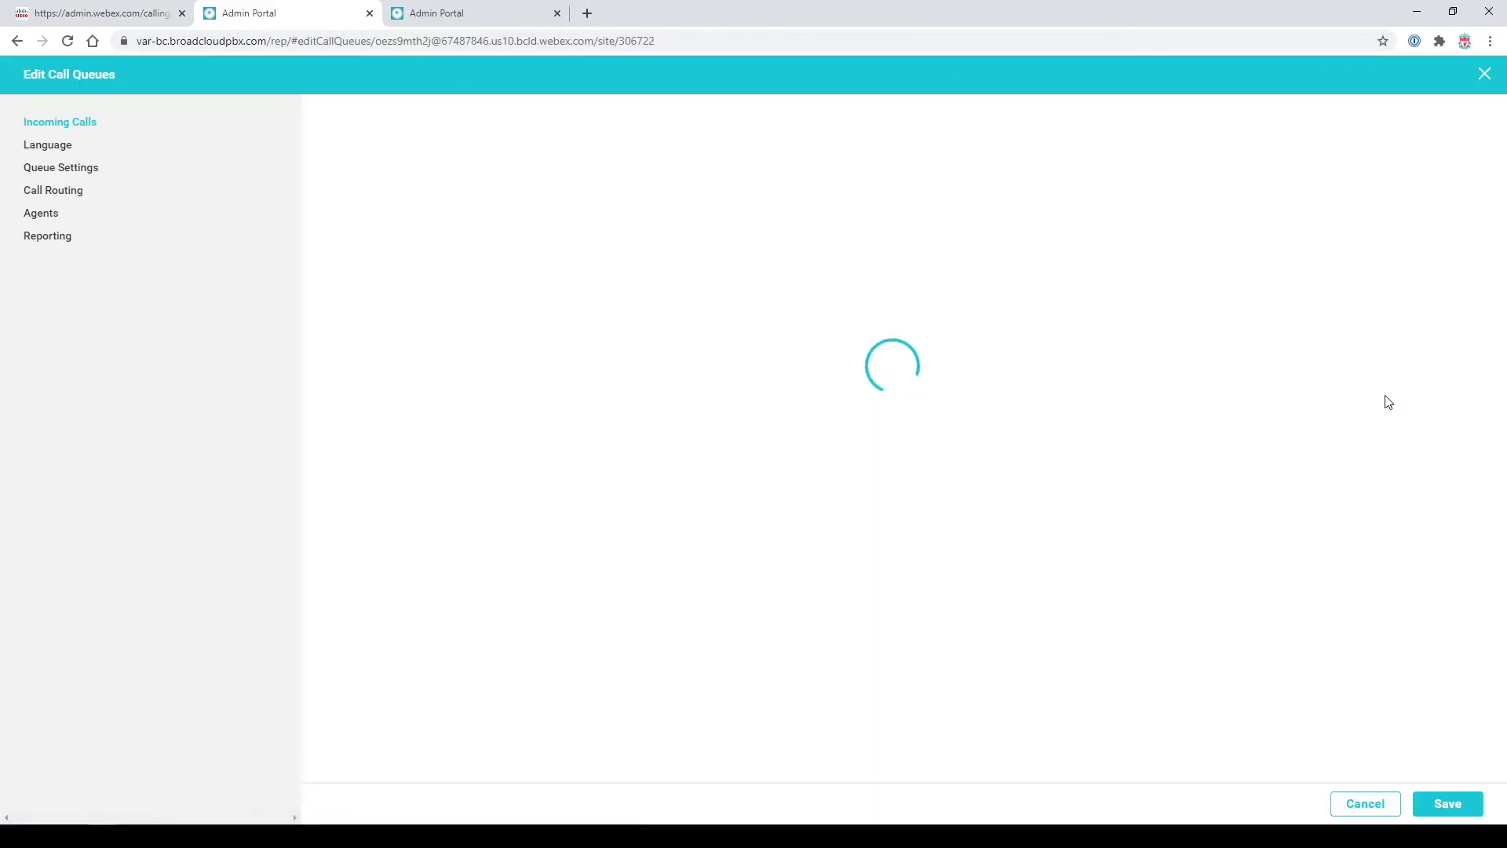
{"action": "left_click", "coordinate": [33, 242]}
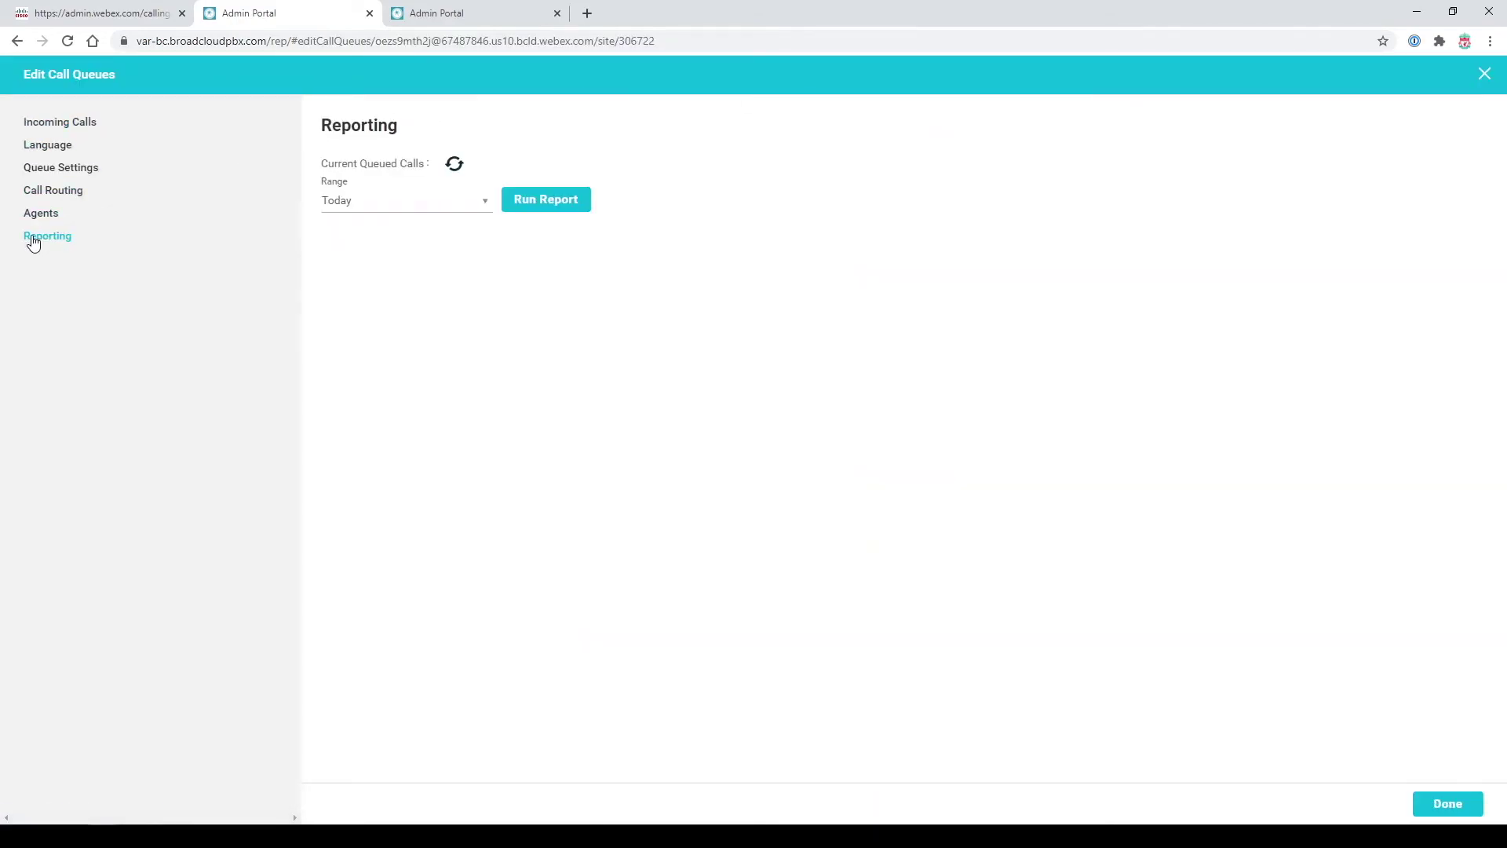
{"action": "left_click", "coordinate": [363, 206]}
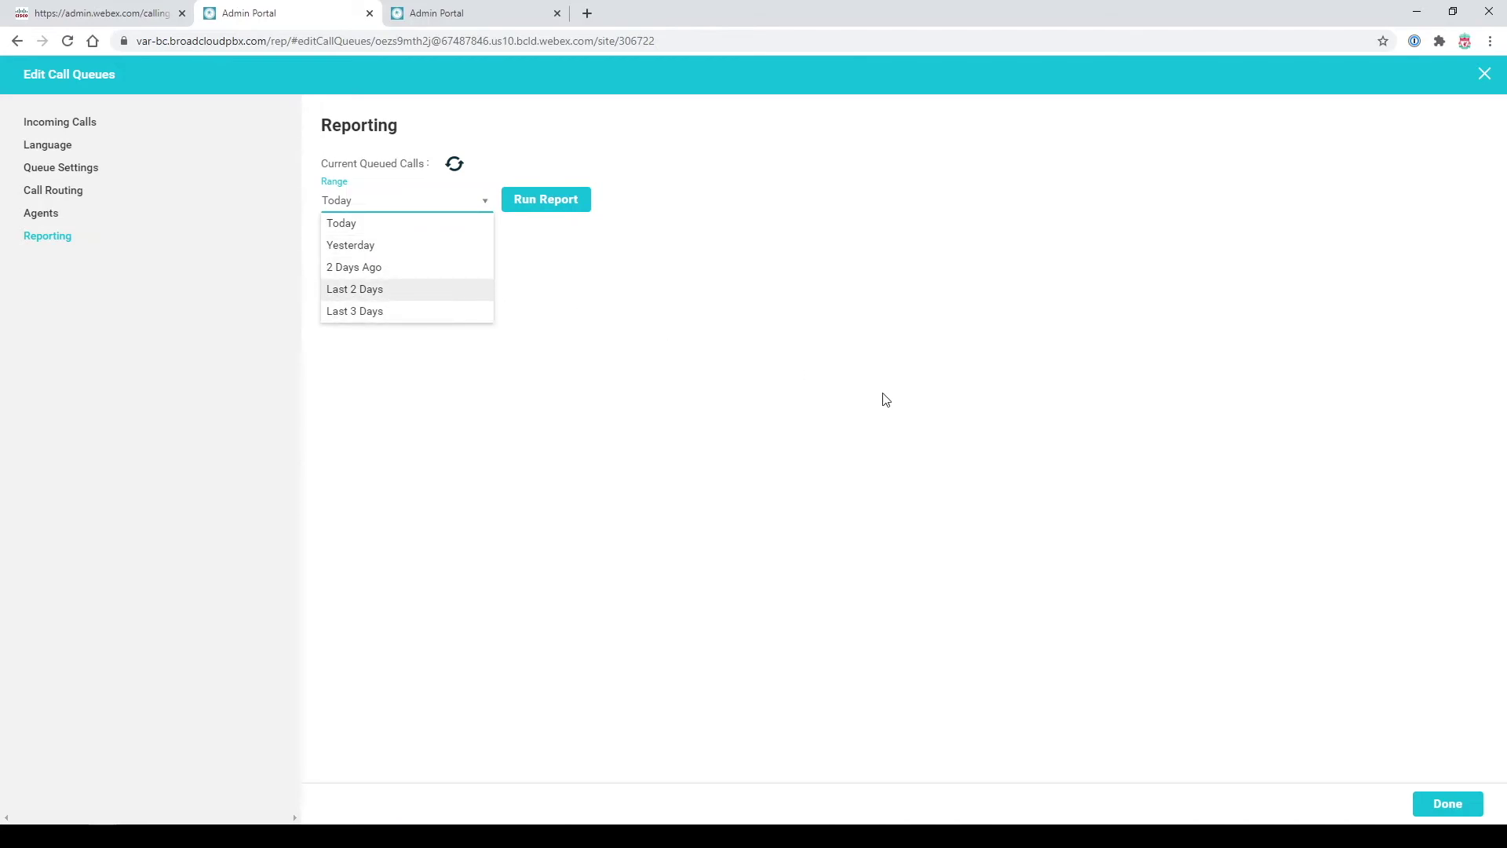
{"action": "left_click", "coordinate": [1301, 632]}
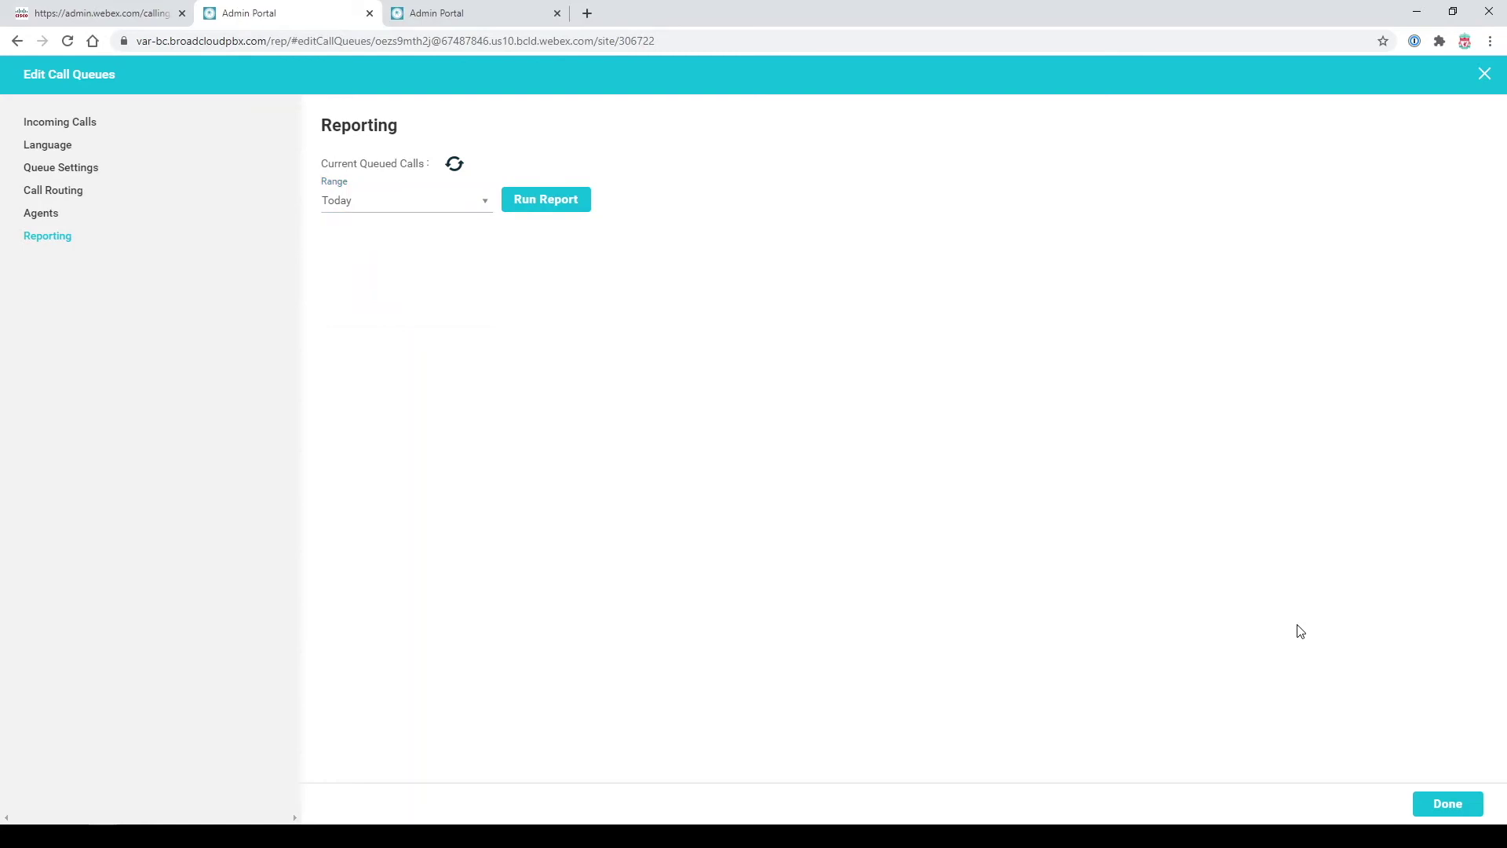
Step: Finish editing, then switch the Customer Service queue off and back on
{"action": "left_click", "coordinate": [1454, 811]}
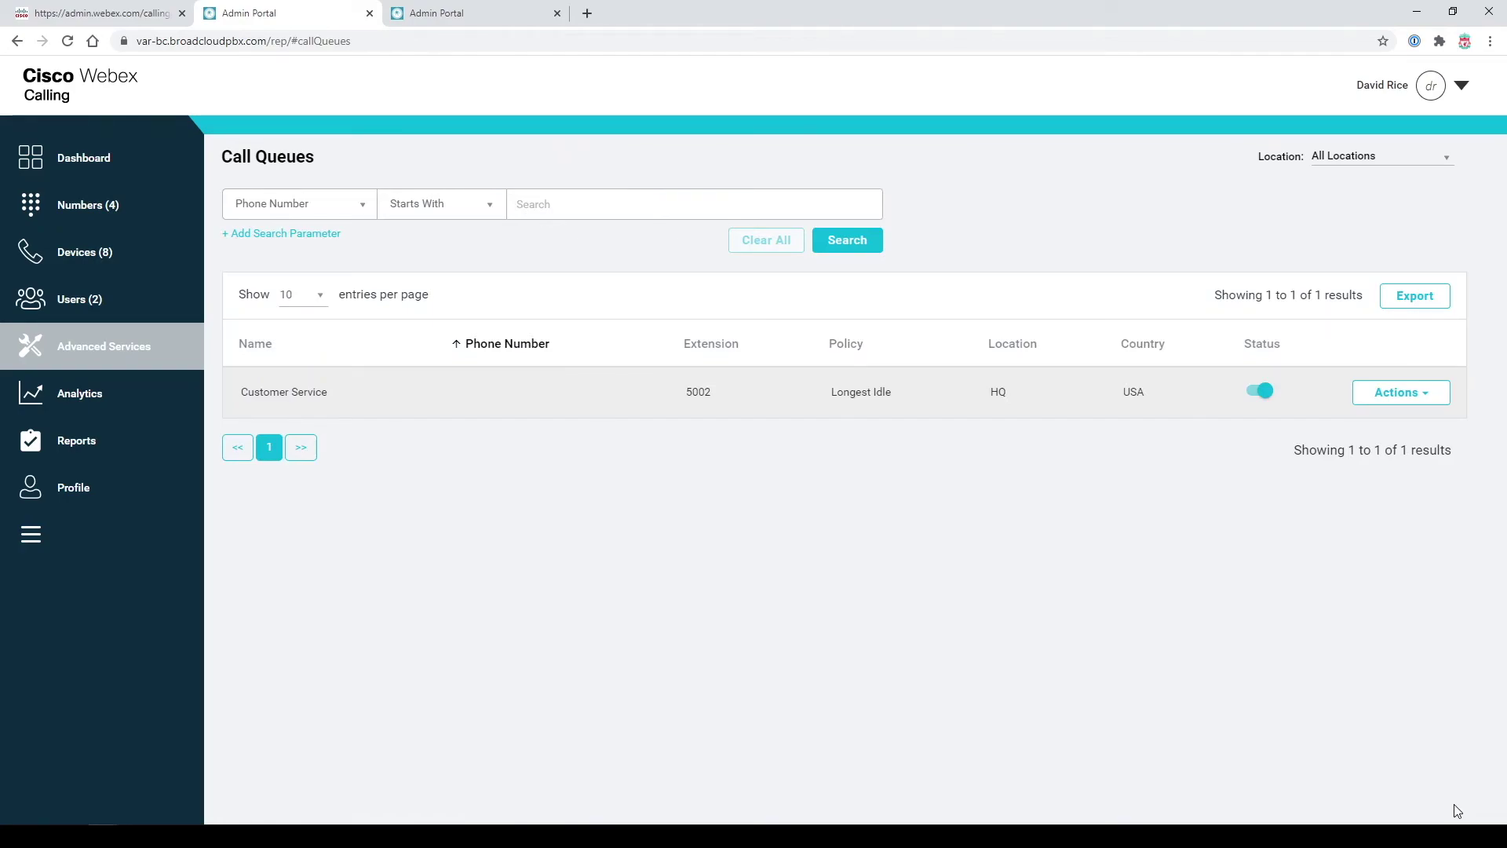
{"action": "left_click", "coordinate": [1266, 393]}
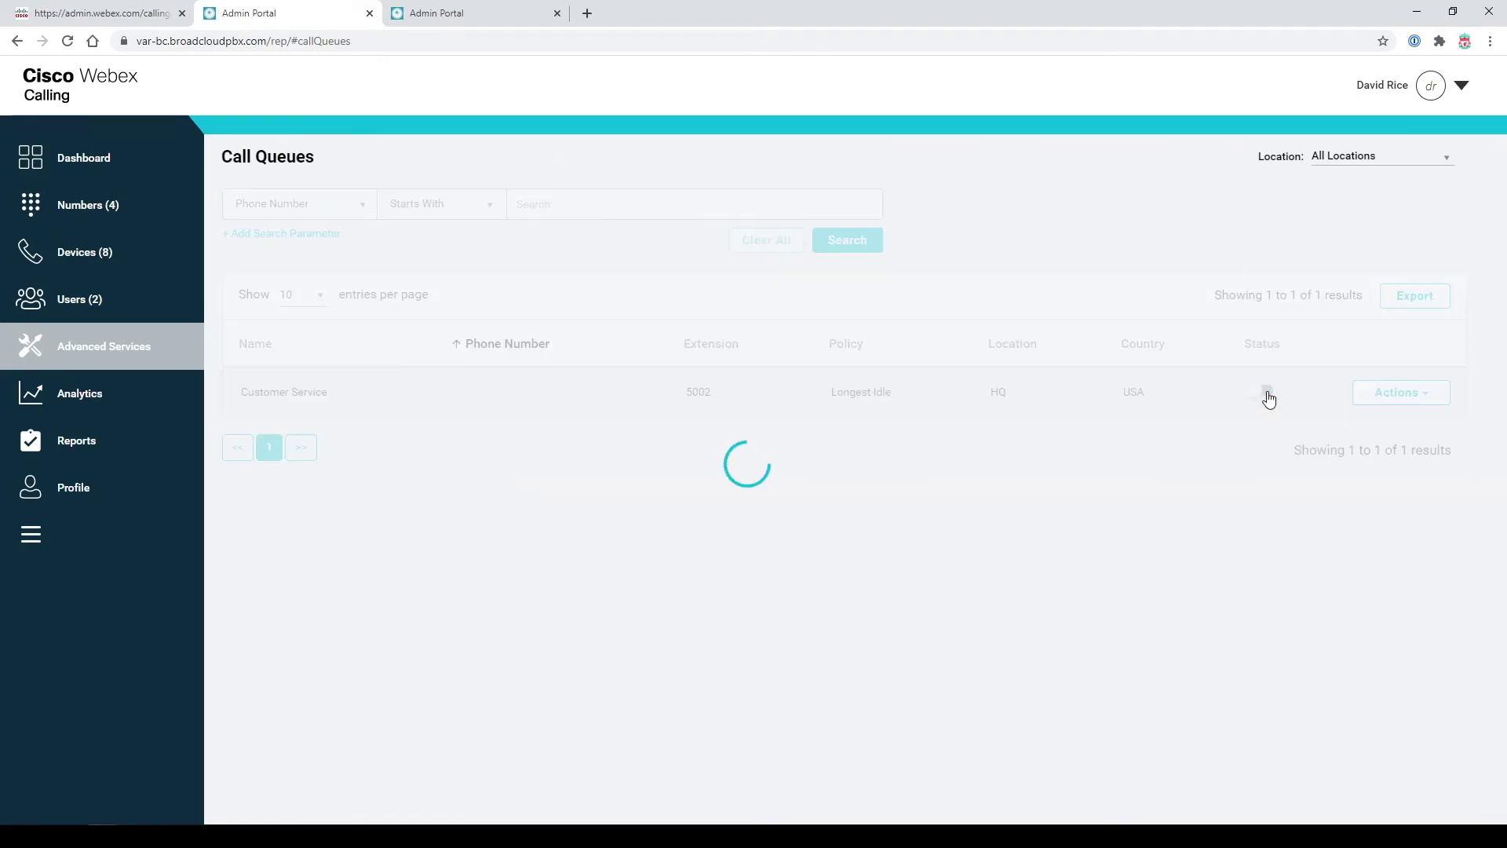
{"action": "left_click", "coordinate": [1266, 392]}
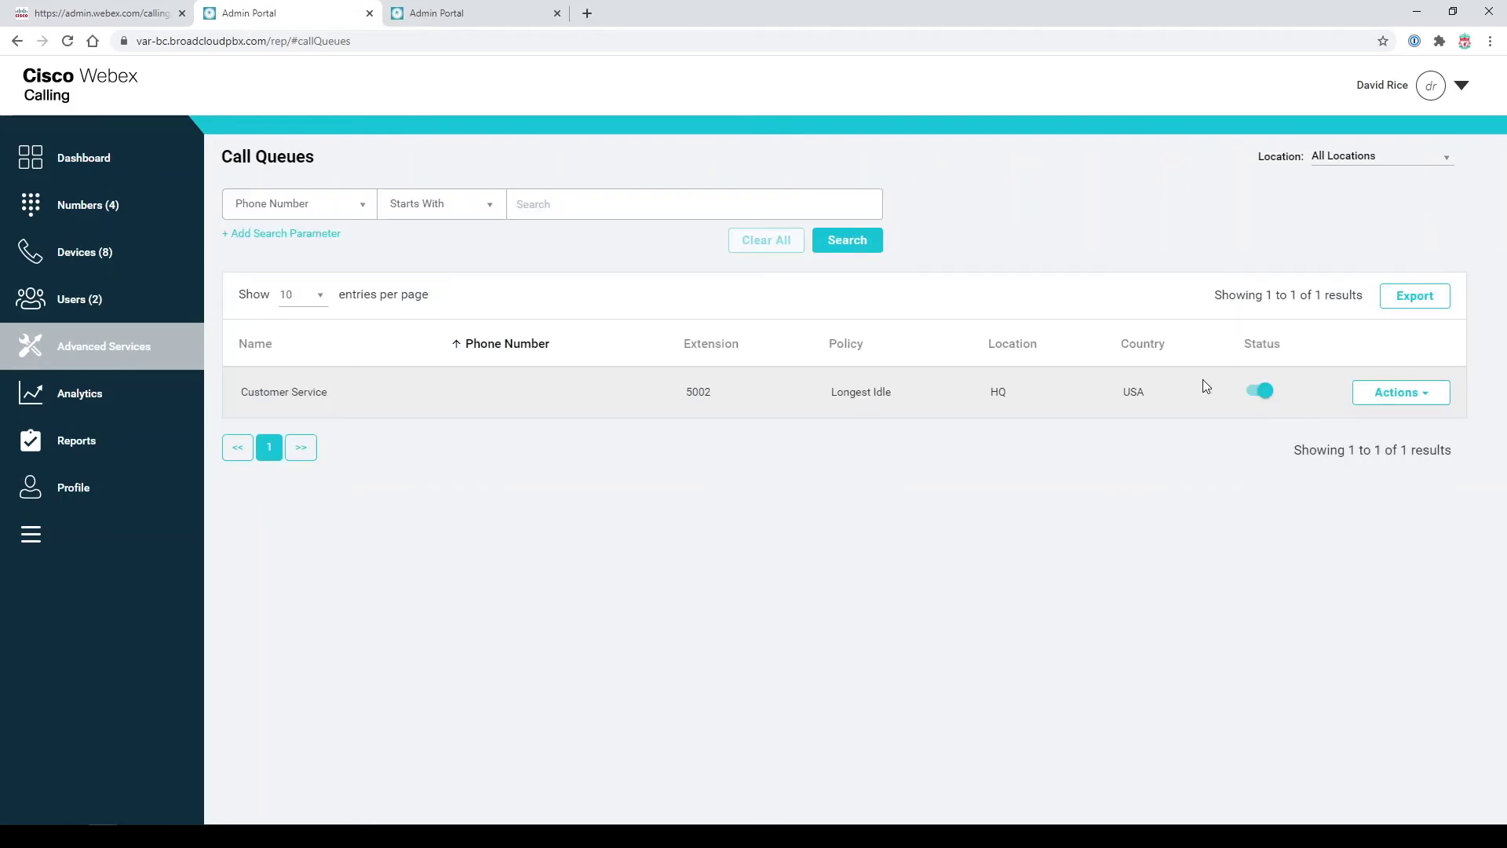
Step: Start a Queue Stats report in the Reports area
{"action": "left_click", "coordinate": [92, 446]}
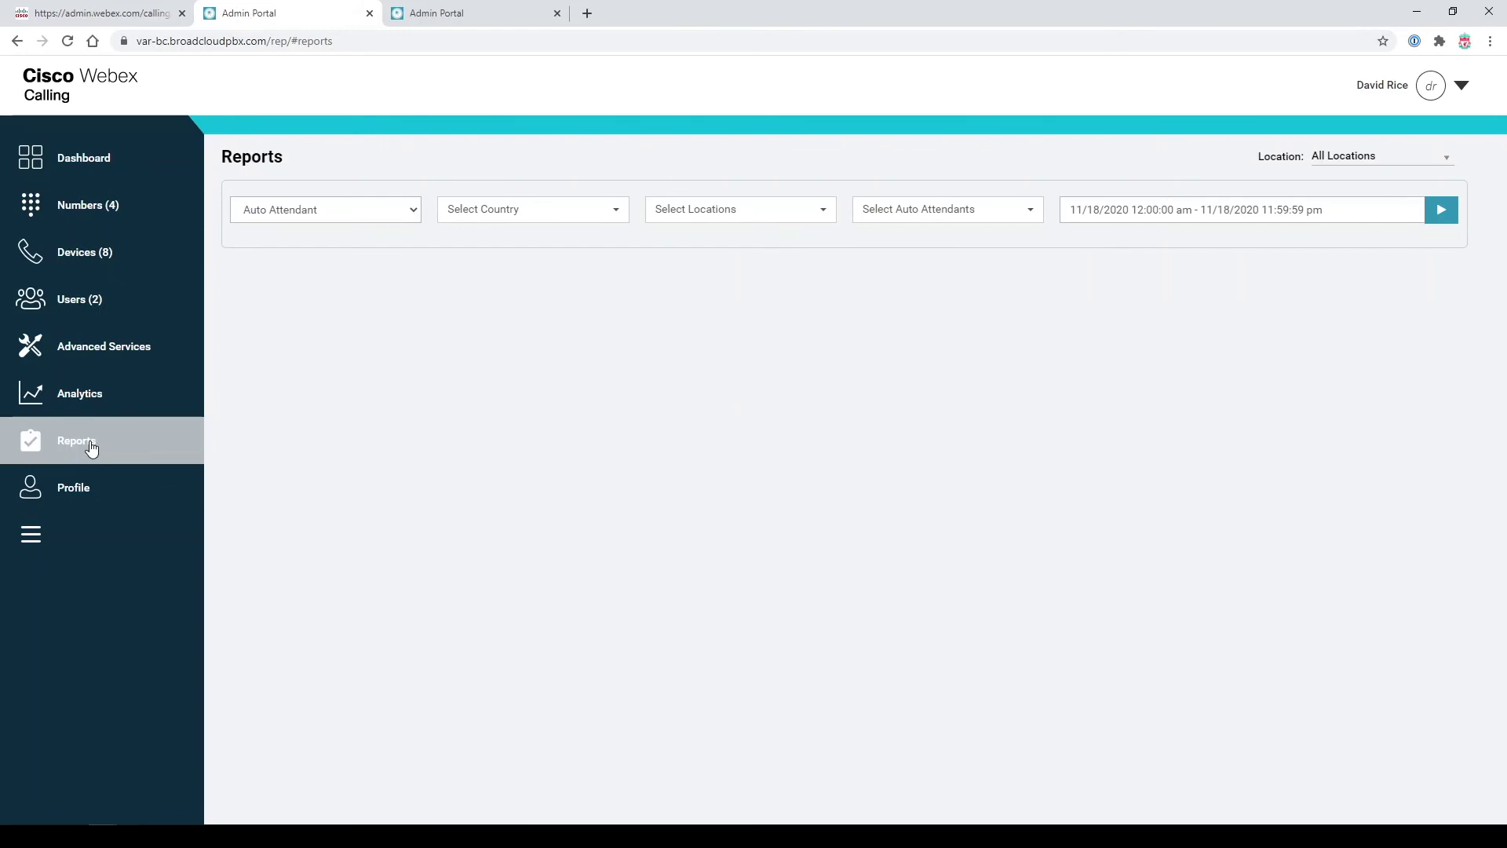
{"action": "left_click", "coordinate": [350, 213]}
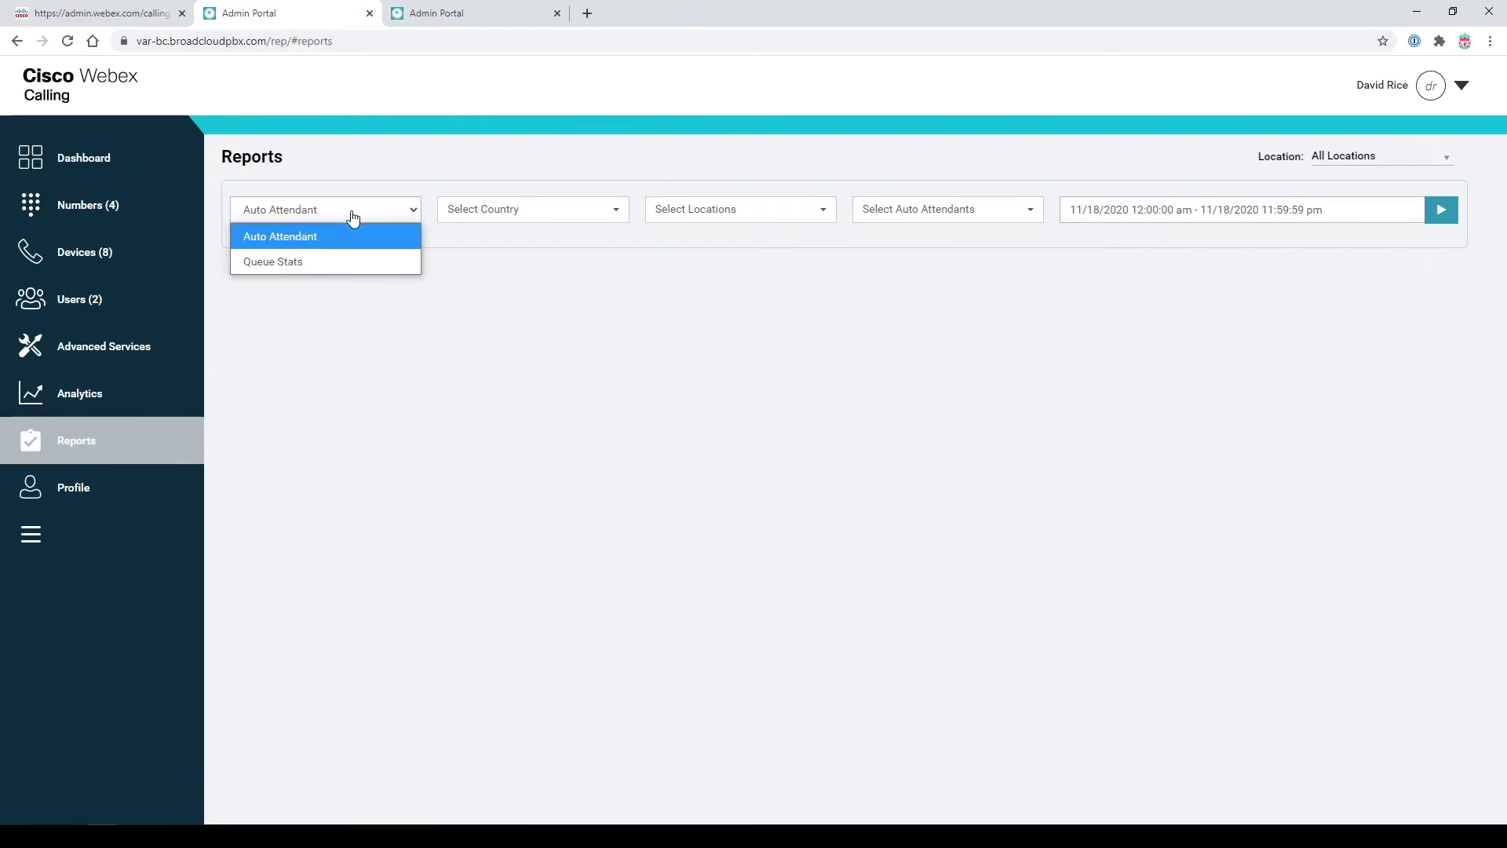
{"action": "left_click", "coordinate": [351, 266]}
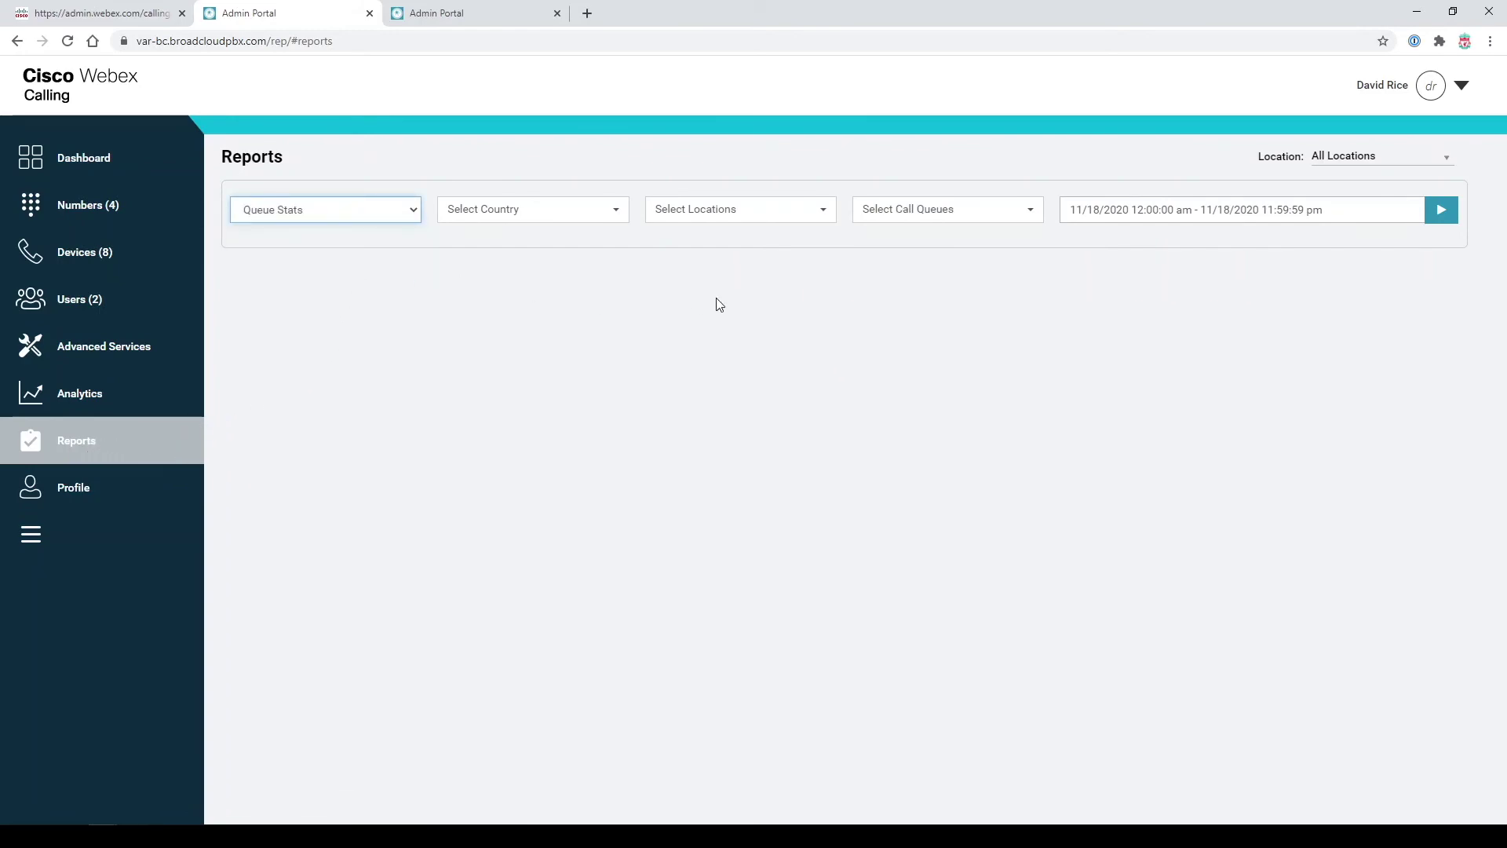
Step: Filter the Queue Stats report to location HQ and the Customer Service queue
{"action": "left_click", "coordinate": [897, 215]}
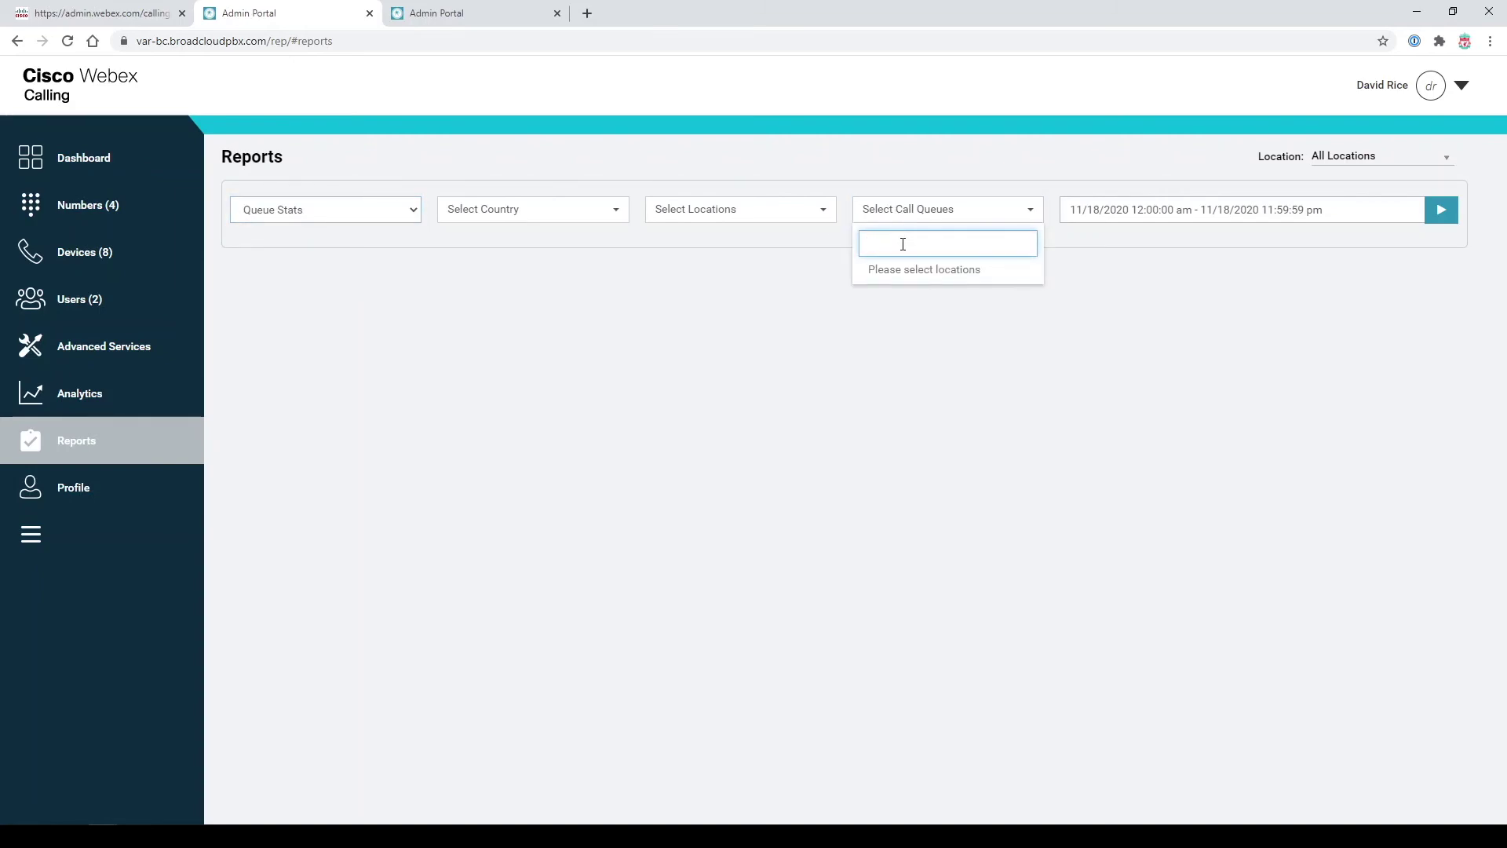
{"action": "left_click", "coordinate": [797, 219]}
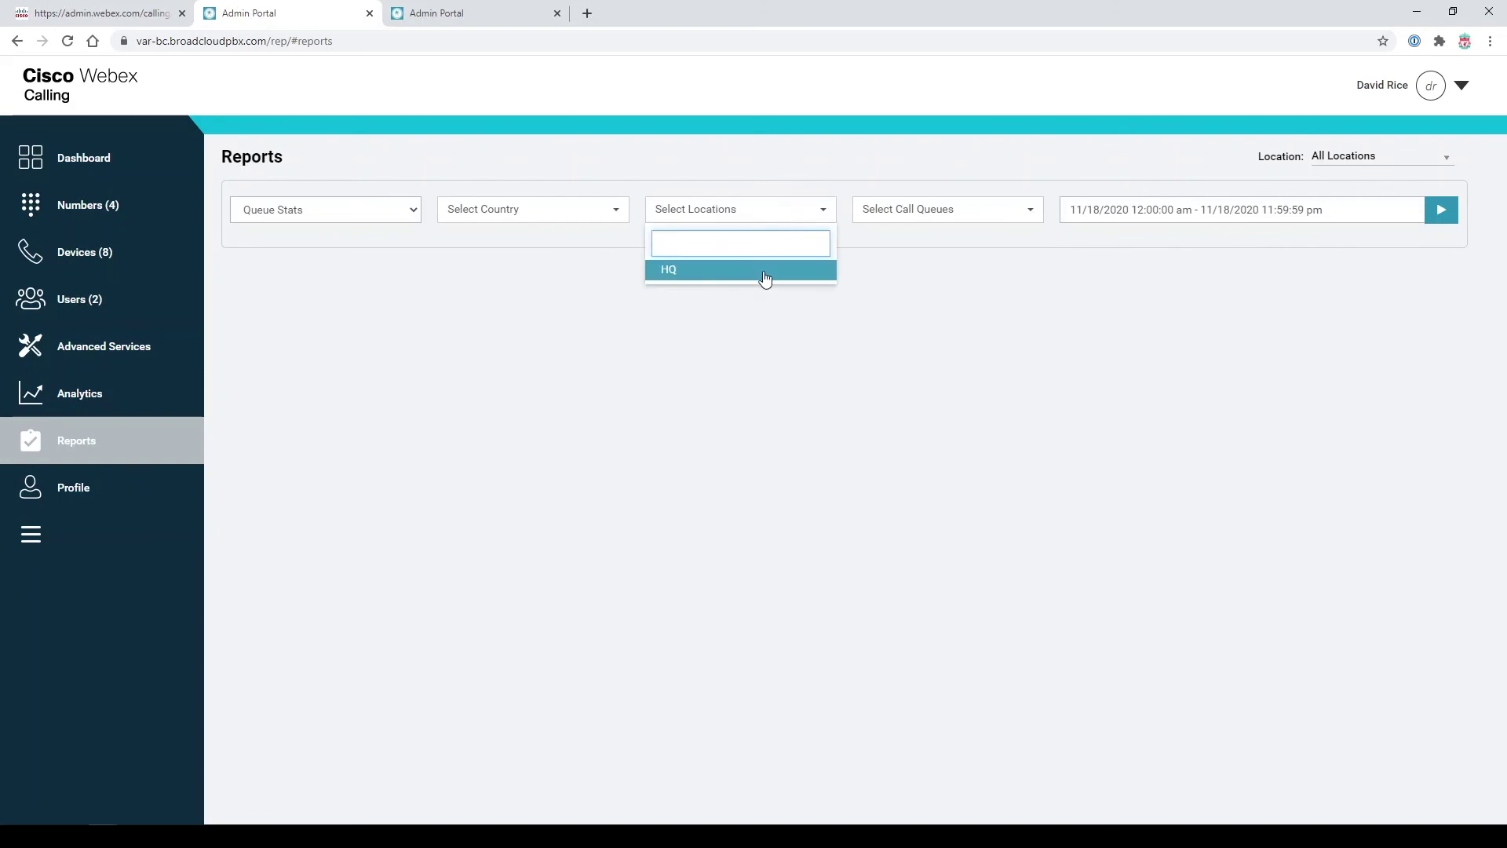
{"action": "left_click", "coordinate": [767, 280]}
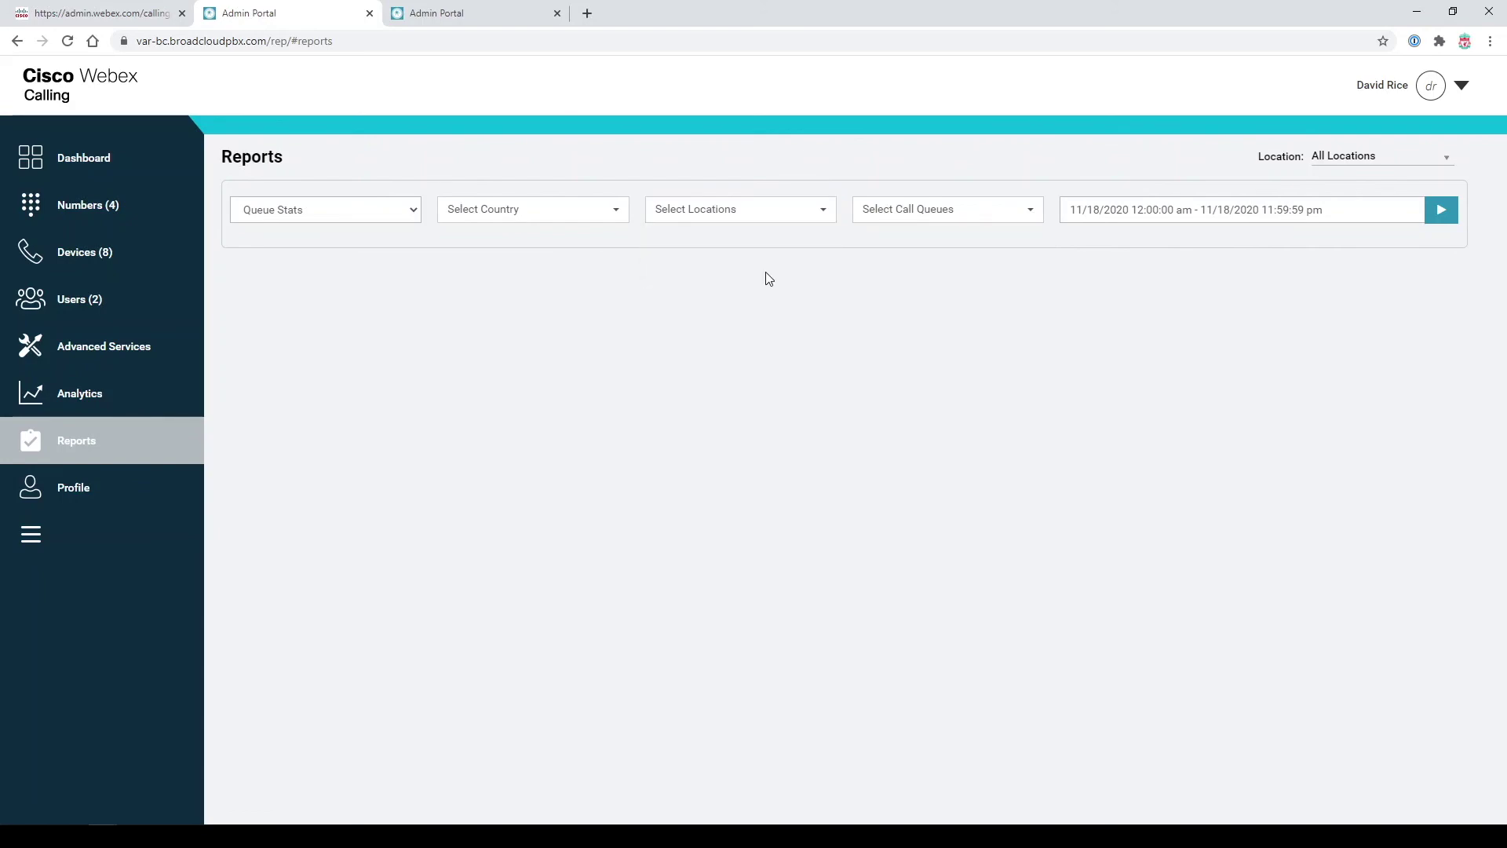
{"action": "left_click", "coordinate": [770, 221]}
{"action": "left_click", "coordinate": [773, 281]}
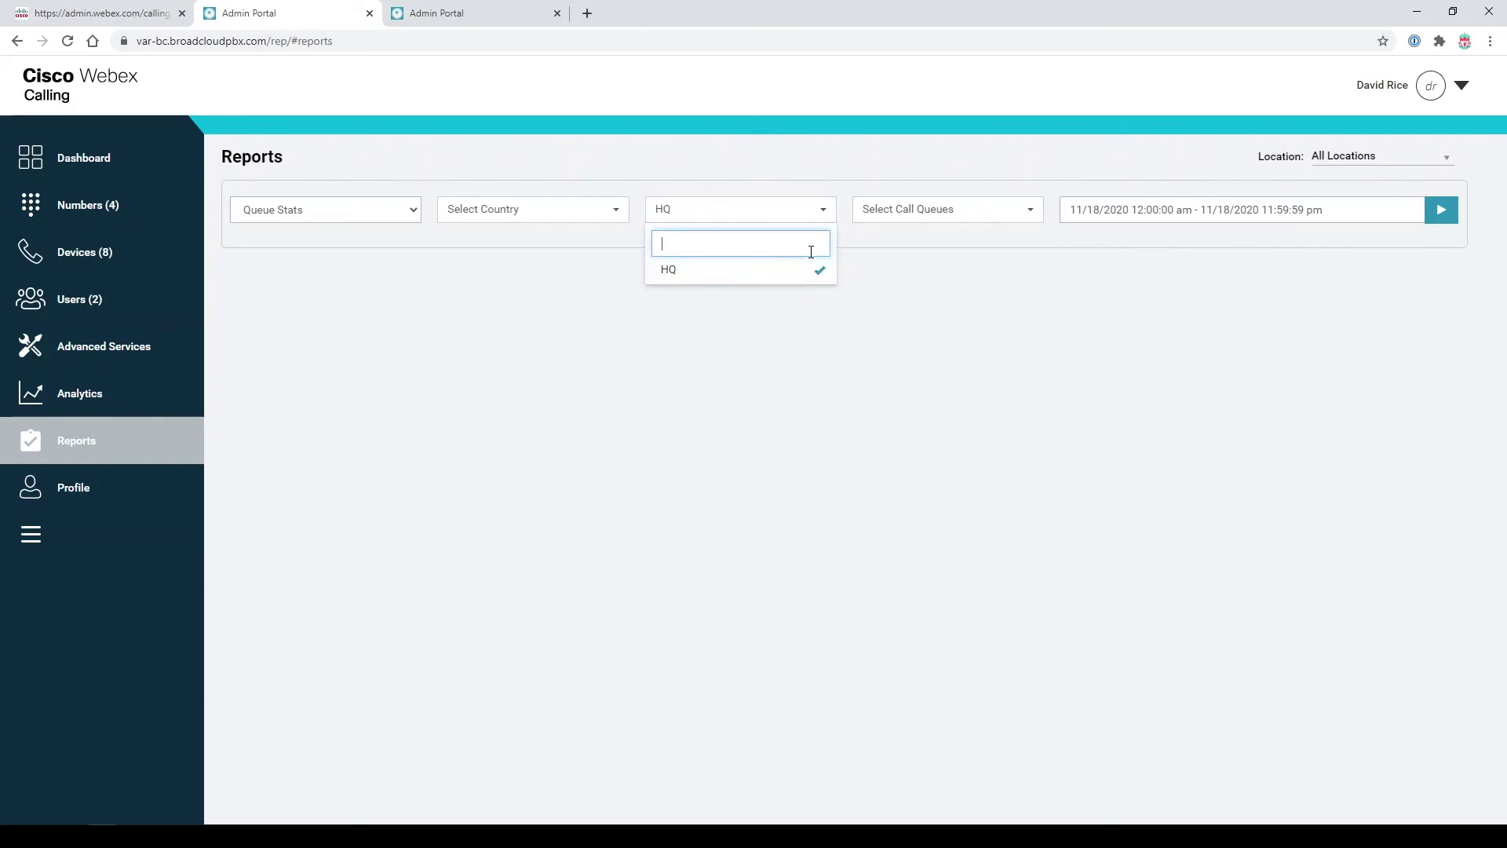
{"action": "left_click", "coordinate": [918, 214]}
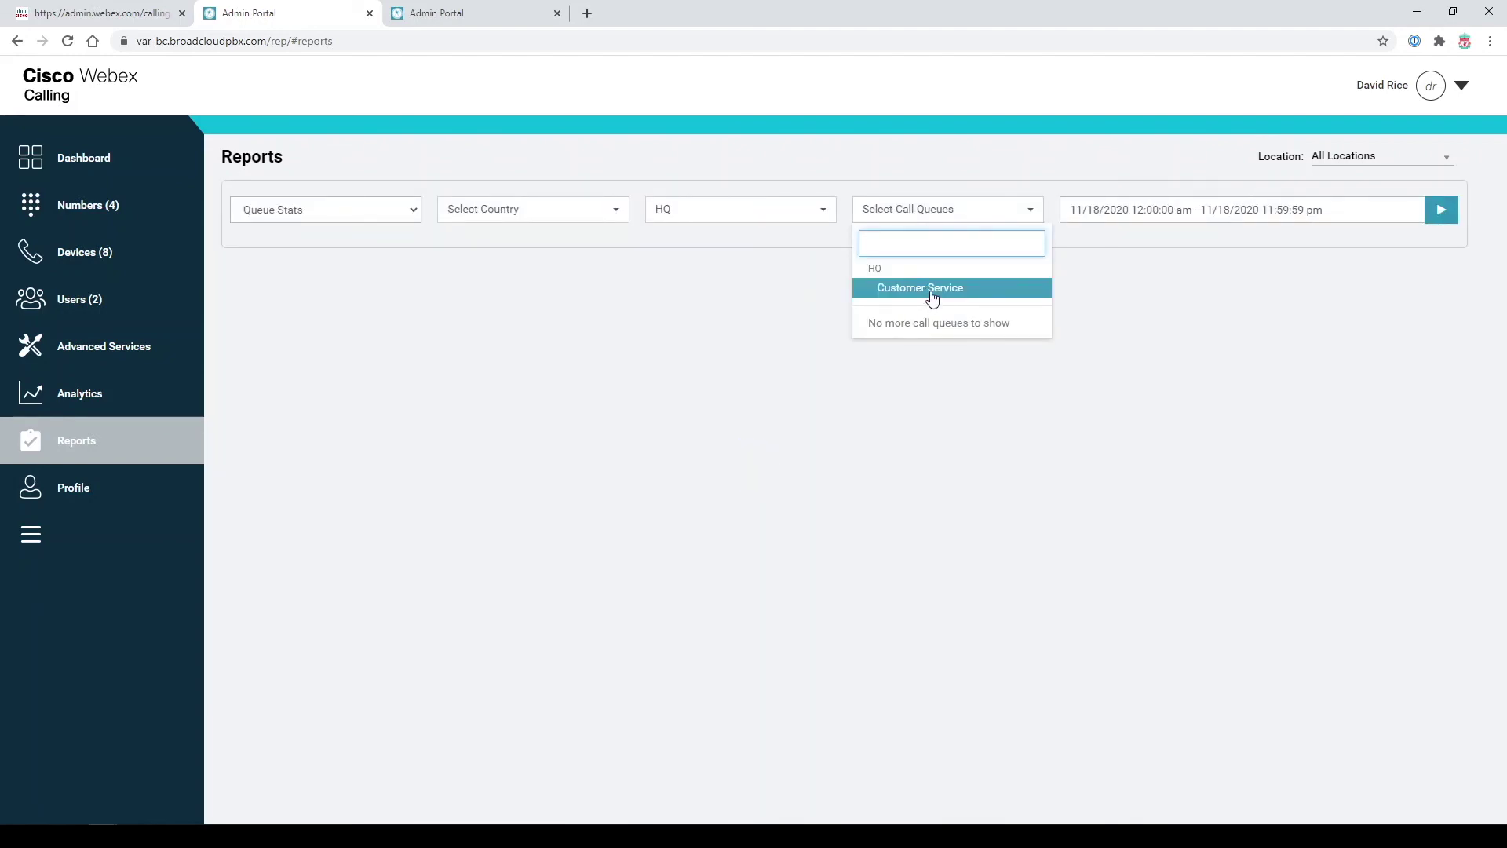
{"action": "left_click", "coordinate": [931, 292]}
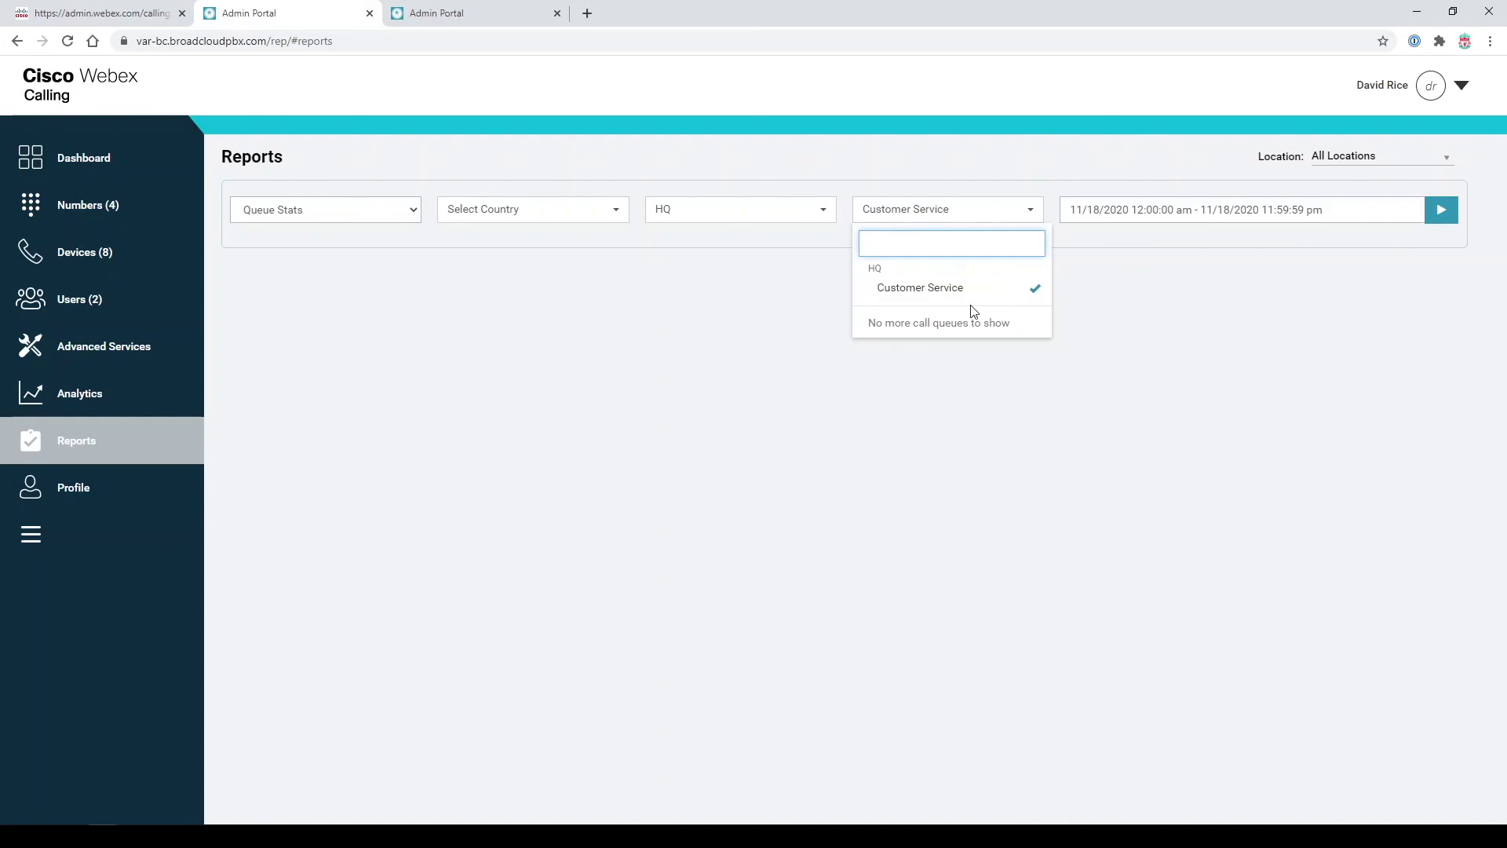
{"action": "left_click", "coordinate": [1140, 331]}
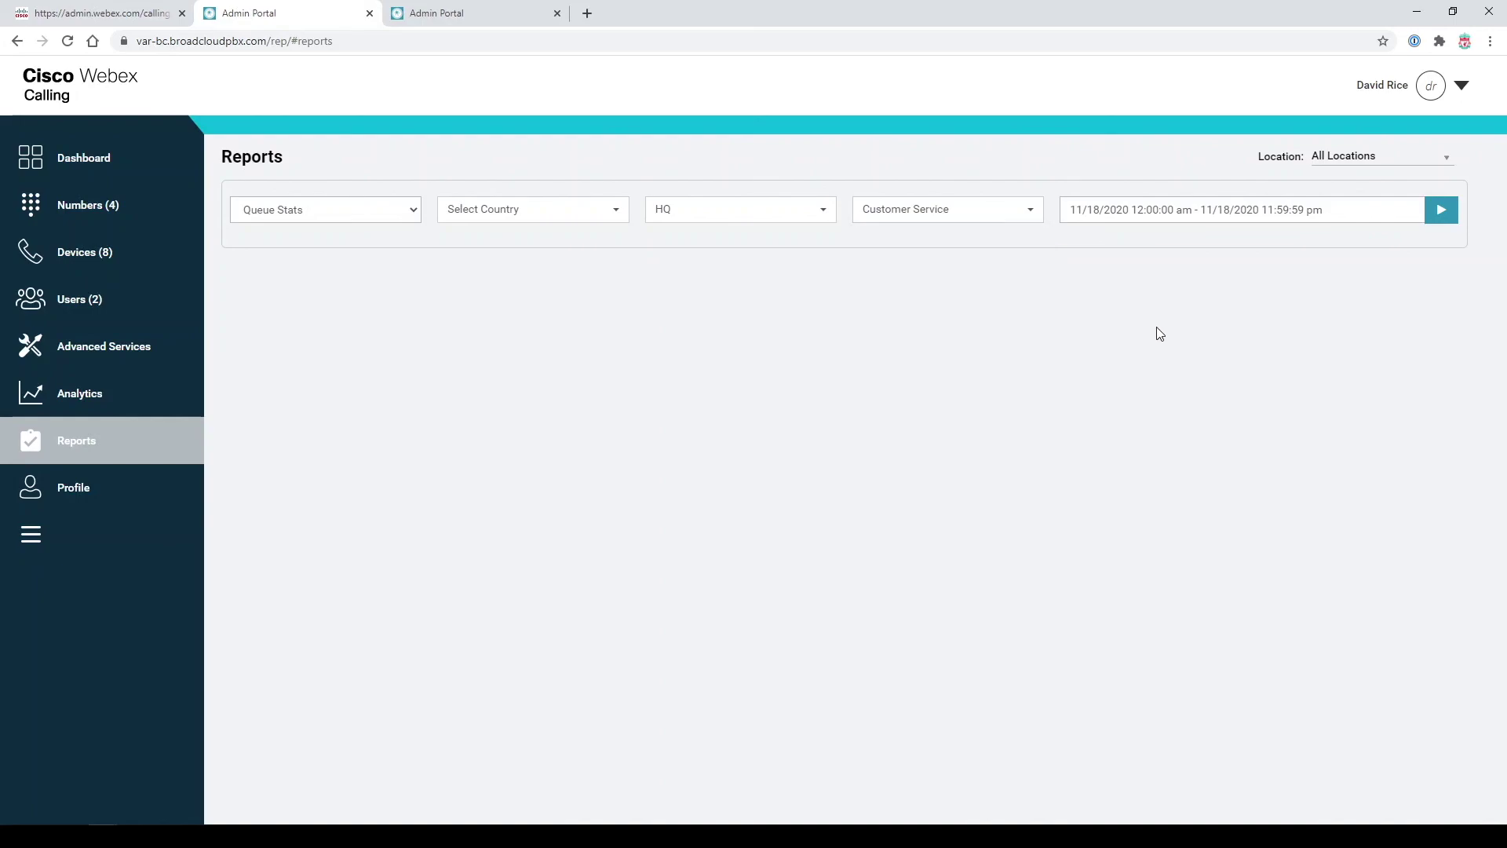
{"action": "left_click", "coordinate": [1363, 219]}
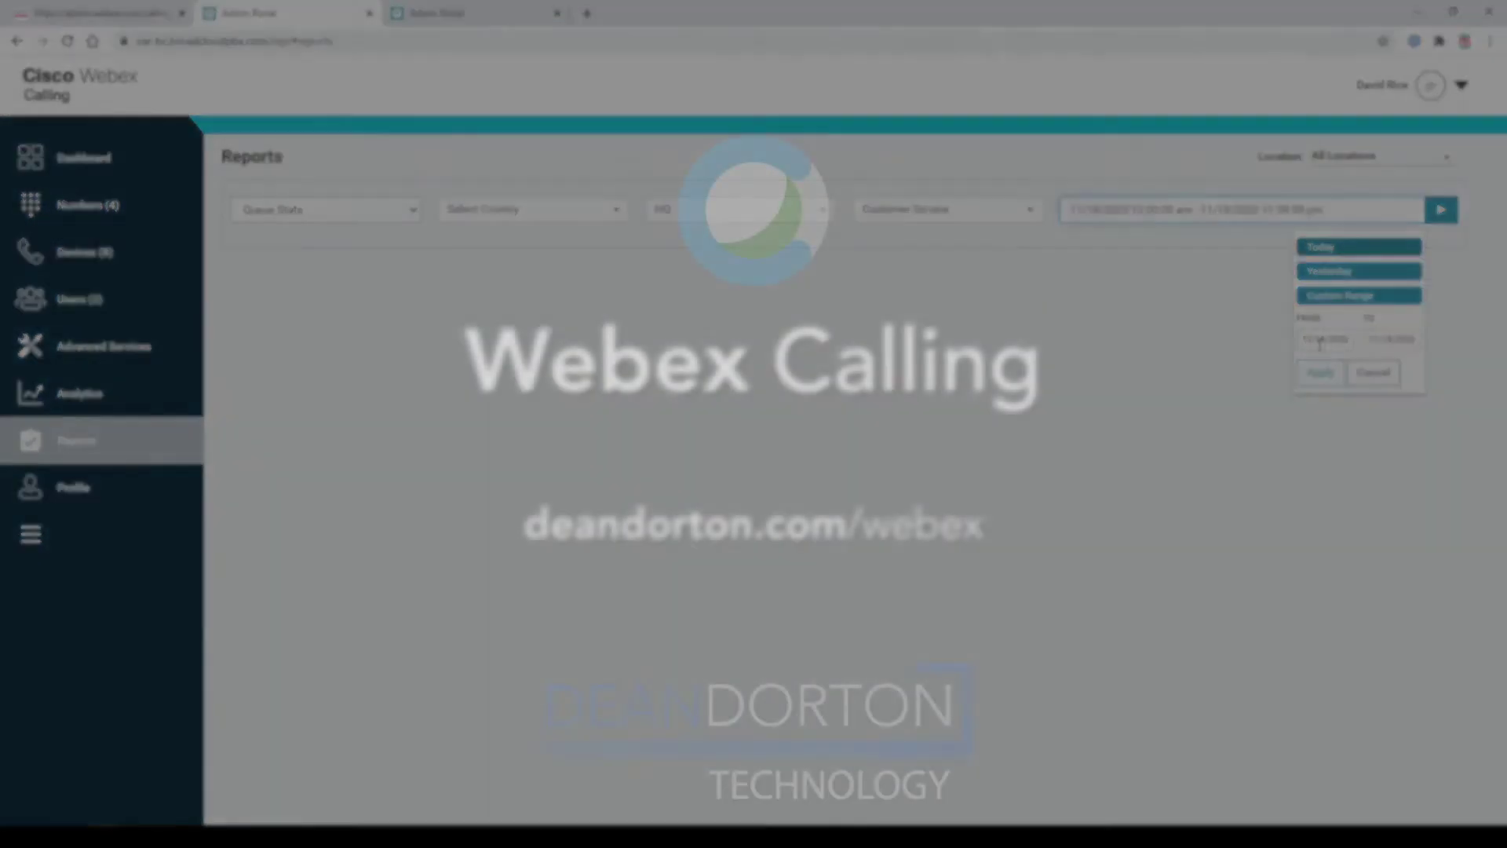